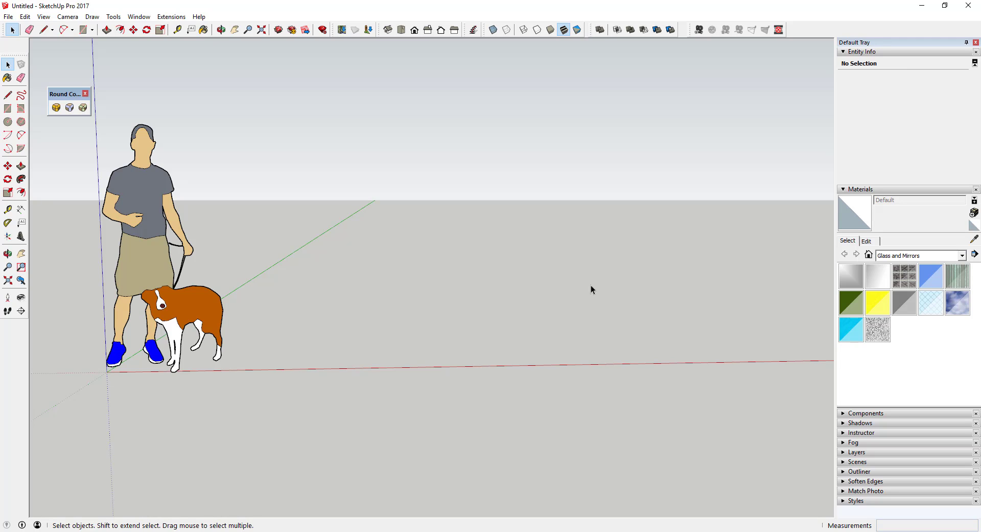
- Move the floating Round Corner toolbar a little higher and to the right
left_click(139, 16)
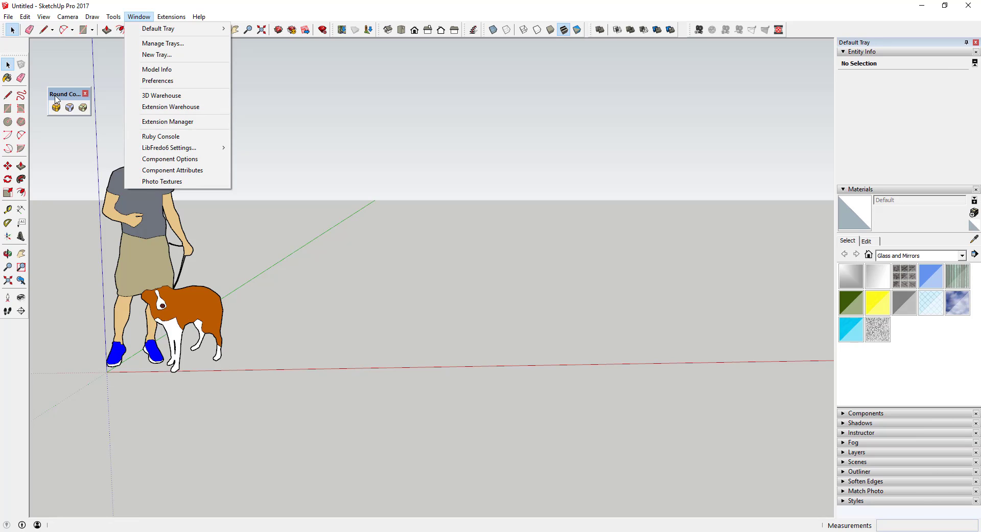
left_click(376, 287)
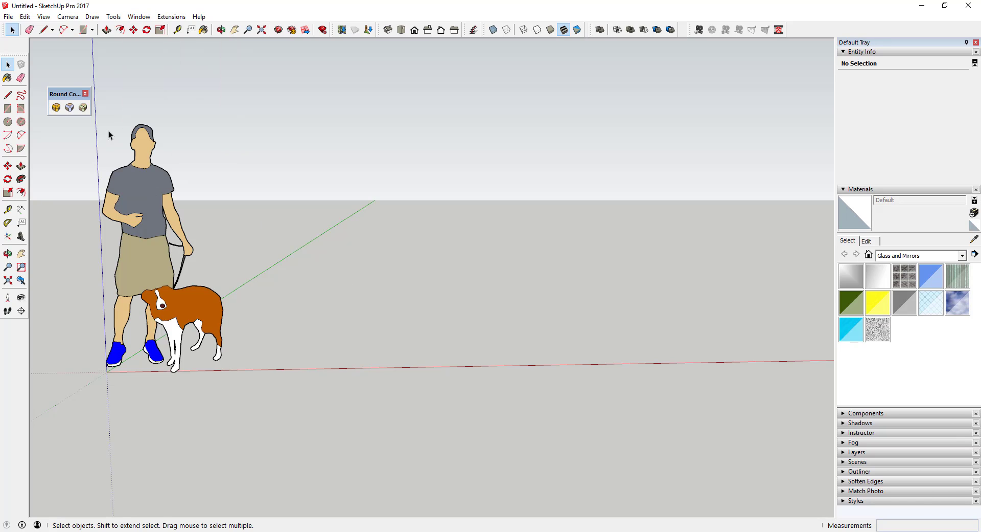
left_click_drag(68, 97, 77, 66)
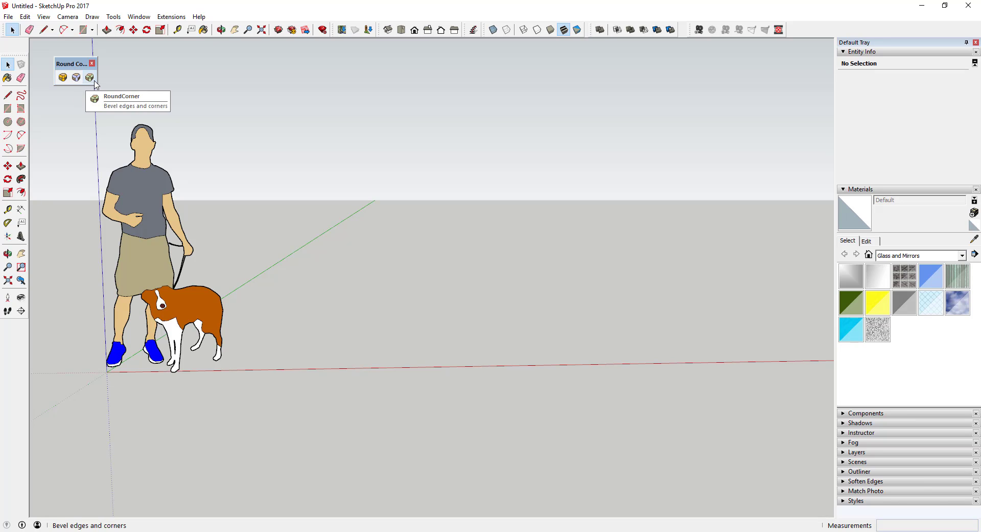
- Draw a rectangle on the ground and Push/Pull it up into a long box
key("r")
left_click(316, 360)
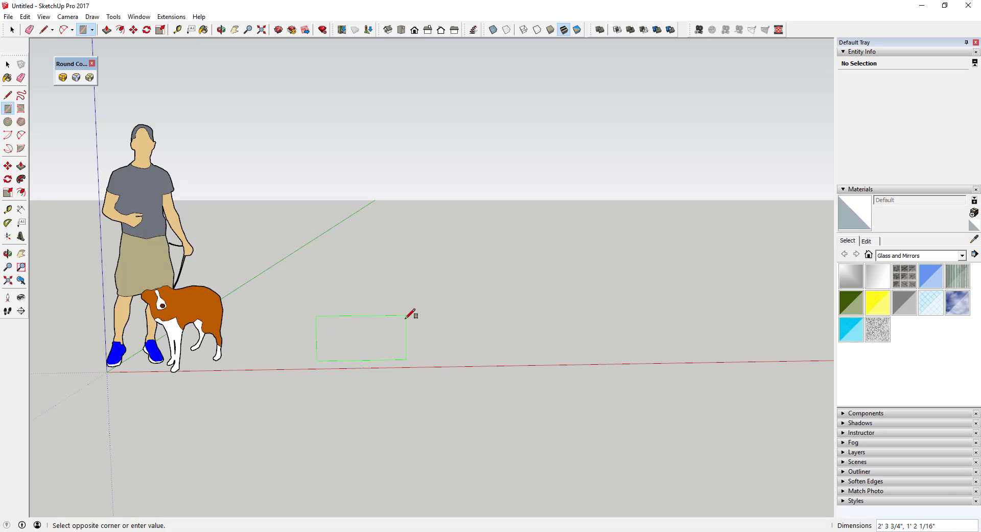
left_click(398, 319)
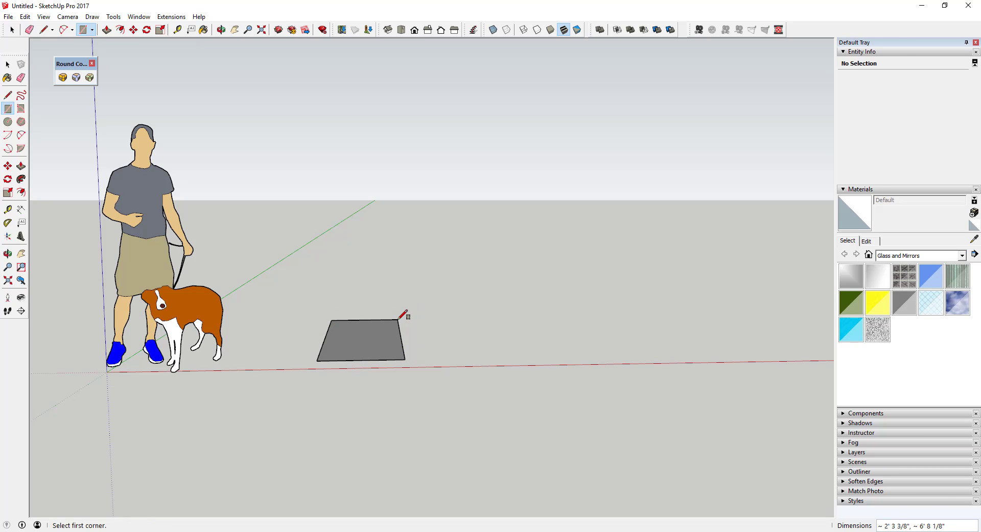
key("space")
key("p")
left_click_drag(394, 330, 375, 313)
key("space")
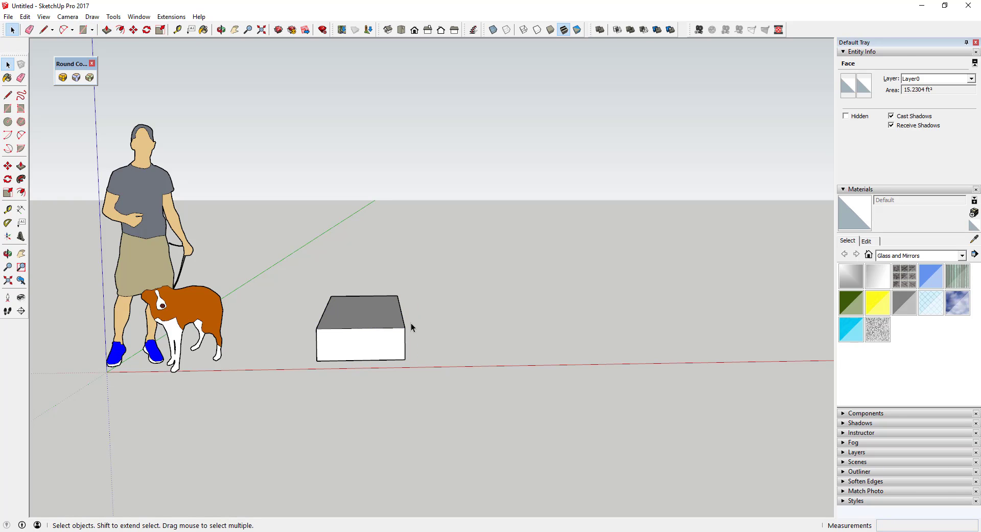
- Delete the person-and-dog figure and window-select the whole box
left_click(168, 305)
key("Delete")
scroll(391, 339, "up", 4)
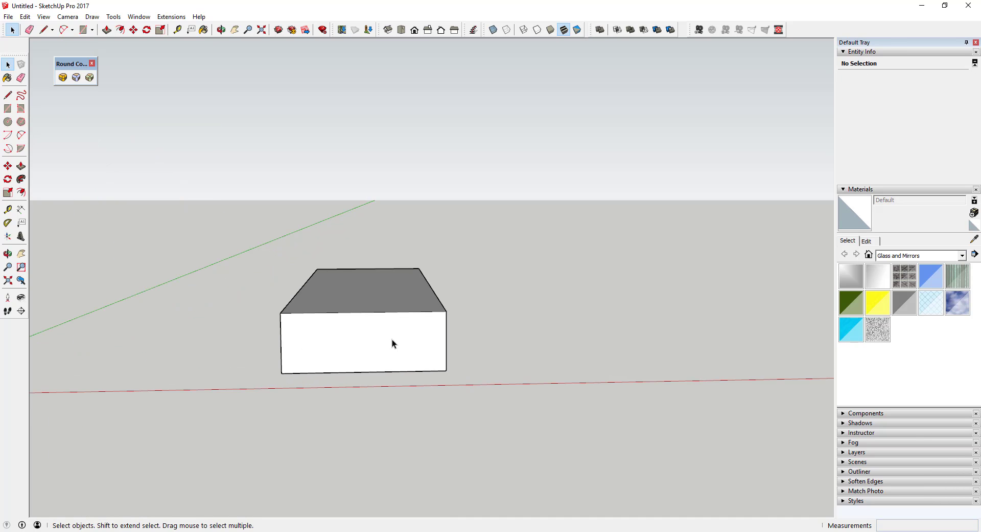
middle_click_drag(392, 339, 260, 339)
scroll(259, 339, "up", 3)
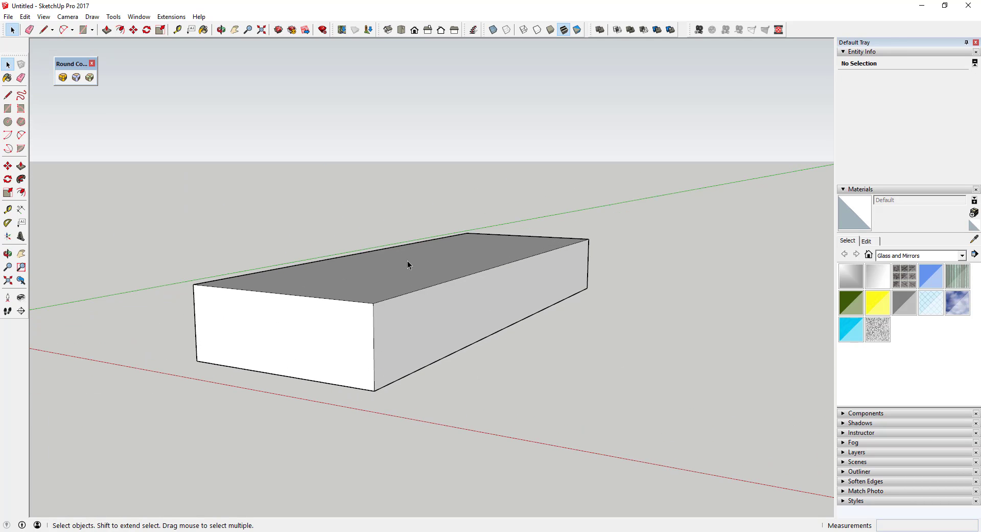
left_click_drag(156, 173, 635, 379)
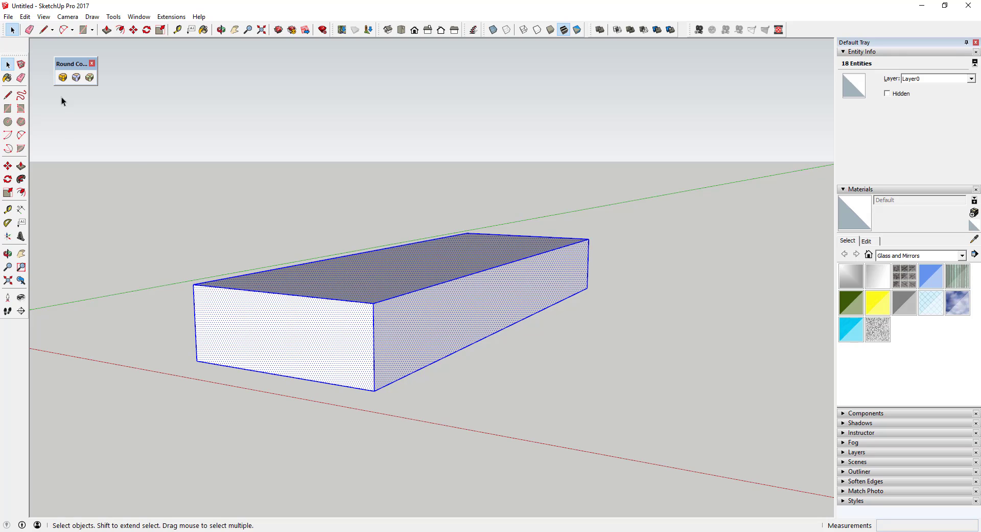
- Round every edge of the selected box with Round Corner at a 4" offset
left_click(63, 78)
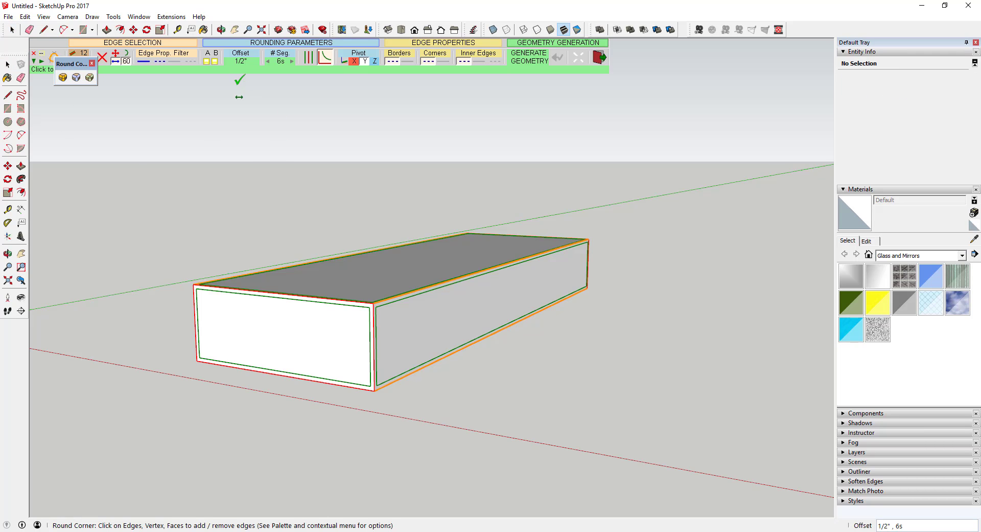
left_click(239, 61)
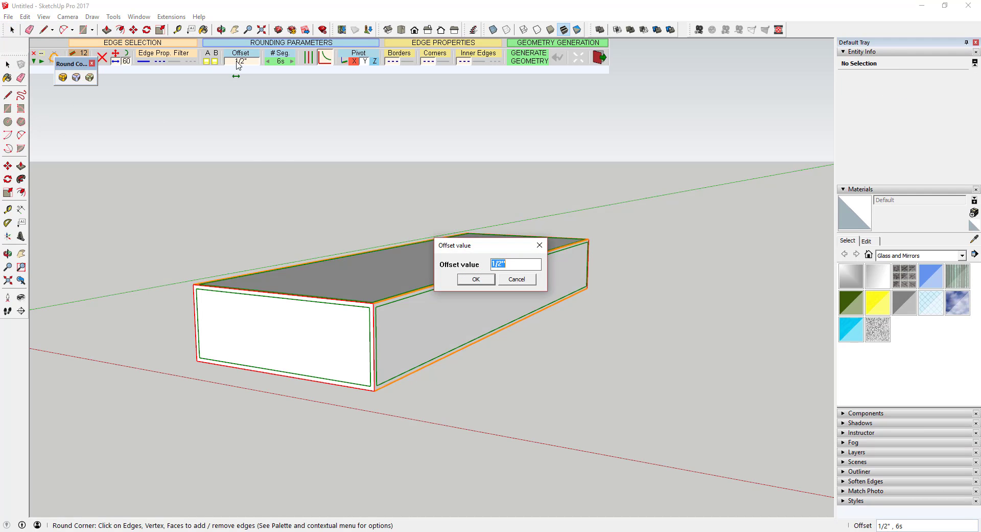
type("4")
key("Return")
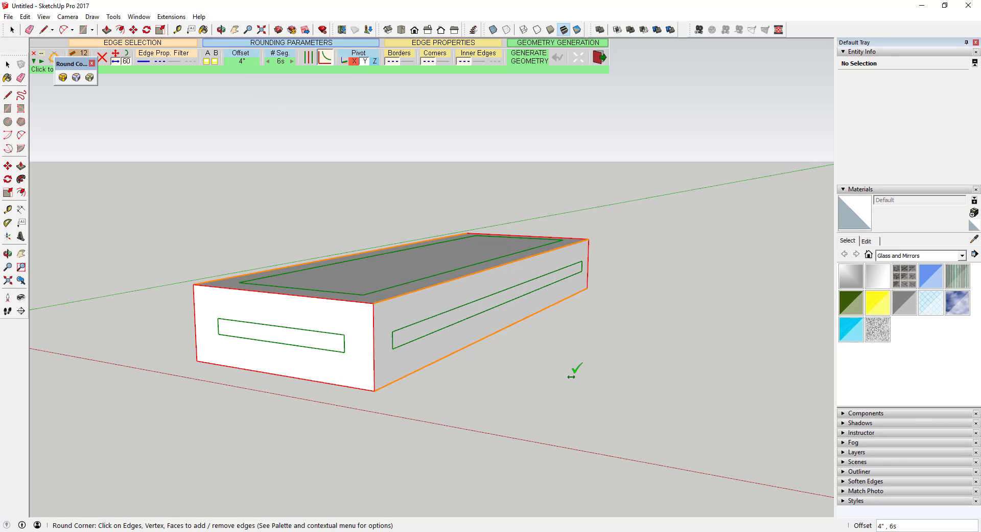
key("Return")
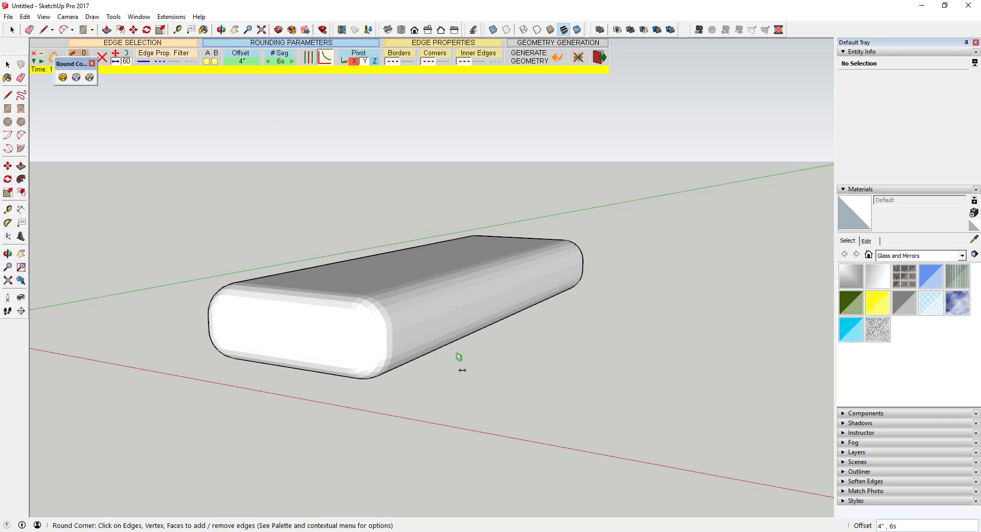
middle_click_drag(459, 356, 300, 324)
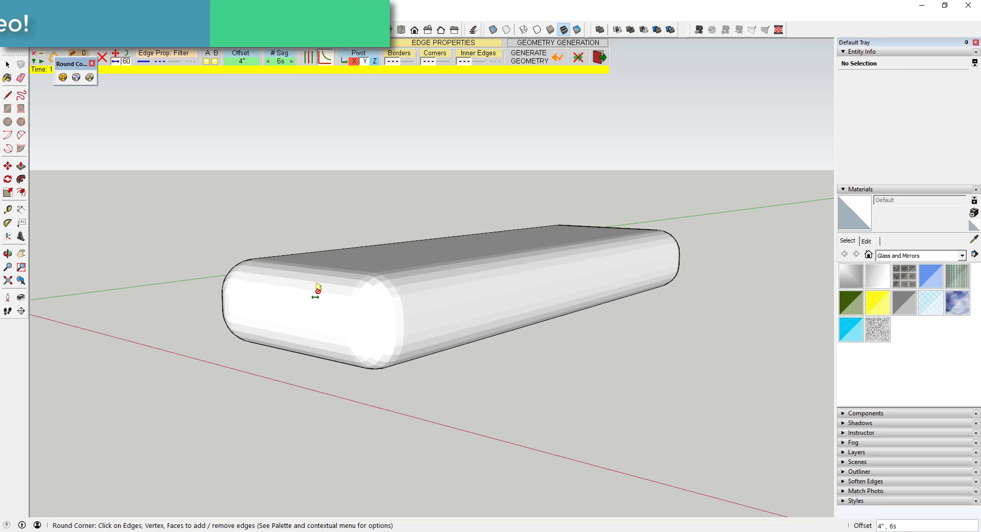
key("space")
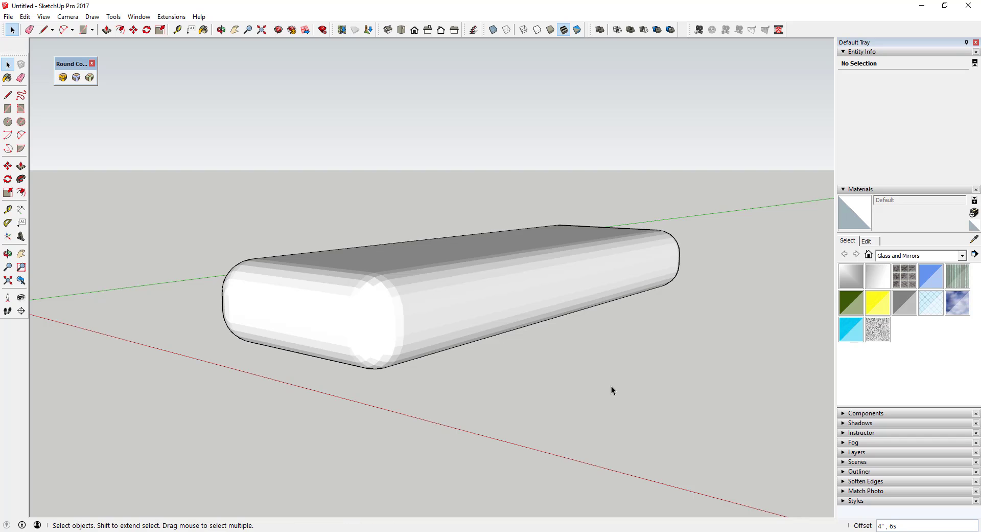
- Undo the rounding to restore the sharp-edged box
key("ctrl+z")
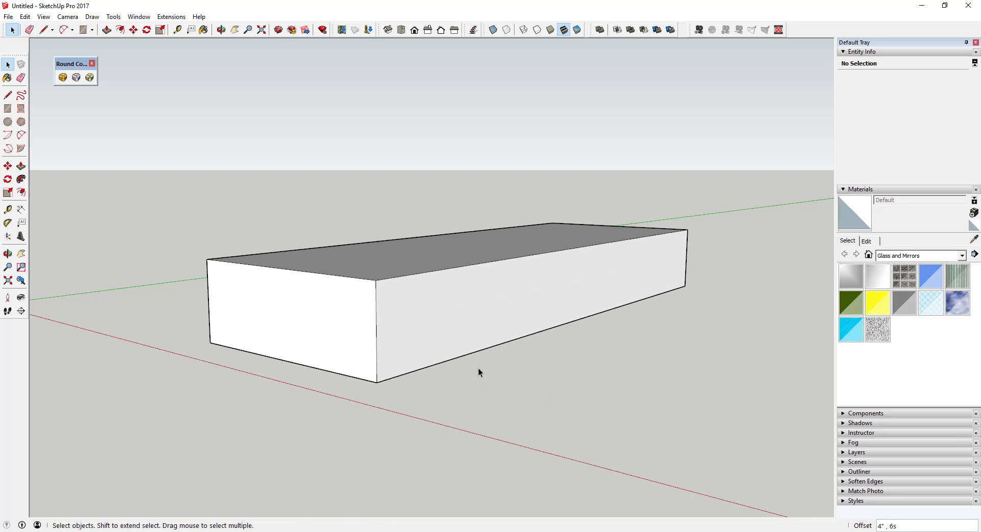
scroll(478, 367, "down", 2)
scroll(449, 332, "up", 4)
middle_click_drag(461, 322, 486, 323)
scroll(460, 306, "down", 1)
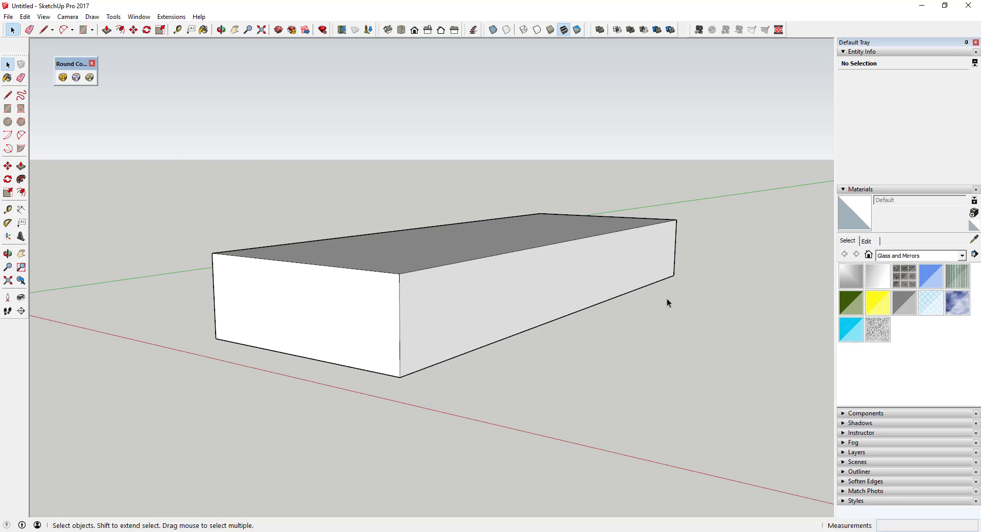
- Try rounding only the two top long edges, then undo it
left_click(62, 77)
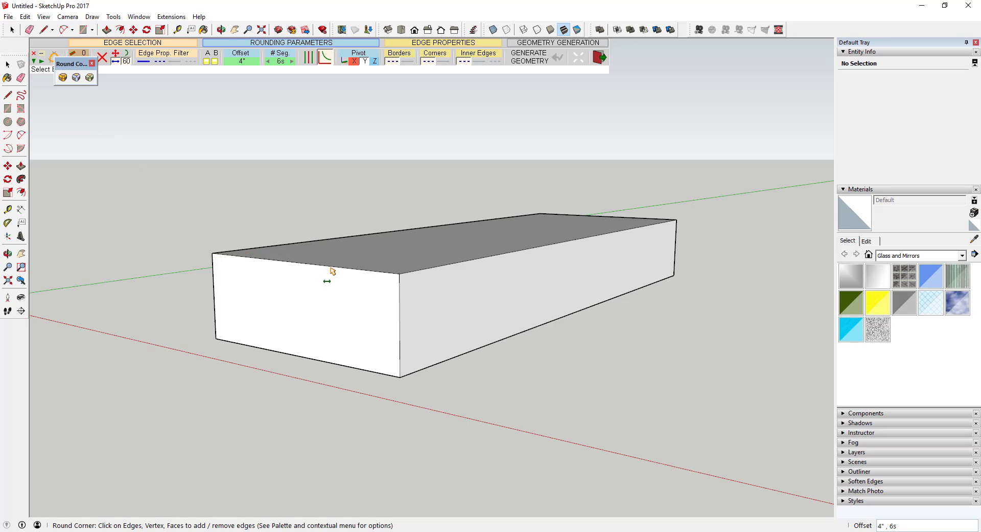
left_click(439, 270)
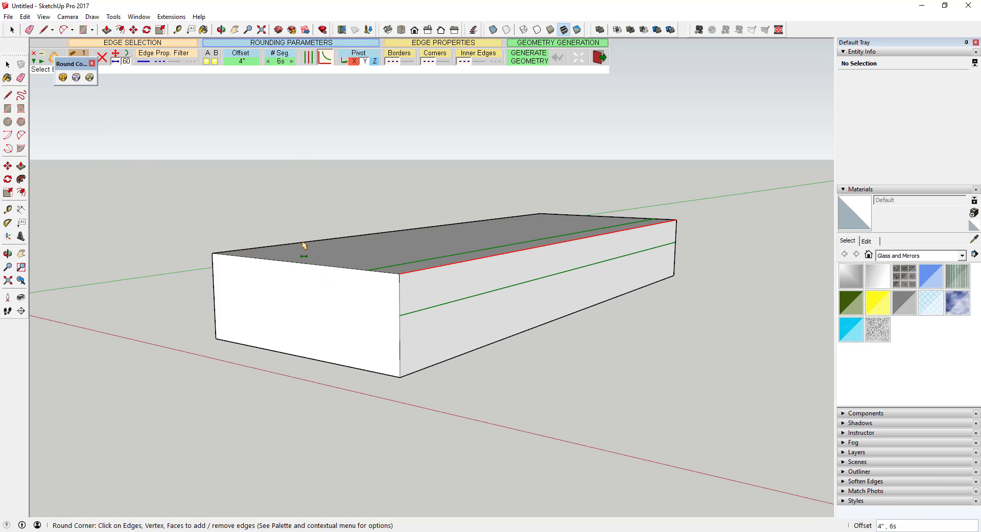
middle_click_drag(294, 251, 637, 258)
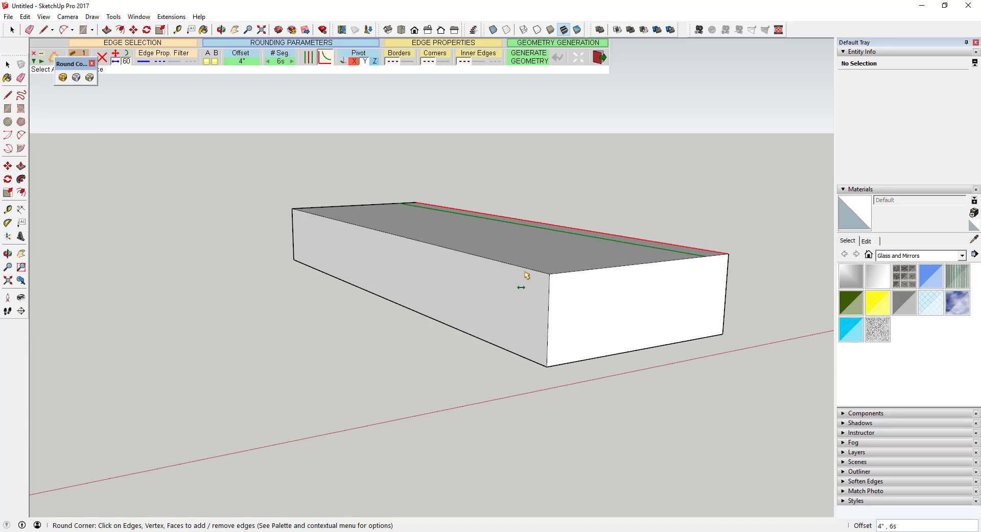
left_click(529, 270)
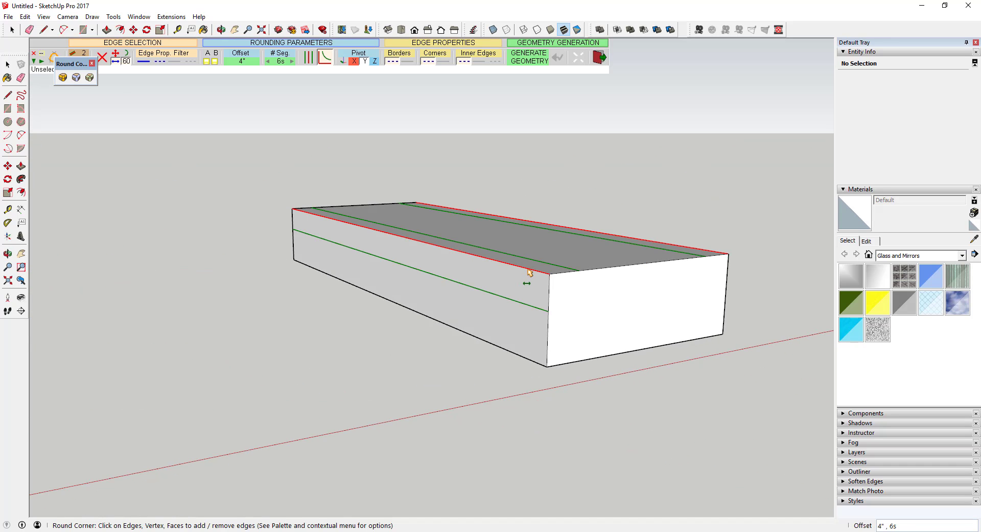
left_click(771, 257)
middle_click_drag(569, 282, 456, 261)
key("ctrl+z")
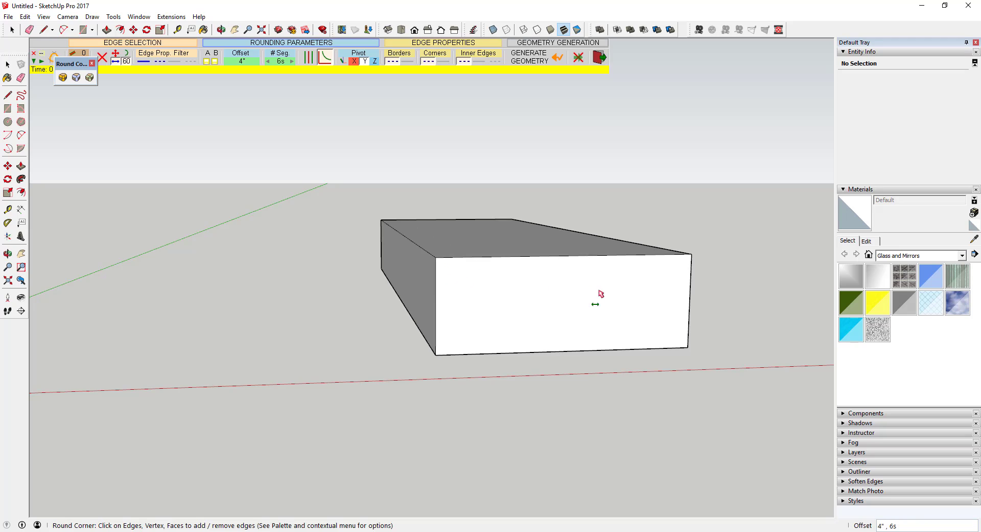
- Round only the four edges around the box's front face at the 4" offset
middle_click_drag(600, 293, 510, 247)
left_click(528, 256)
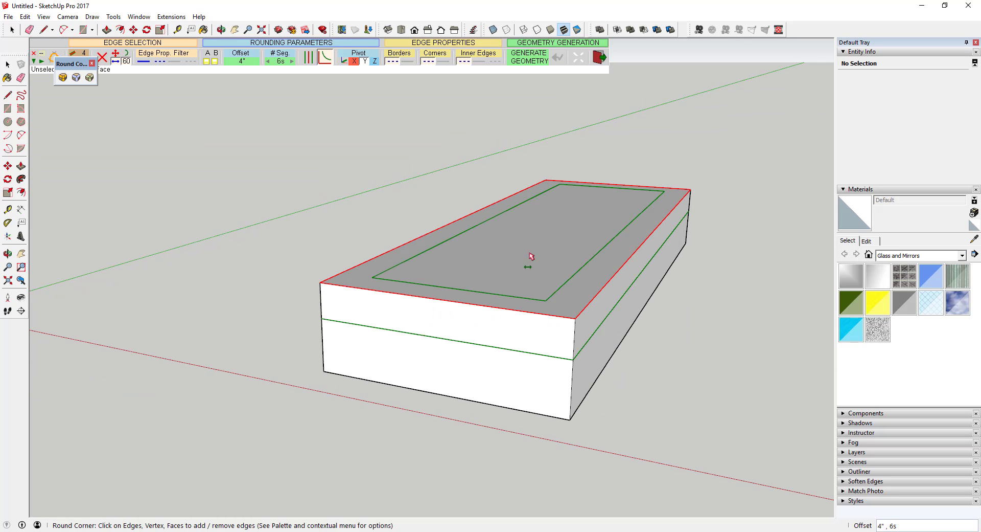
left_click(543, 249)
left_click(479, 348)
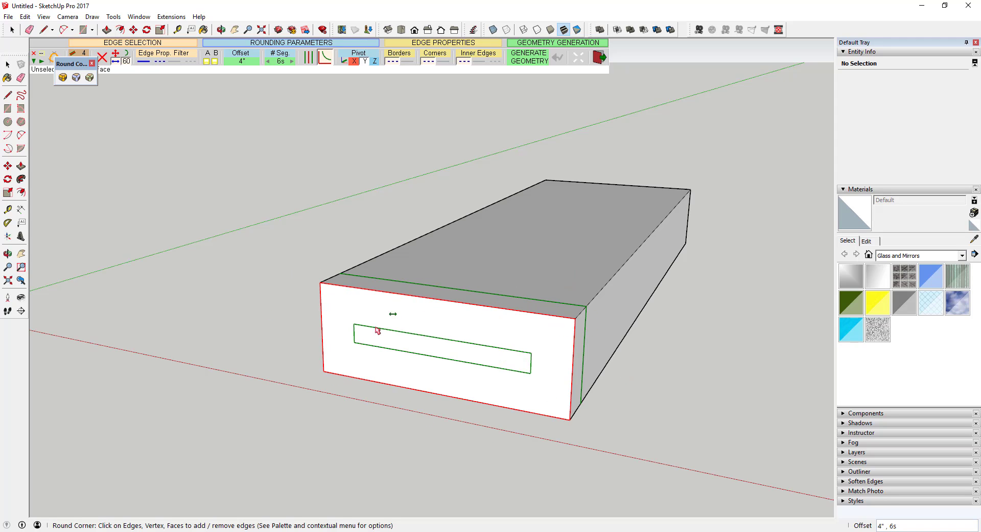
left_click(706, 399)
middle_click_drag(673, 403, 401, 338)
scroll(268, 262, "up", 3)
middle_click_drag(258, 263, 455, 280)
scroll(455, 280, "down", 4)
key("space")
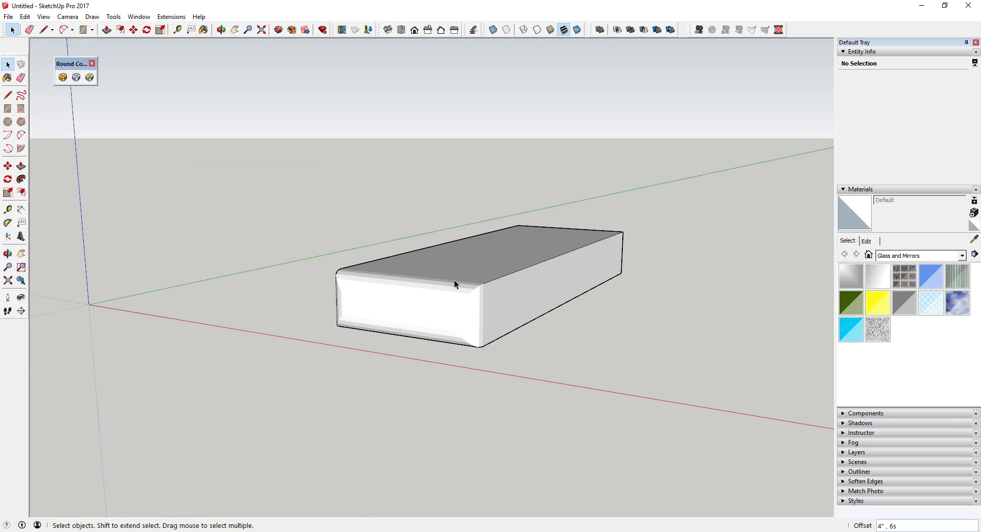
- Copy the box to the right as an array of three copies (*3), making four boxes
scroll(420, 279, "up", 3)
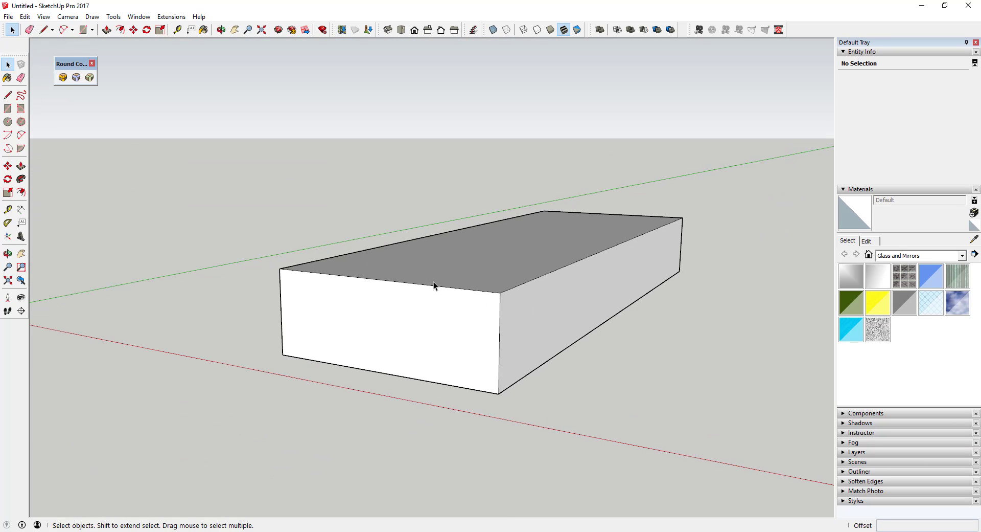
middle_click_drag(434, 281, 569, 284)
scroll(522, 273, "down", 5)
left_click_drag(445, 213, 654, 353)
key("m")
key("ctrl")
left_click(486, 321)
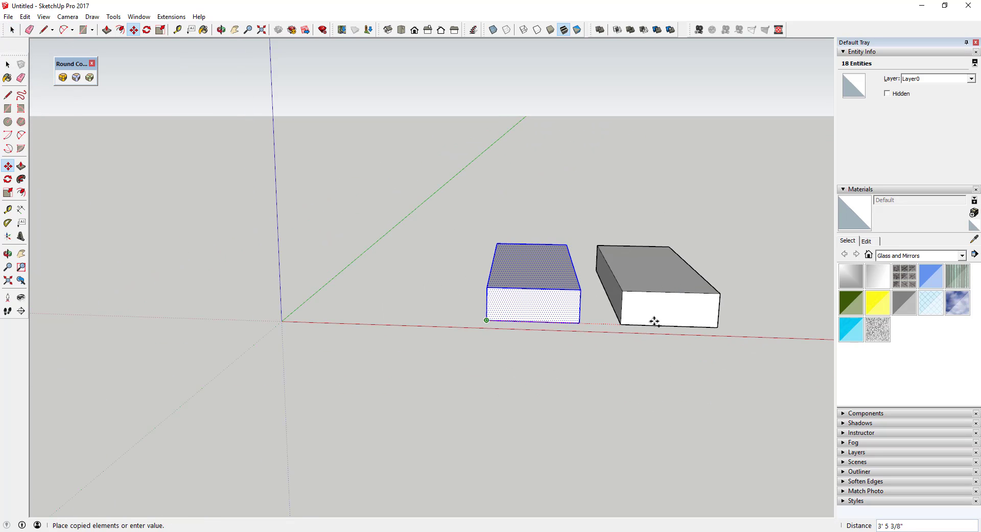
left_click(654, 320)
type("*3")
key("Return")
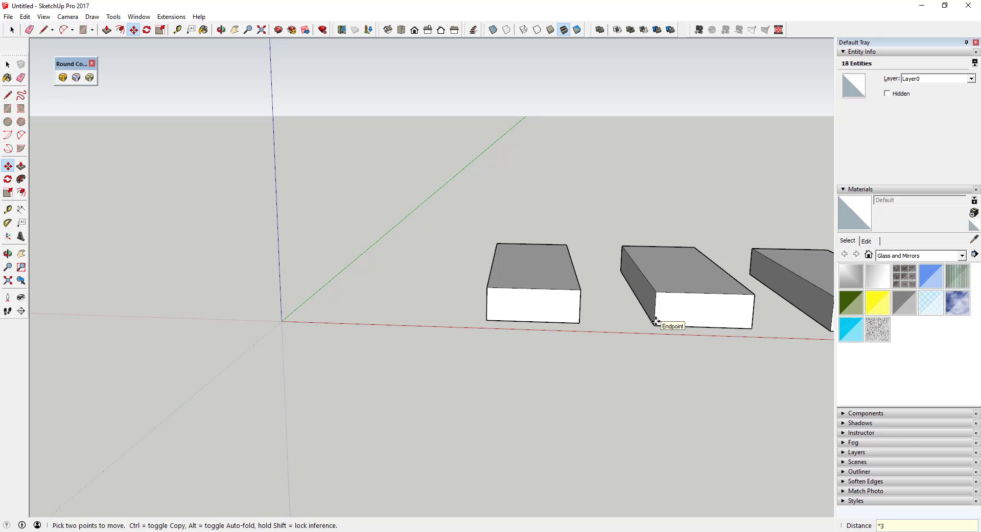
key("Escape")
- Delete the fourth box and view the remaining three from a low front angle
scroll(606, 289, "down", 3)
scroll(766, 290, "up", 2)
scroll(766, 290, "up", 1)
key("space")
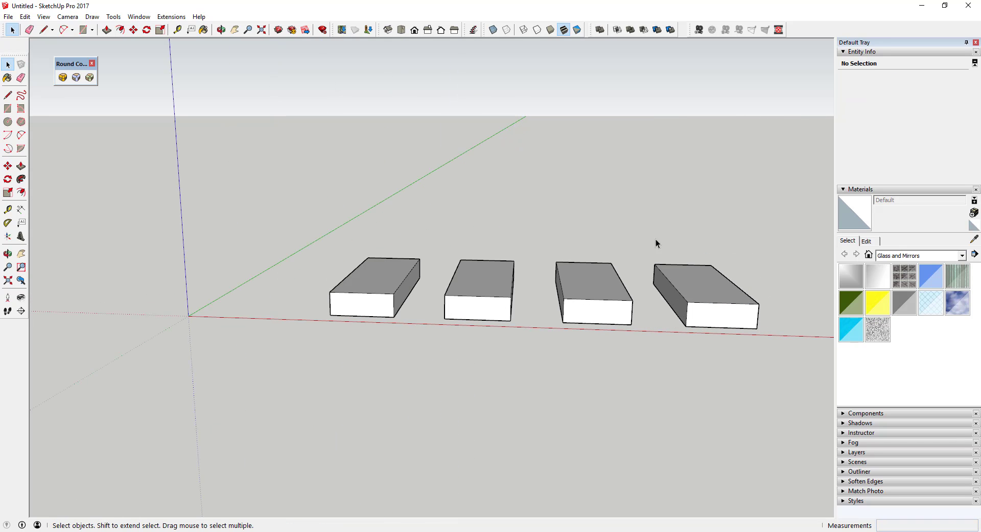
left_click_drag(647, 236, 796, 336)
key("Delete")
scroll(453, 299, "up", 4)
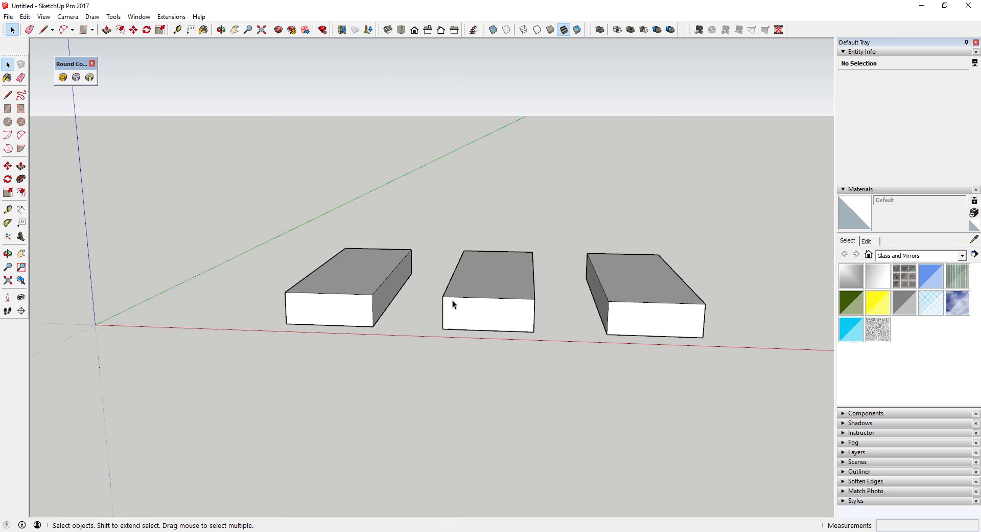
middle_click_drag(452, 298, 482, 297)
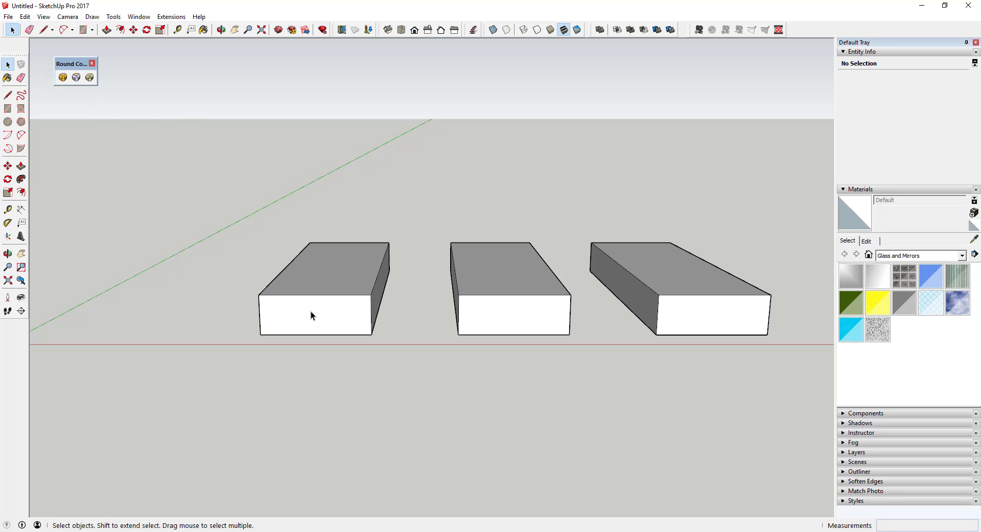
middle_click_drag(330, 305, 332, 278)
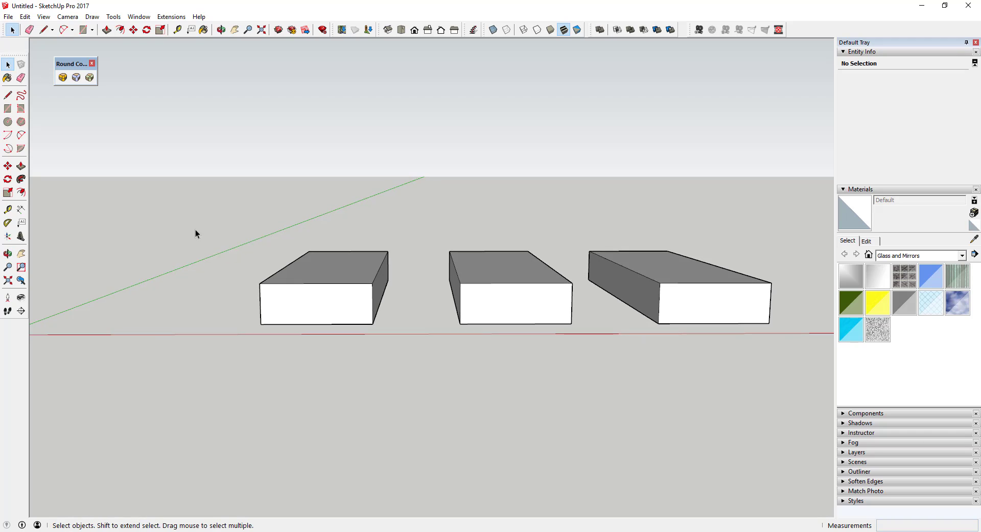
- Select the left box and round all its edges and corners at 4" offset, 6 segments
mouse_move(205, 212)
left_mouse_down()
mouse_move(363, 331)
mouse_move(413, 344)
left_mouse_up()
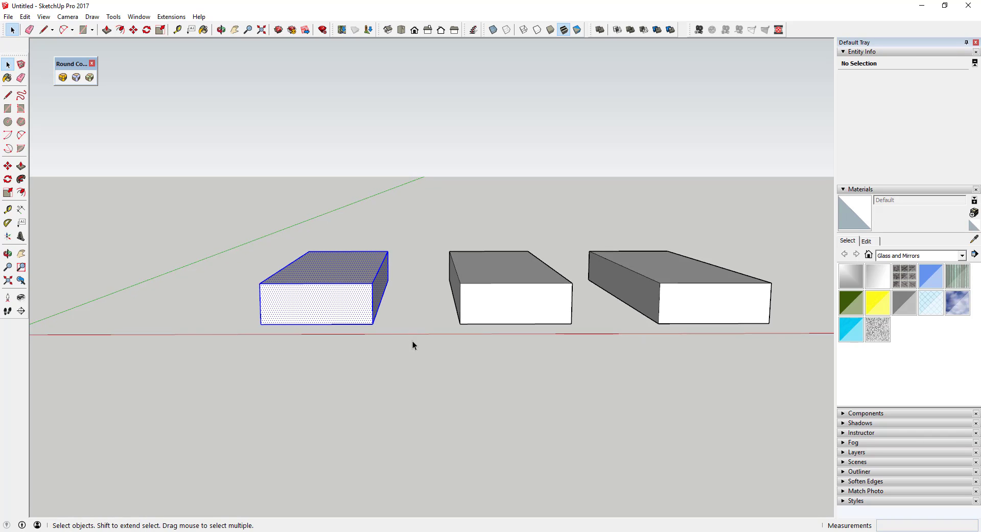
left_click(62, 76)
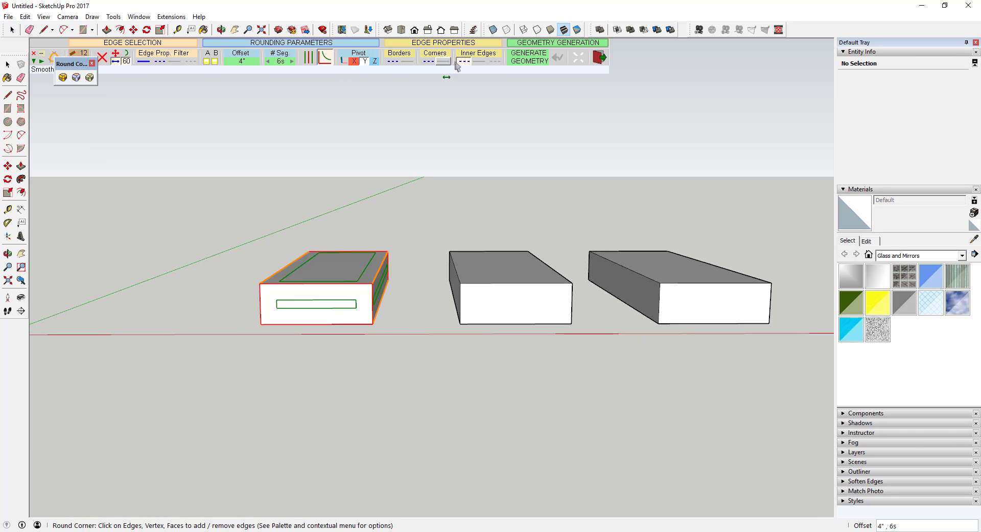
middle_click_drag(419, 284, 390, 292)
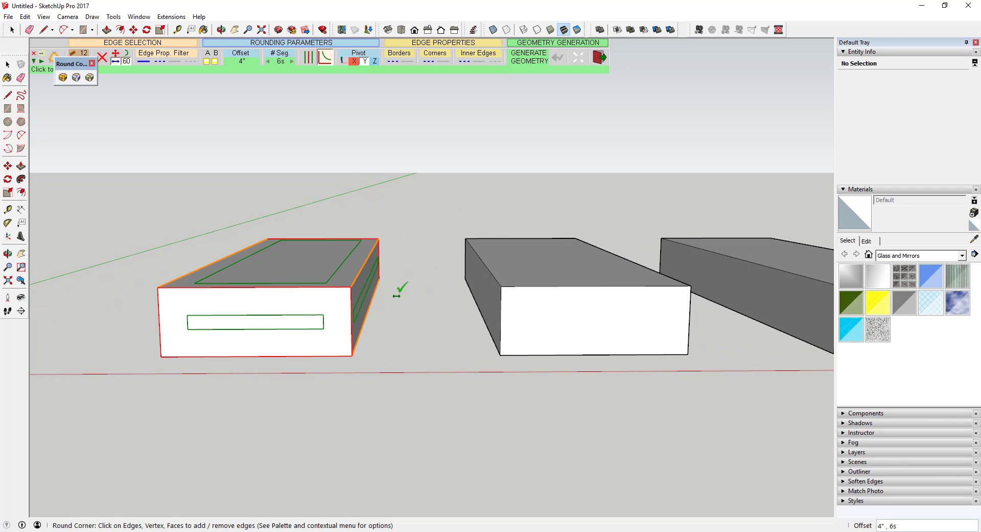
left_click(398, 288)
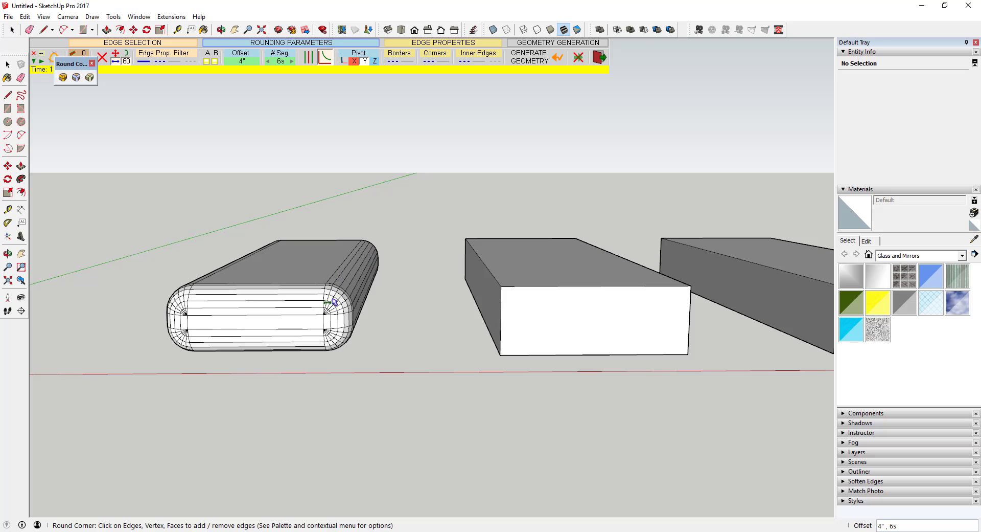
middle_click_drag(335, 302, 317, 282)
scroll(346, 286, "down", 4)
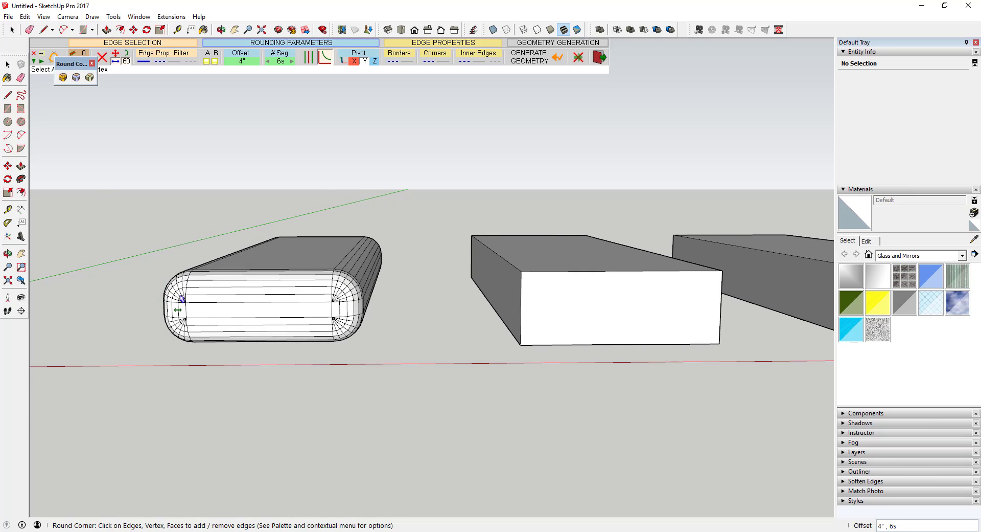
middle_click_drag(181, 298, 403, 207)
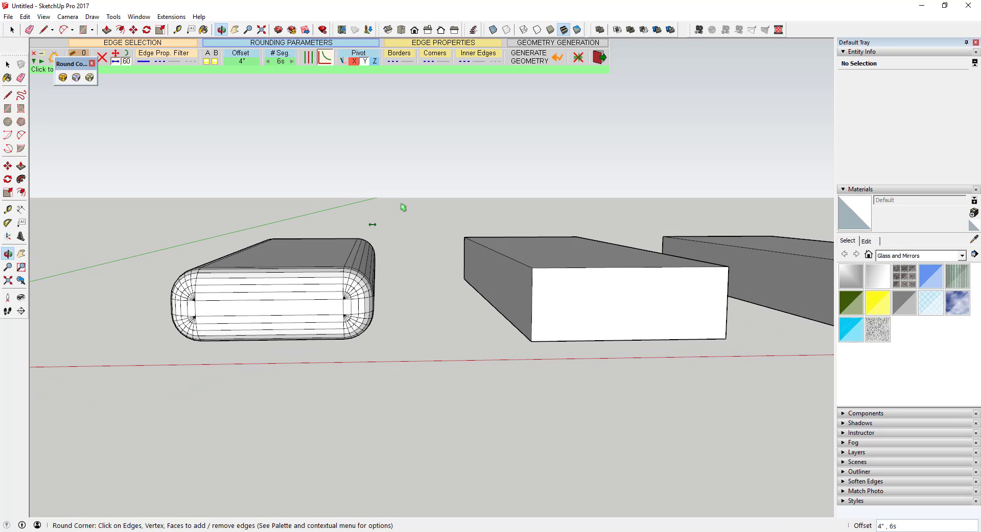
- Apply Sharp Corner rounding at a 2" offset to the middle box and compare both boxes' ends
key("space")
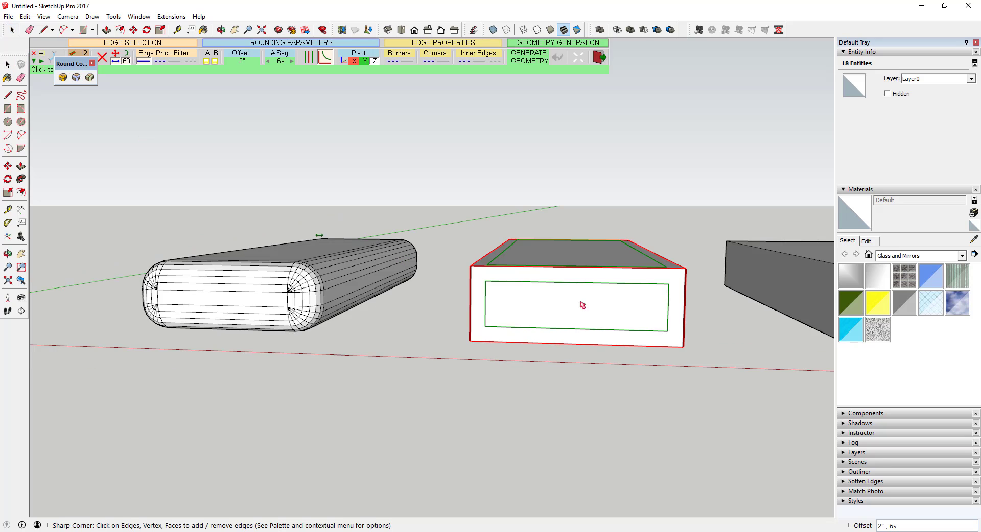
middle_click_drag(677, 320, 658, 342)
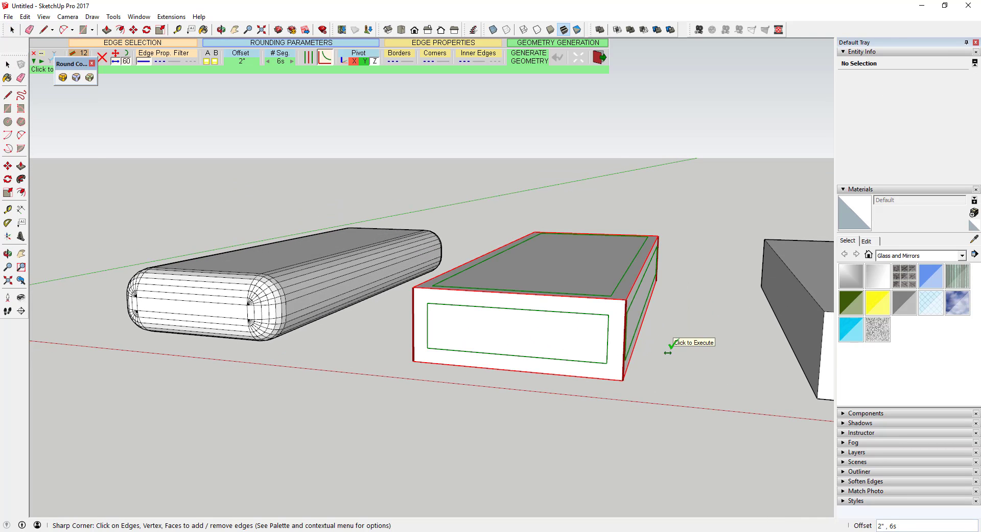
left_click(668, 351)
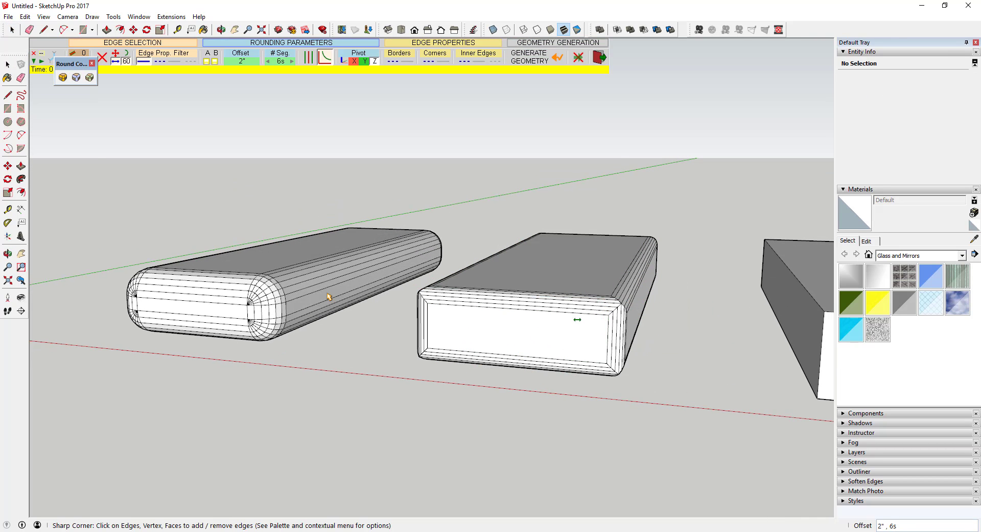
middle_click_drag(328, 296, 554, 296)
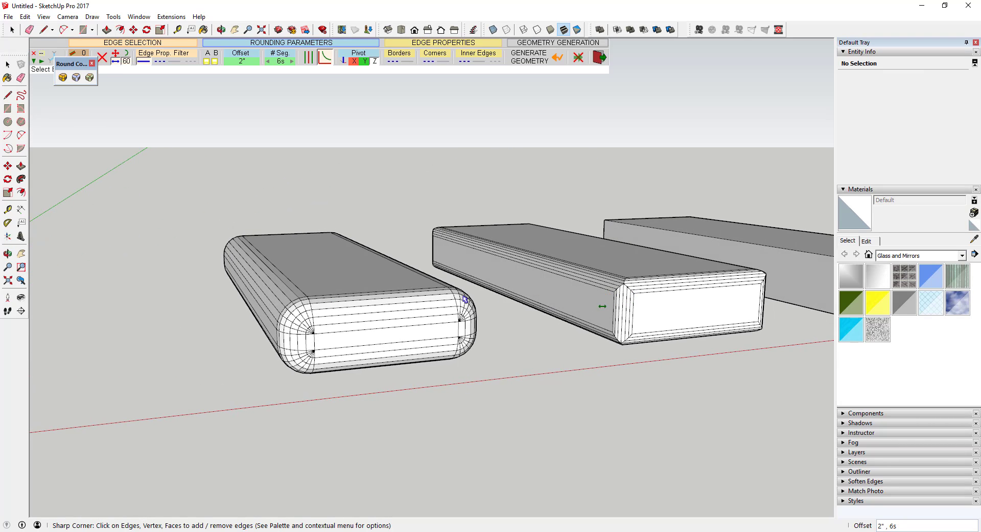
scroll(618, 282, "up", 5)
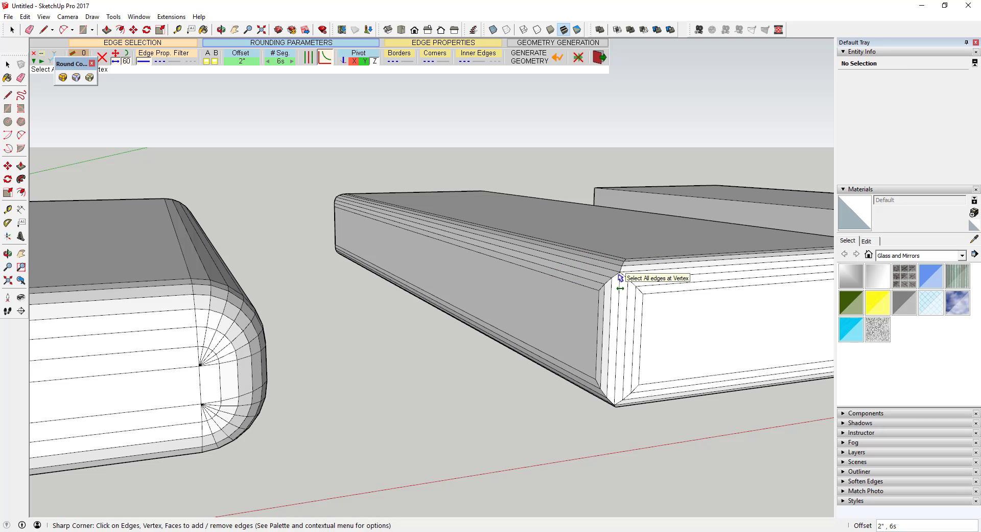
mouse_move(620, 278)
middle_mouse_down()
mouse_move(536, 278)
mouse_move(615, 287)
middle_mouse_up()
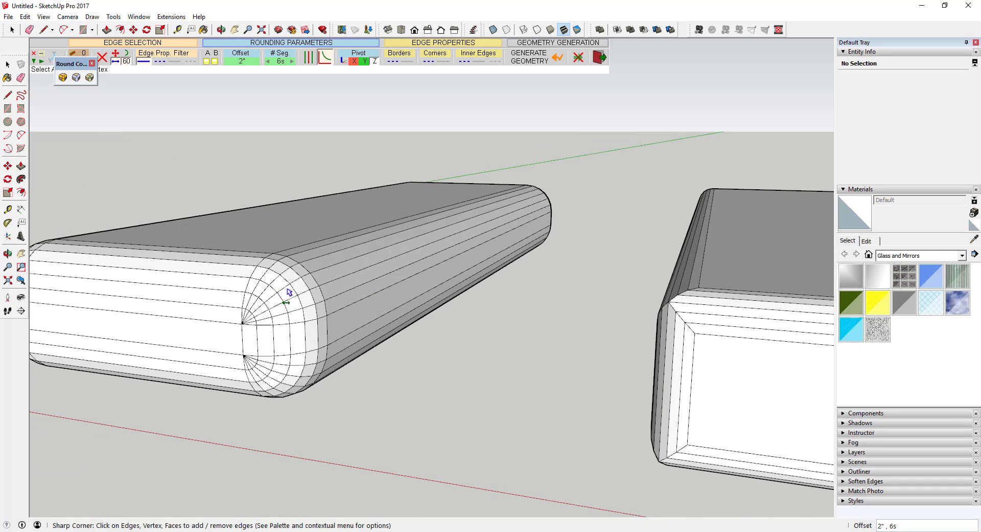
middle_click_drag(289, 289, 578, 286)
middle_click_drag(582, 285, 376, 279)
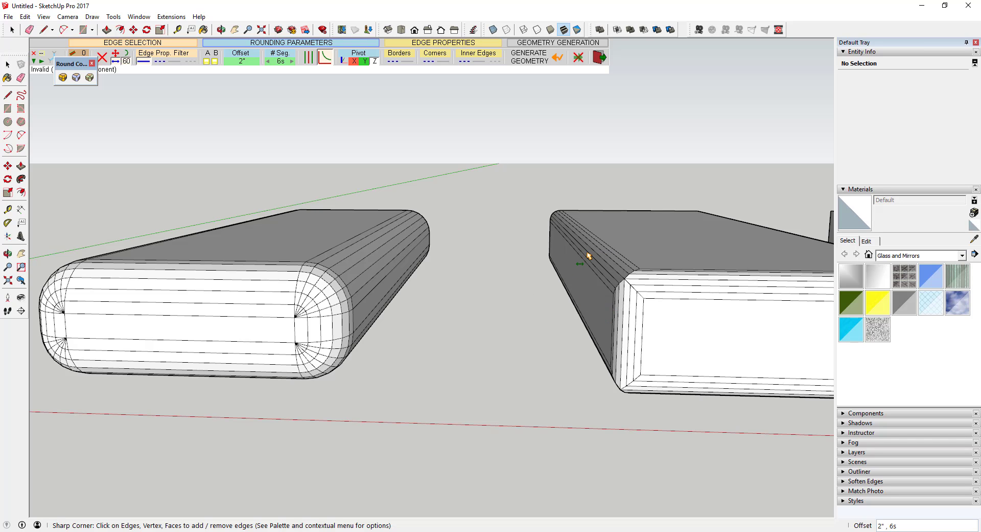
scroll(628, 284, "down", 8)
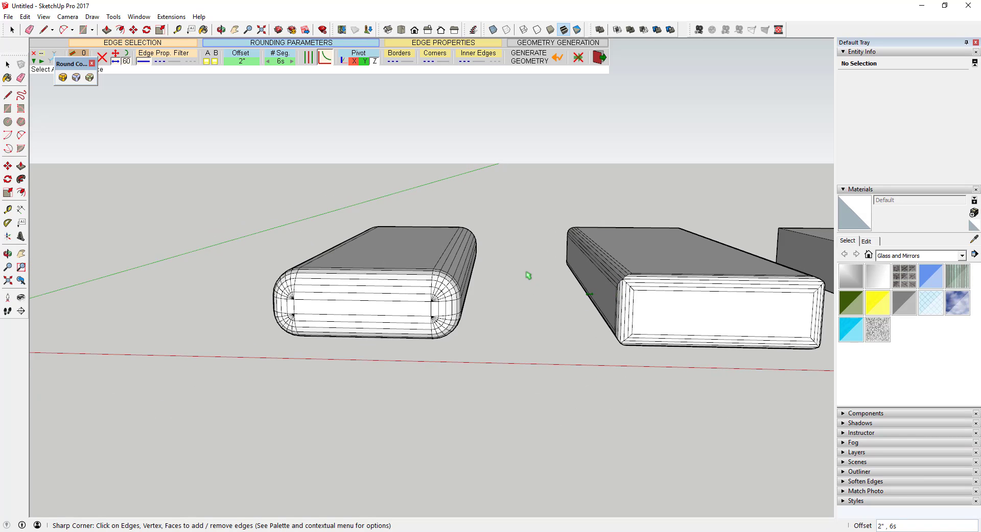
scroll(778, 271, "up", 2)
- Bevel the right box's edges with a 4" offset
key("space")
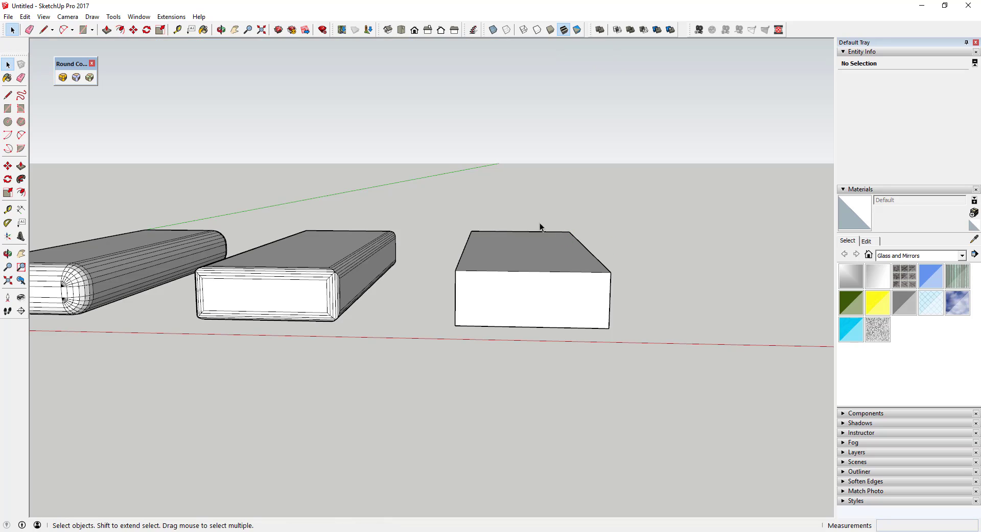
left_click_drag(435, 187, 673, 354)
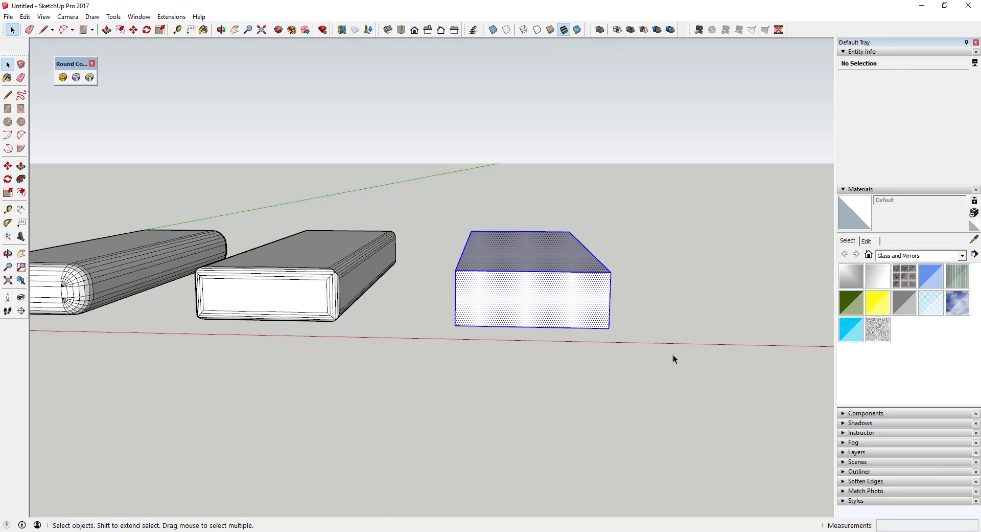
left_click(90, 76)
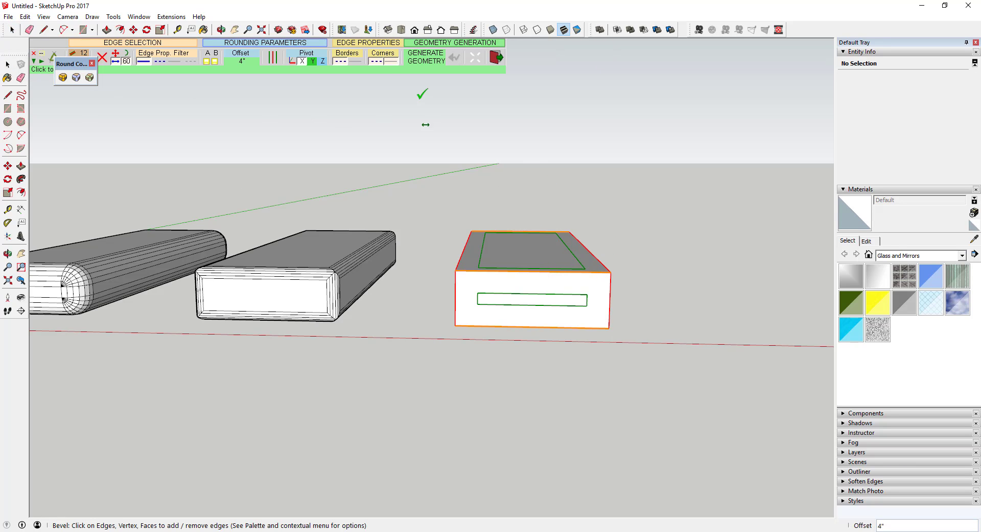
left_click(667, 282)
middle_click_drag(627, 288, 436, 194)
scroll(577, 270, "up", 3)
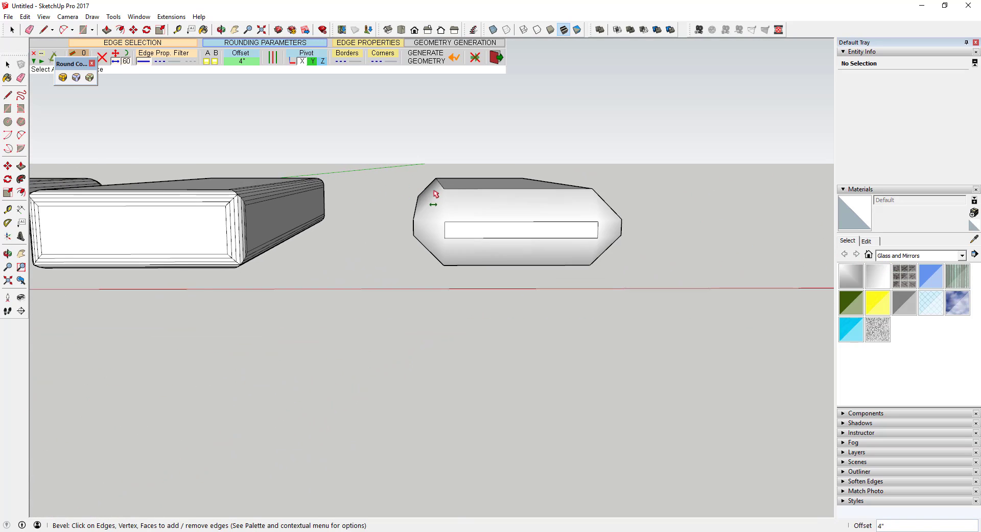
scroll(436, 194, "up", 2)
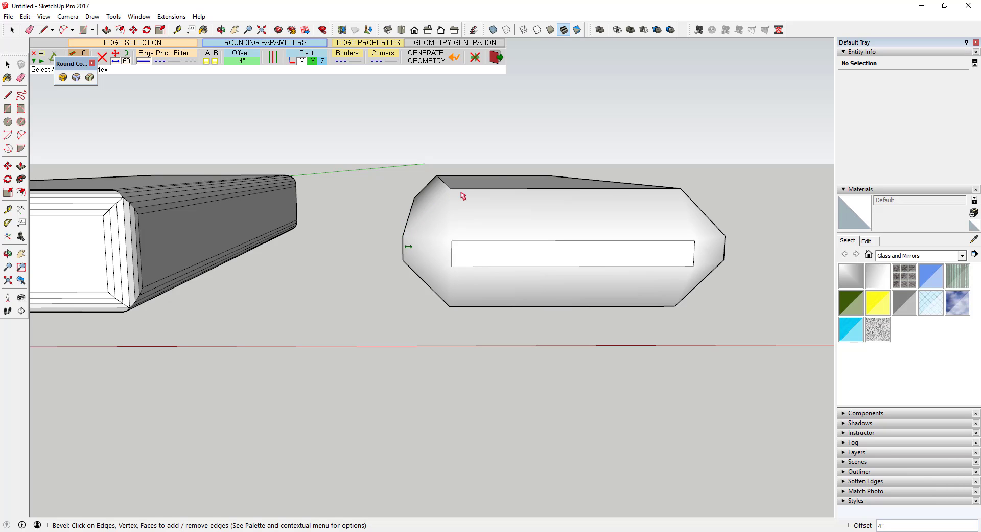
scroll(613, 228, "down", 2)
- Undo the corner treatments to return the boxes to sharp edges
mouse_move(613, 228)
middle_mouse_down()
mouse_move(574, 221)
mouse_move(595, 232)
middle_mouse_up()
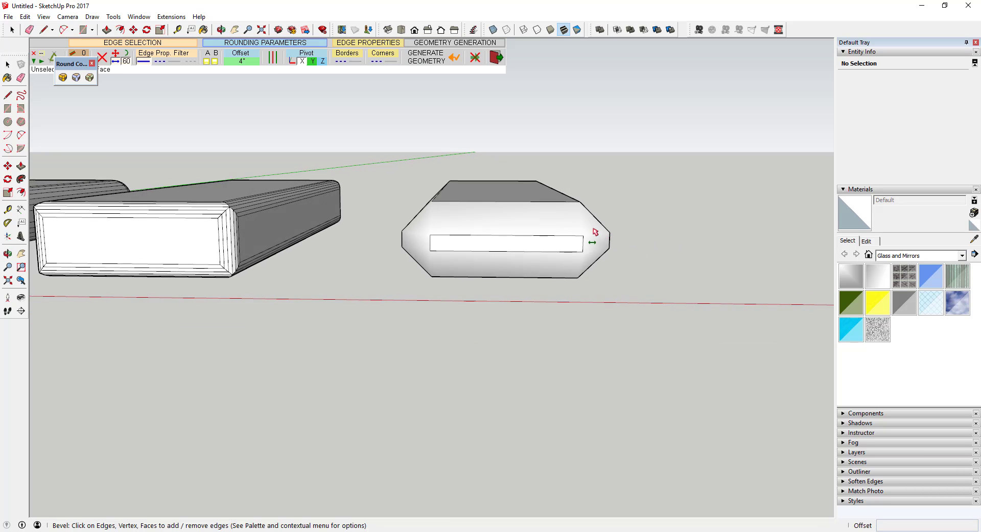
scroll(593, 228, "down", 3)
scroll(547, 226, "down", 1)
key("ctrl+z")
key("ctrl+z")
key("ctrl+z")
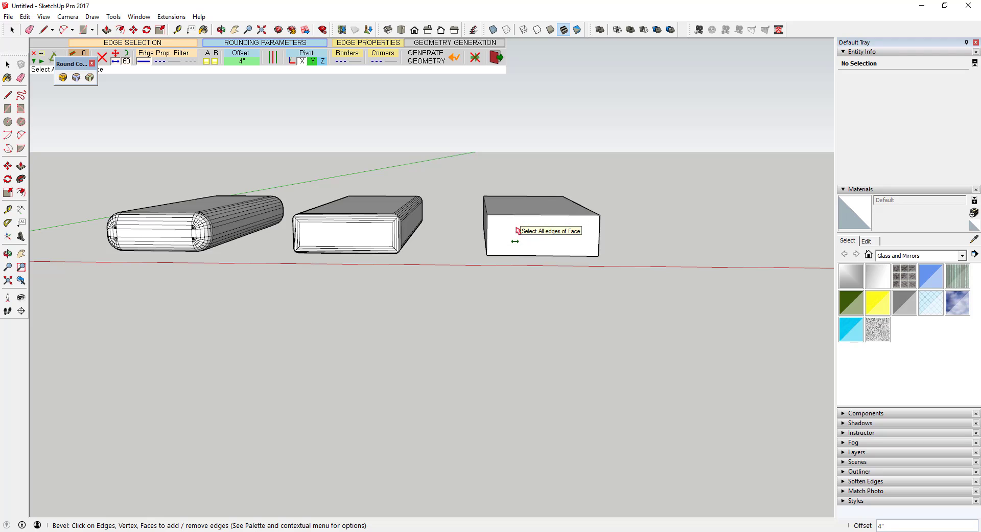
- Restart Round Corner over the left box with a 4" offset and 6 segments
key("space")
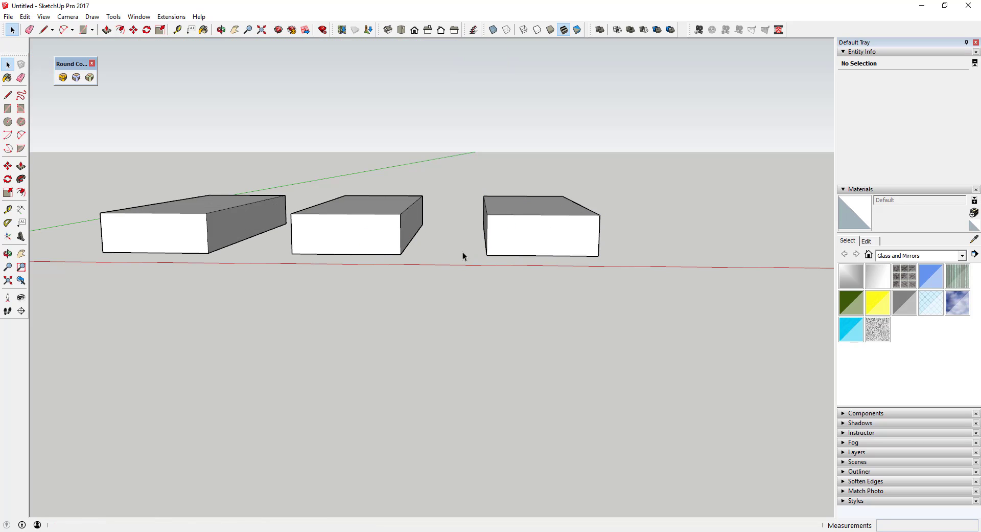
middle_click_drag(558, 265, 332, 232)
scroll(338, 233, "up", 3)
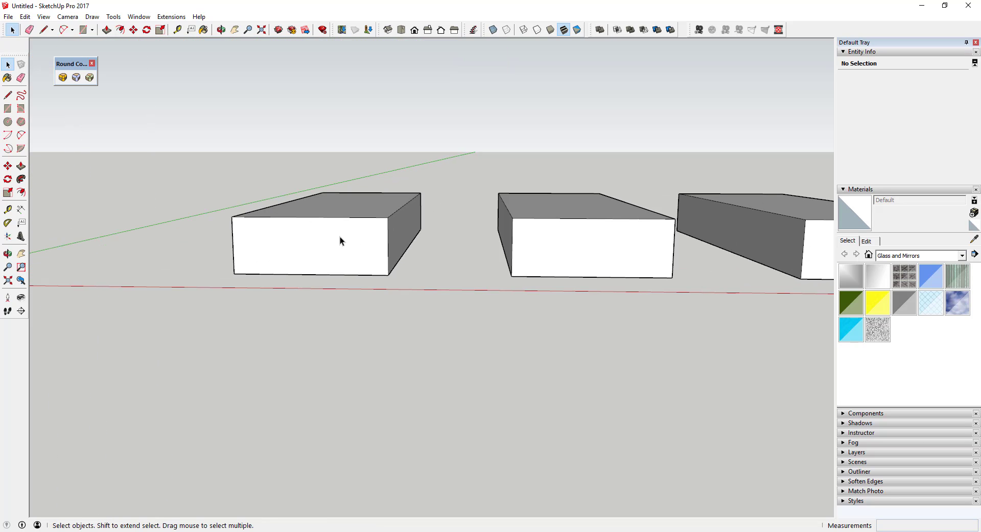
scroll(399, 224, "down", 2)
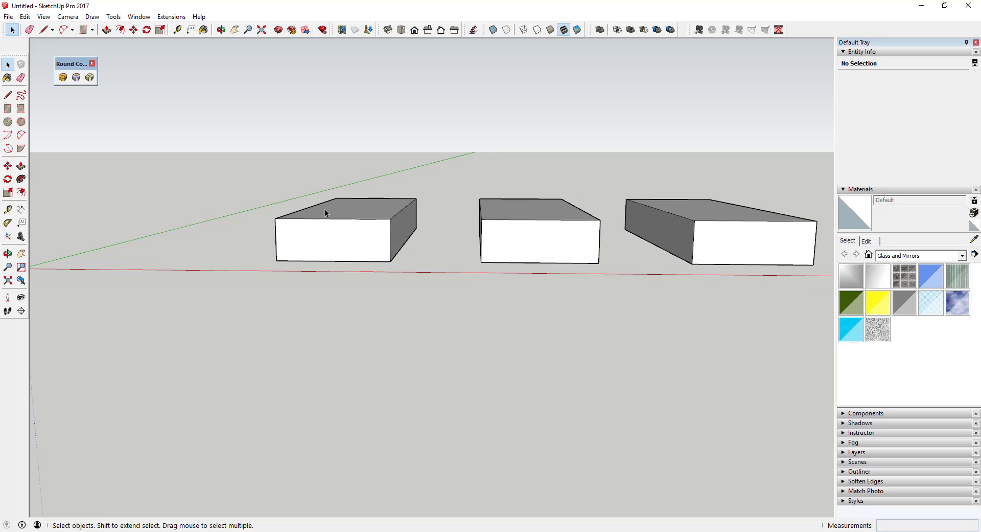
scroll(317, 210, "up", 4)
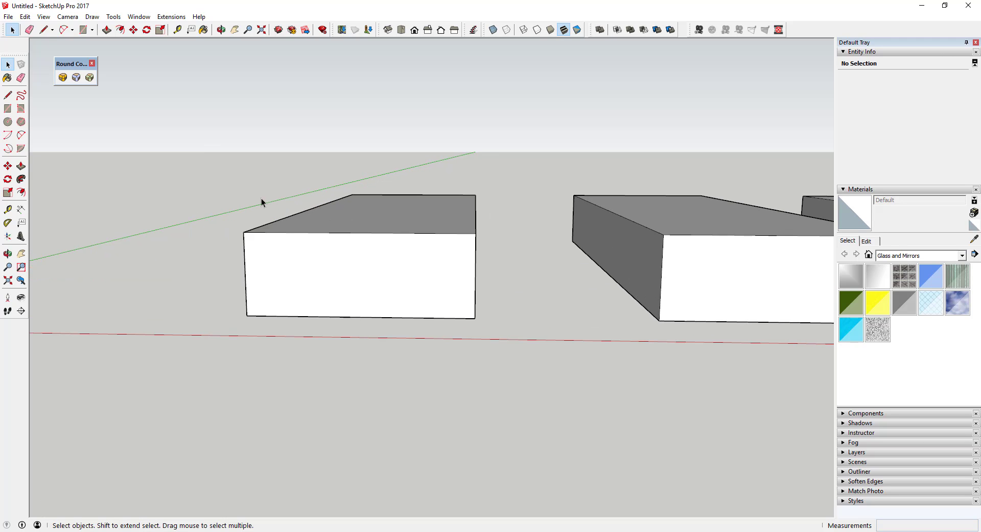
left_click(63, 76)
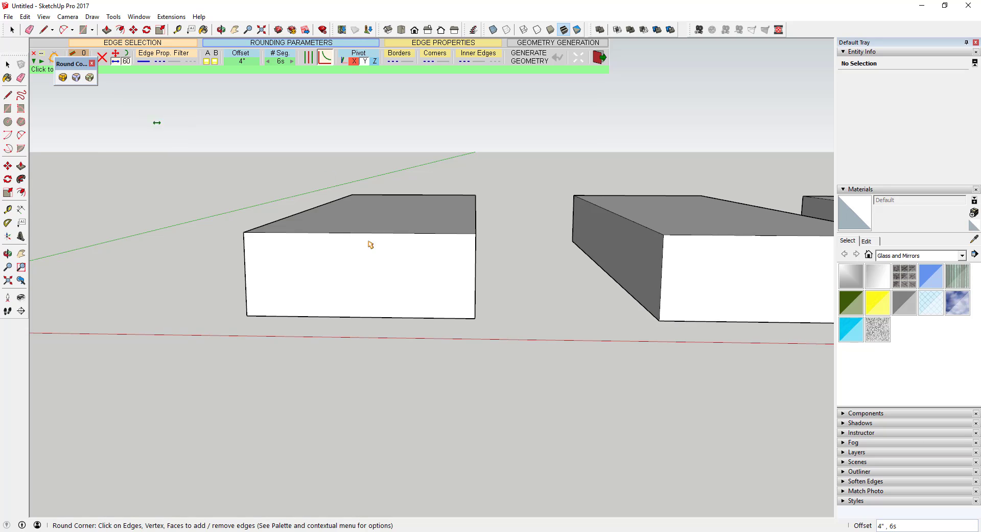
middle_click_drag(392, 246, 401, 271)
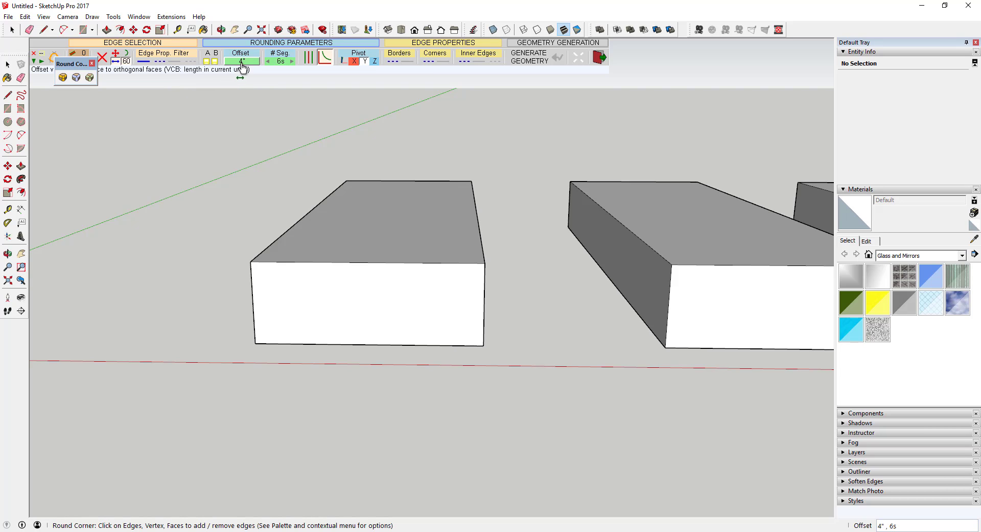
- Mark the left box's top face edges for rounding and set the offset to 6"
left_click(364, 229)
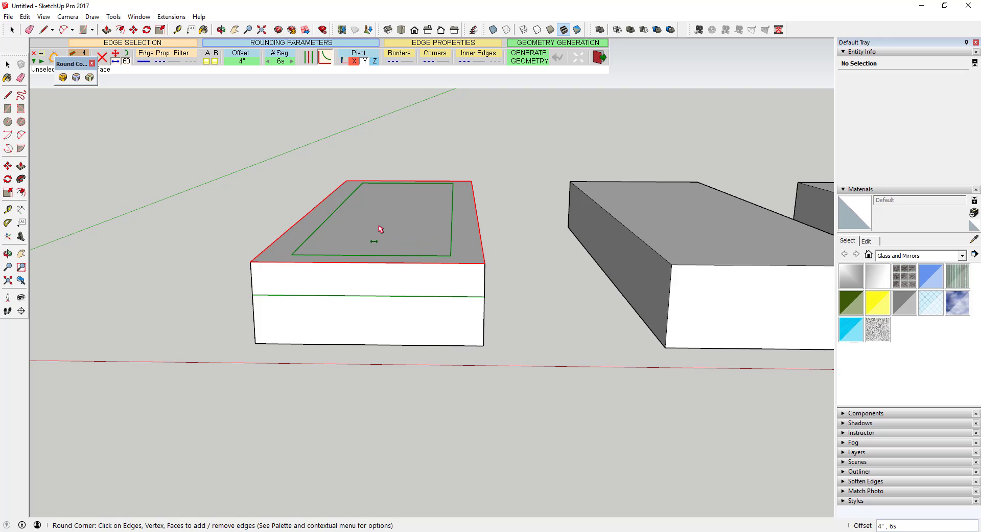
left_click(243, 61)
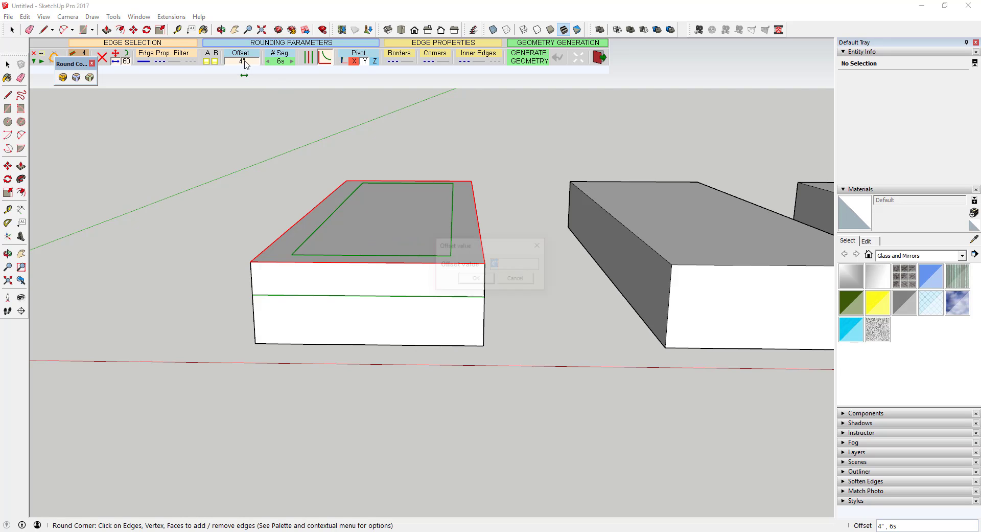
key("Return")
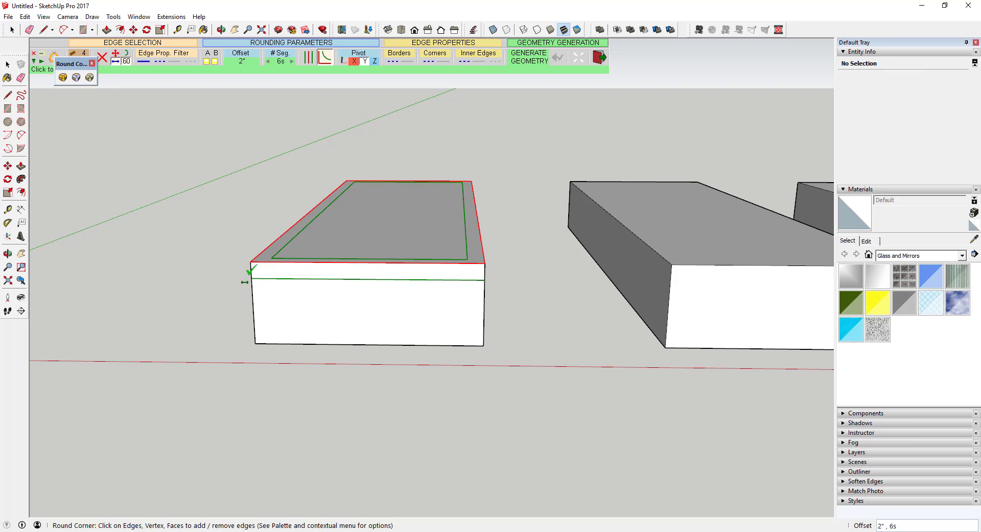
left_click(238, 62)
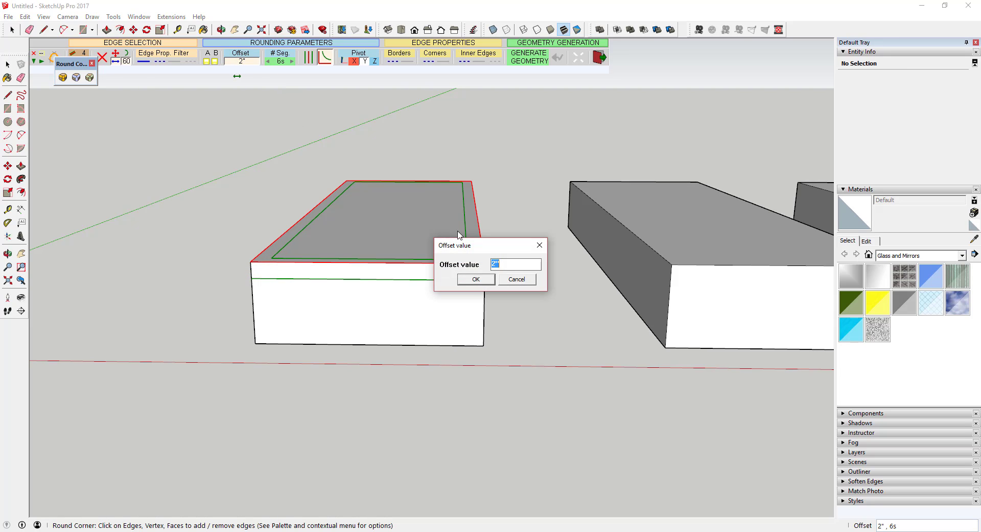
key("Return")
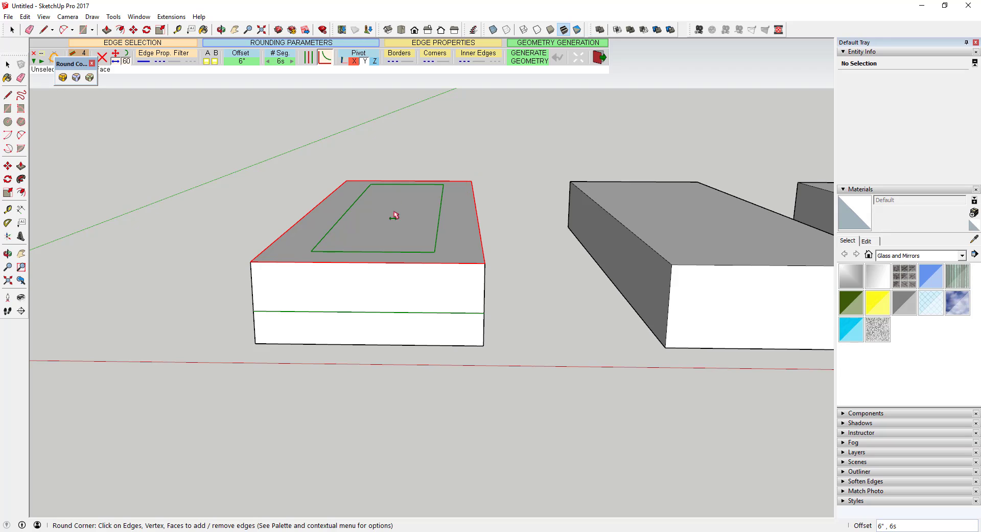
- Add the front face edges to the rounding, revealing the overlap warning
left_click(397, 296)
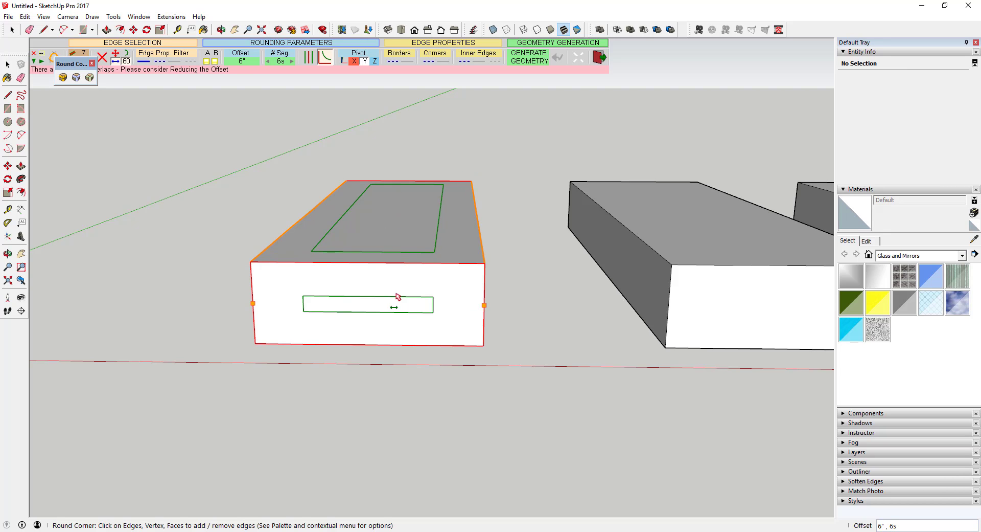
left_click(423, 291)
middle_click_drag(423, 288, 288, 259)
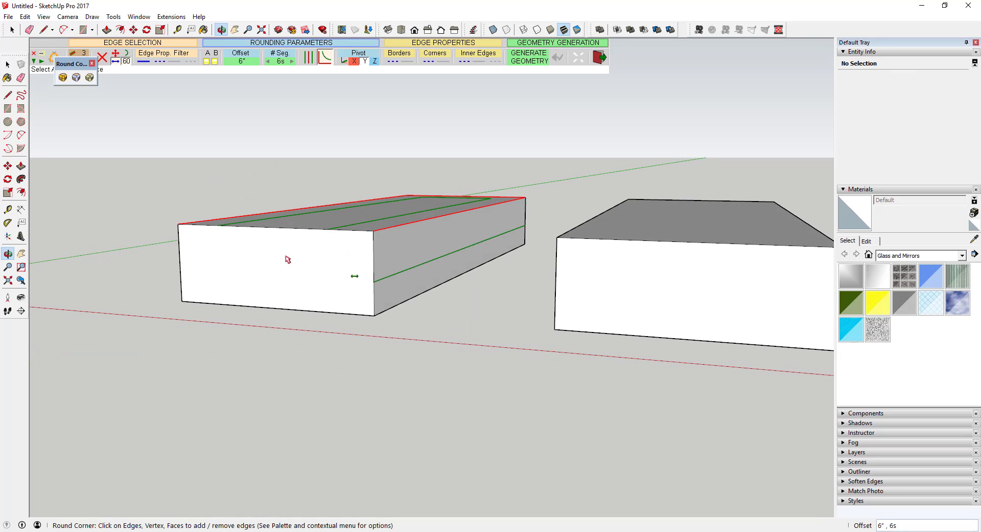
scroll(288, 259, "up", 2)
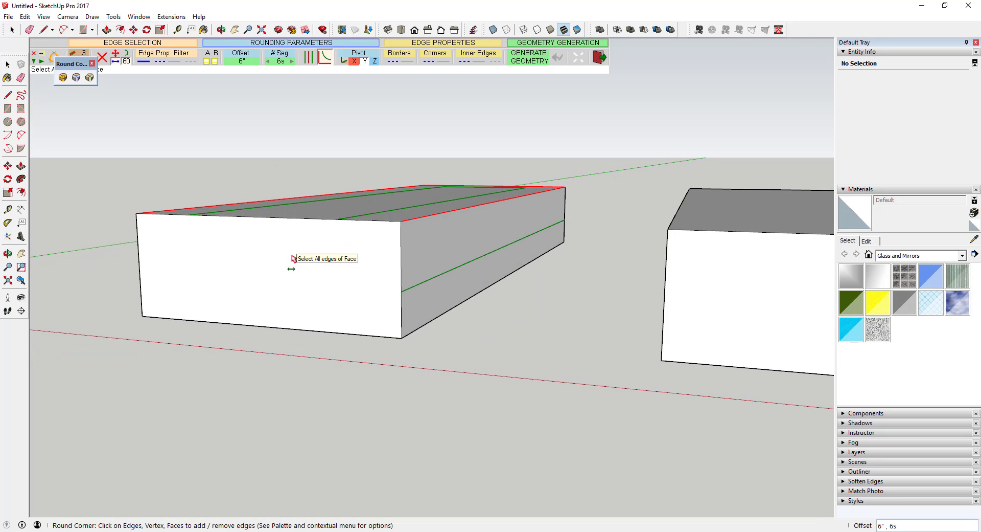
left_click(293, 258)
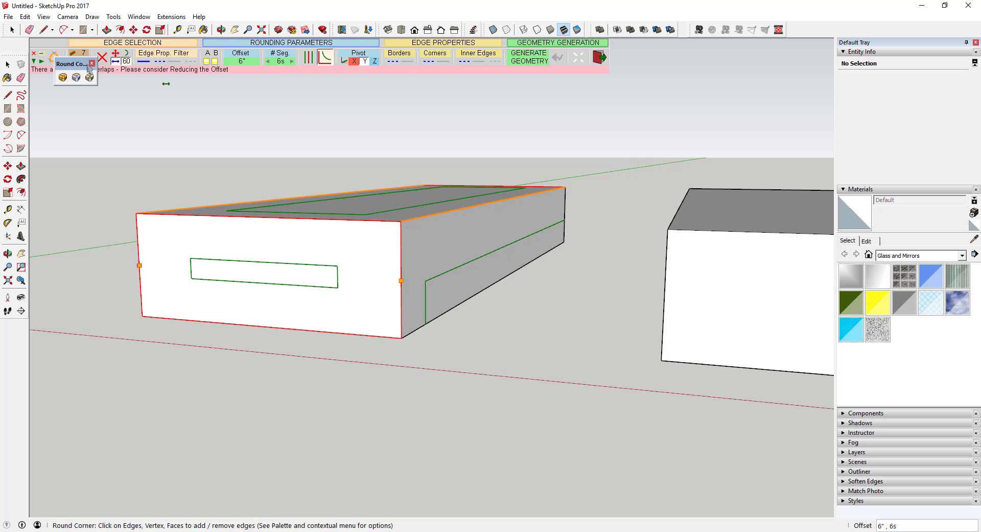
left_click_drag(85, 64, 69, 89)
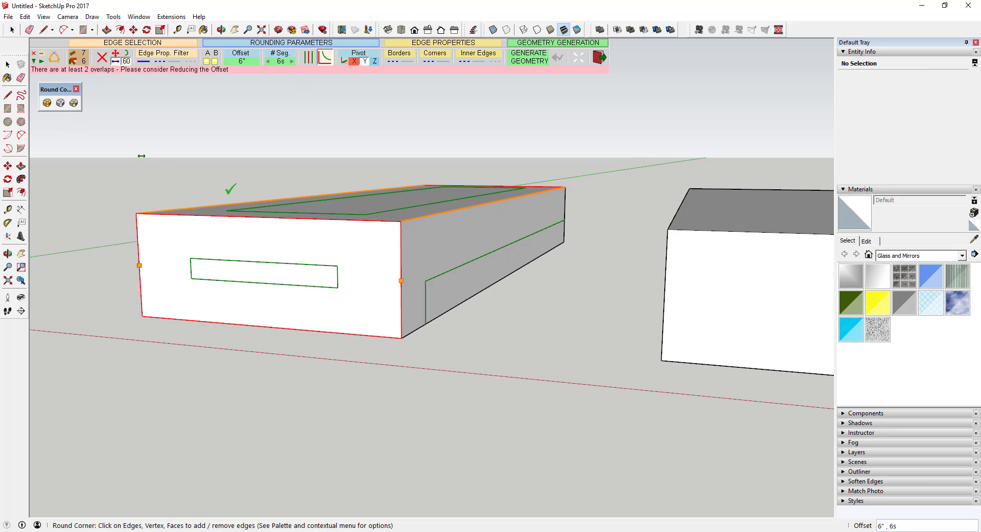
- Set the rounding offset to 4", preview the rounding on the box, then undo it
middle_click_drag(375, 233, 327, 245)
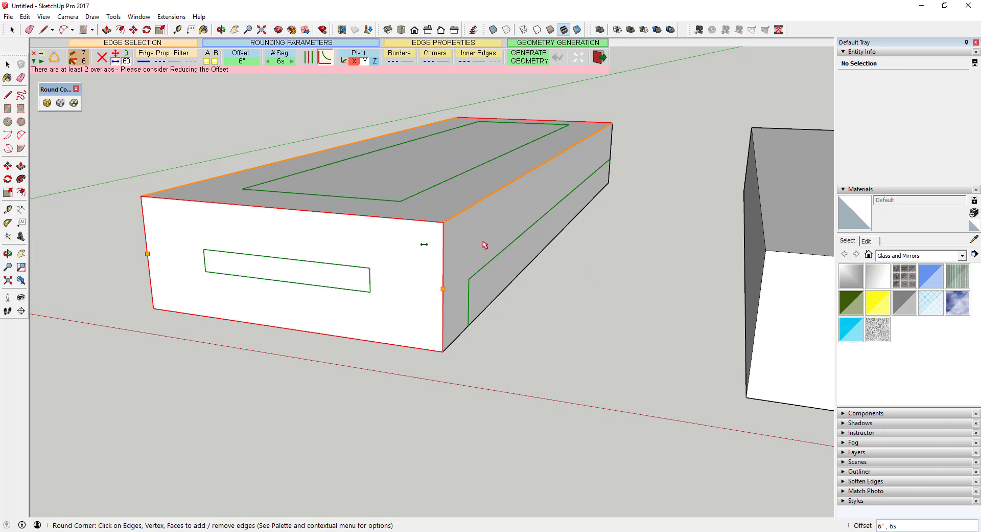
left_click(251, 60)
key("Return")
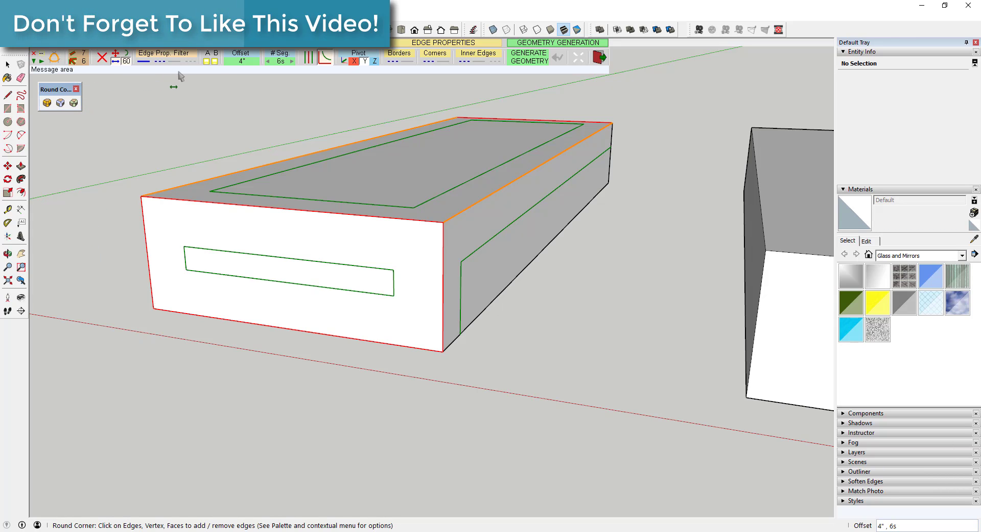
left_click(583, 343)
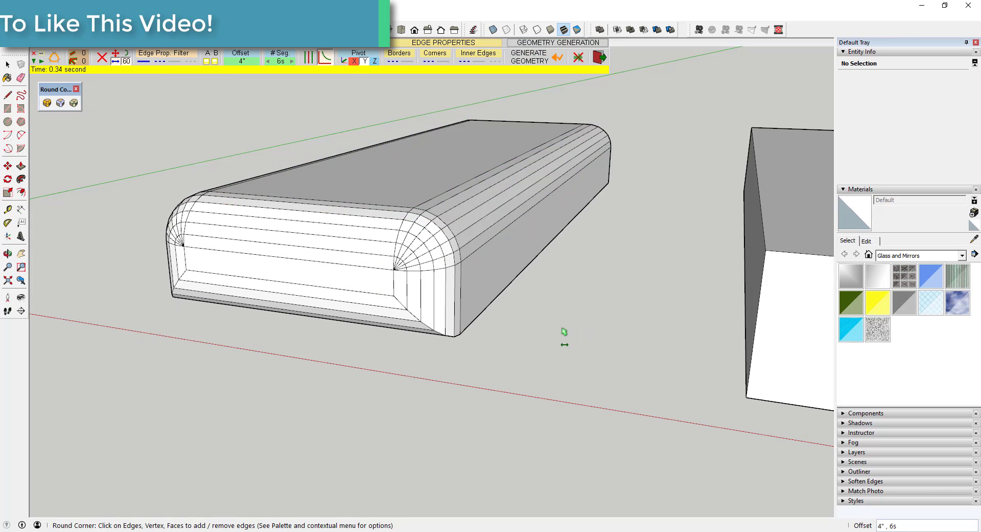
key("ctrl+z")
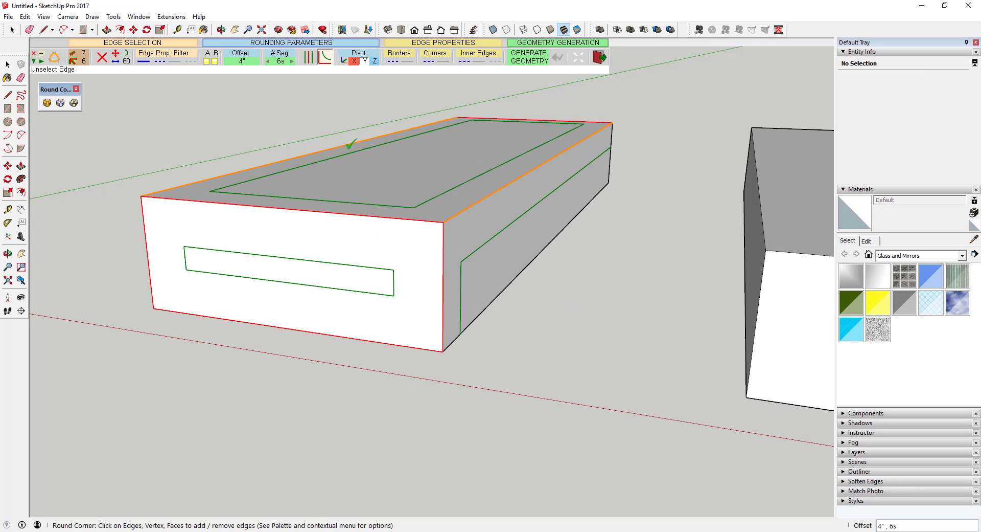
- Mark only the box's four top edges and generate the 6-segment rounding
left_click(385, 284)
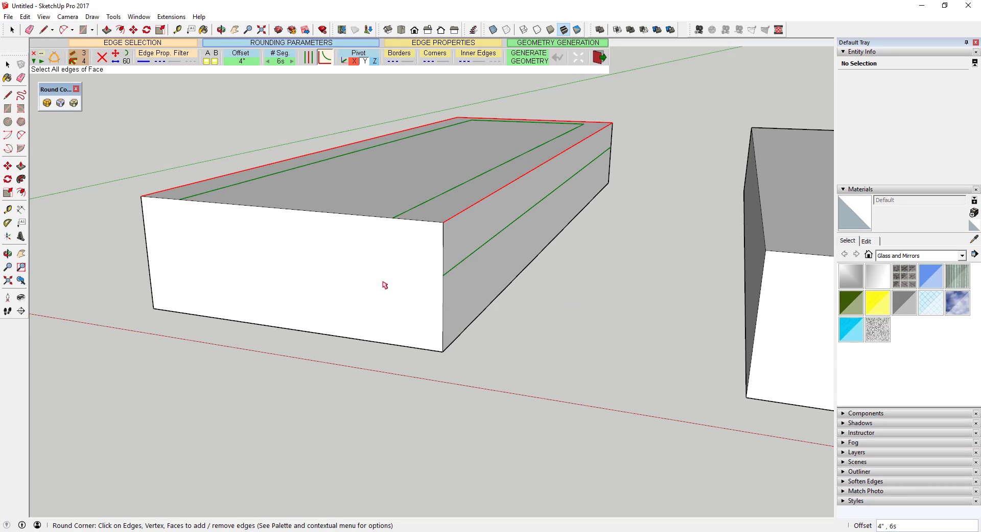
middle_click_drag(403, 259, 416, 162)
left_click(412, 169)
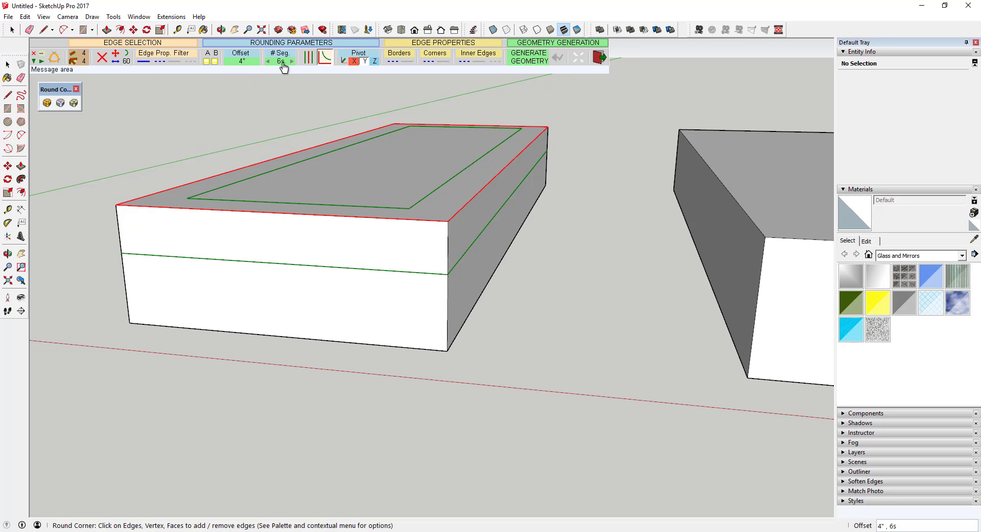
left_click(583, 274)
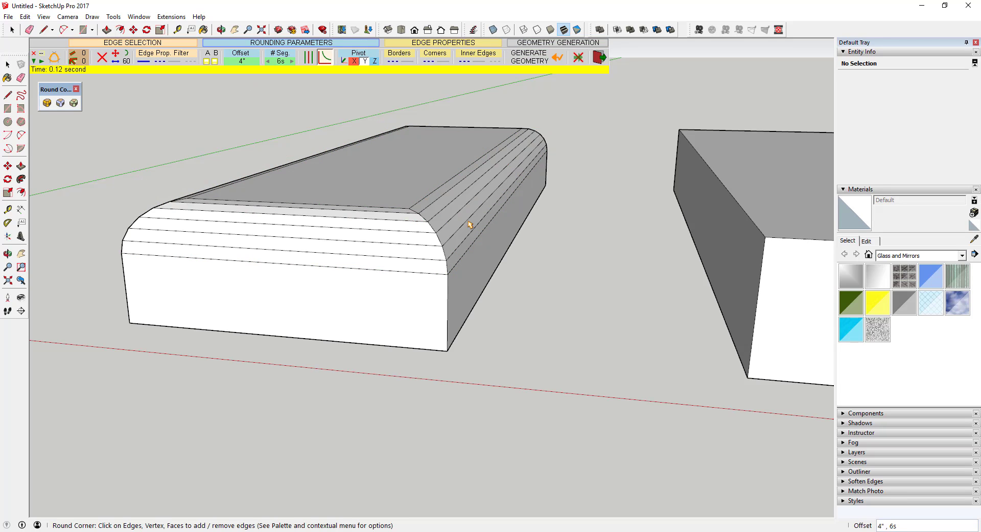
- Inspect the rounded corner from several angles, then undo back to the square box
scroll(467, 216, "up", 2)
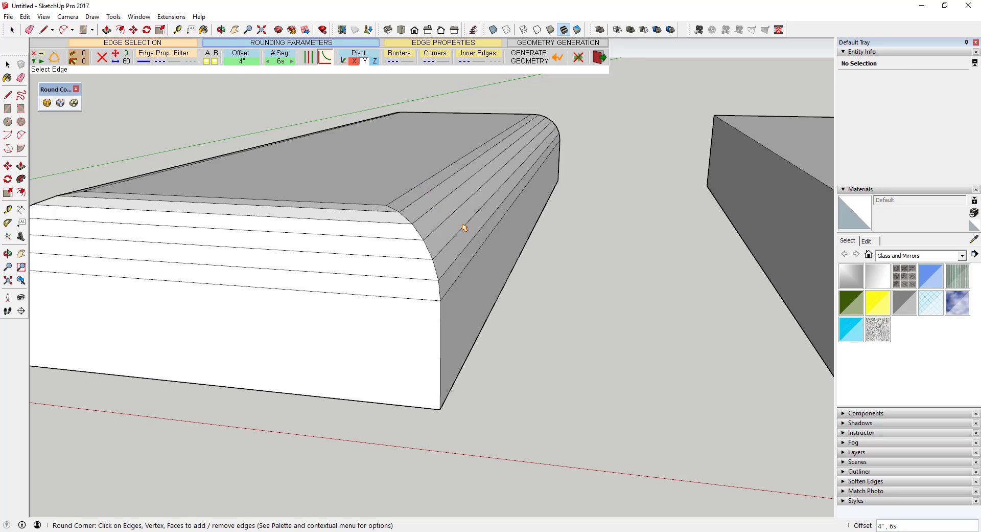
scroll(561, 271, "down", 5)
middle_click_drag(520, 267, 583, 193)
scroll(536, 226, "up", 4)
scroll(536, 226, "up", 2)
middle_click_drag(532, 223, 453, 168)
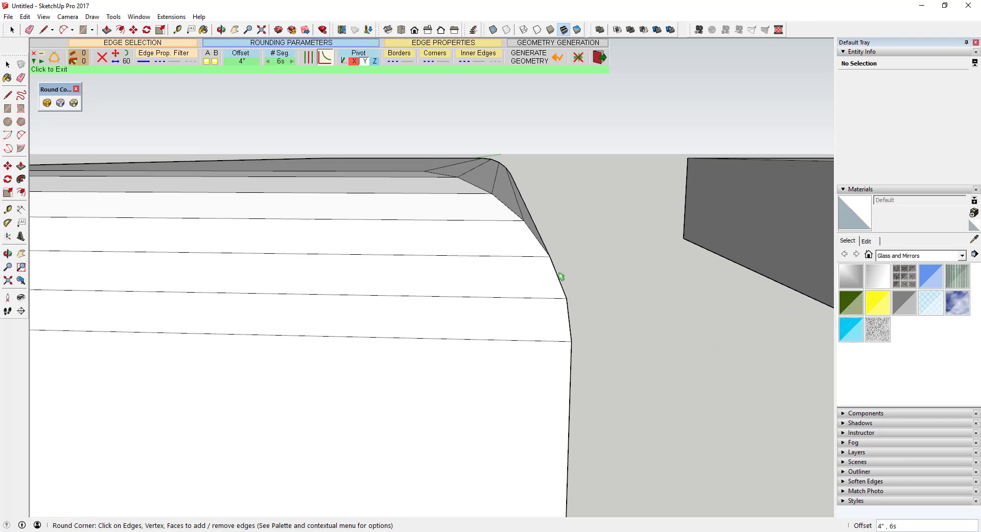
scroll(572, 228, "down", 5)
middle_click_drag(568, 228, 587, 264)
key("ctrl+z")
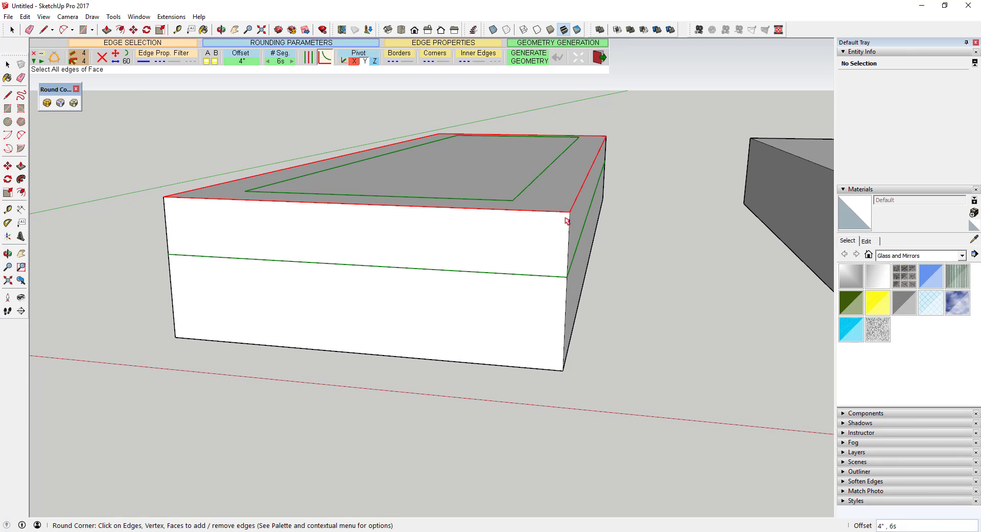
- Set the segment count to 24 and generate the 4" rounding on the top edges
left_click(282, 62)
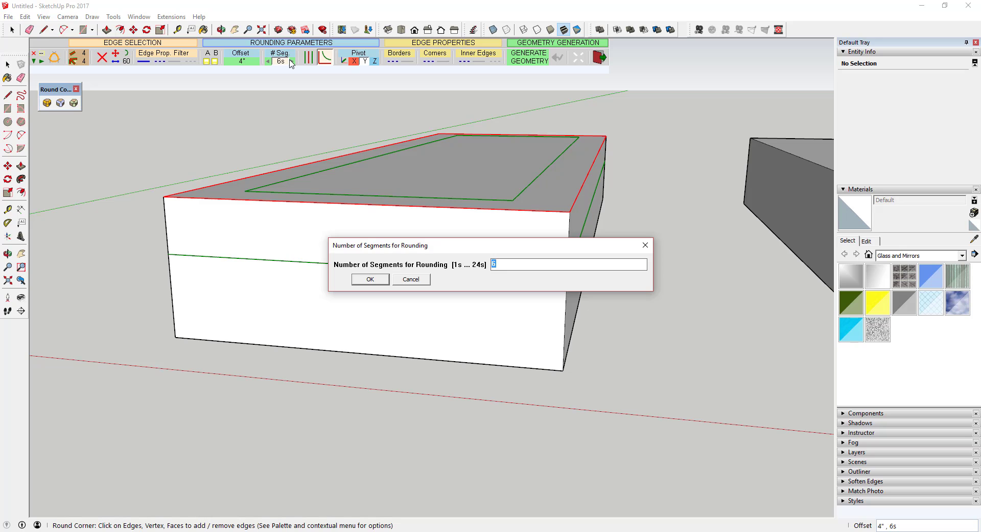
type("24")
key("Return")
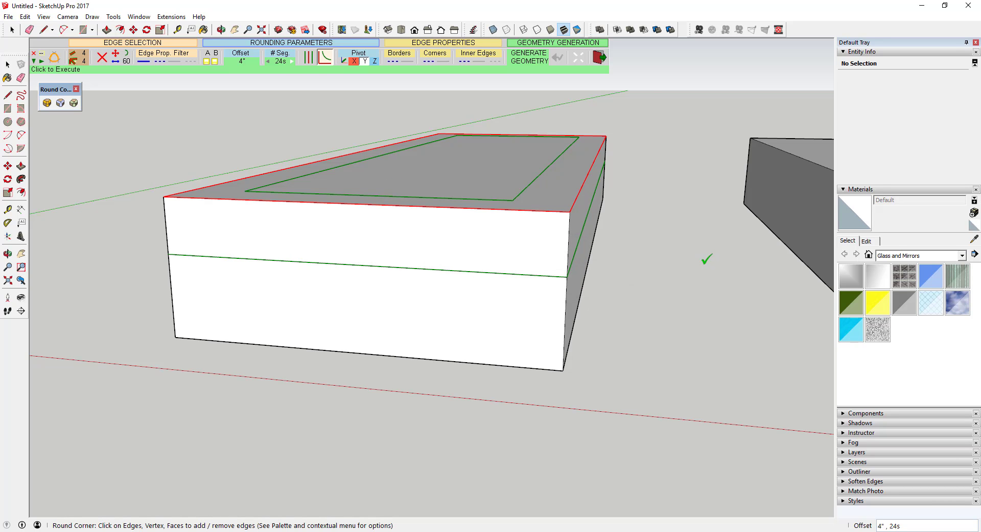
left_click(706, 259)
- Orbit and zoom around the box to inspect the smoother 24-segment curve
scroll(578, 214, "up", 4)
middle_click_drag(574, 208, 585, 171)
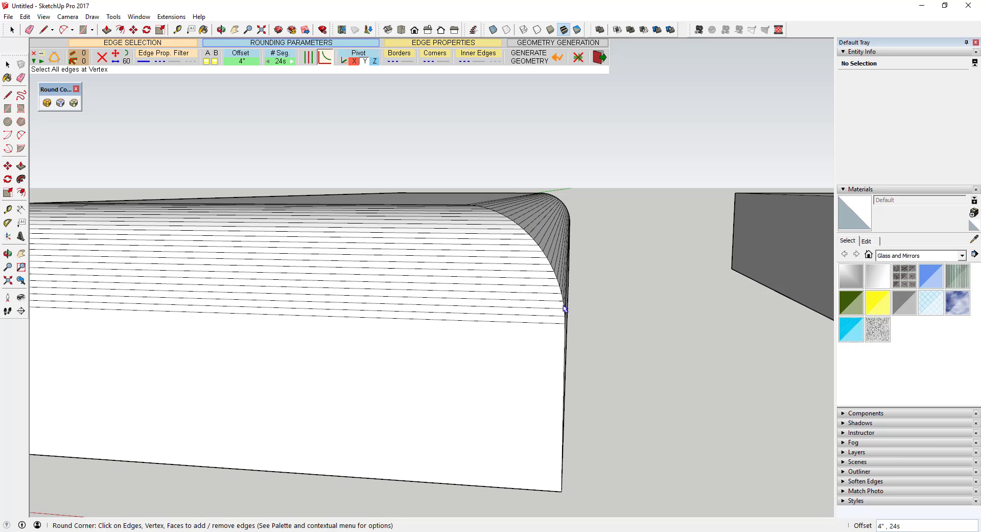
middle_click_drag(600, 308, 523, 338)
scroll(525, 337, "down", 2)
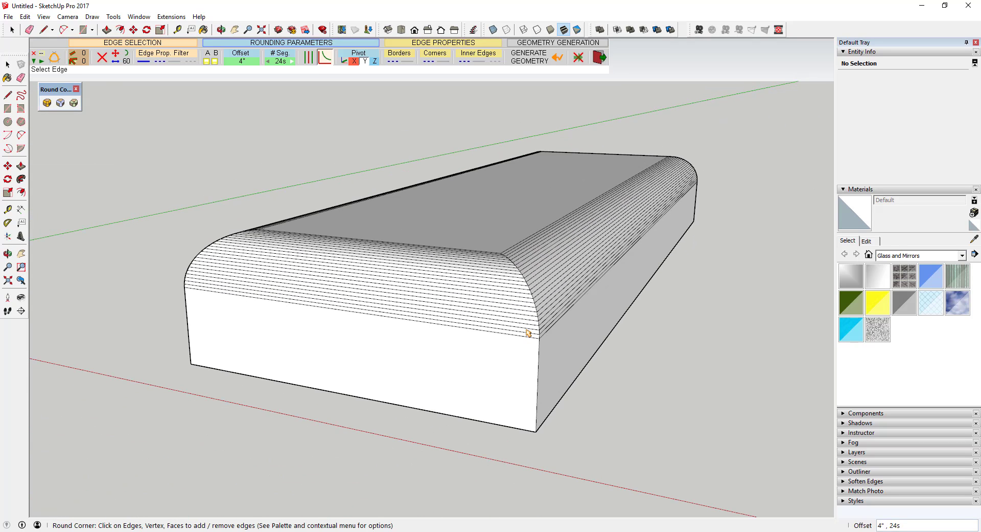
scroll(540, 316, "down", 3)
scroll(541, 301, "up", 2)
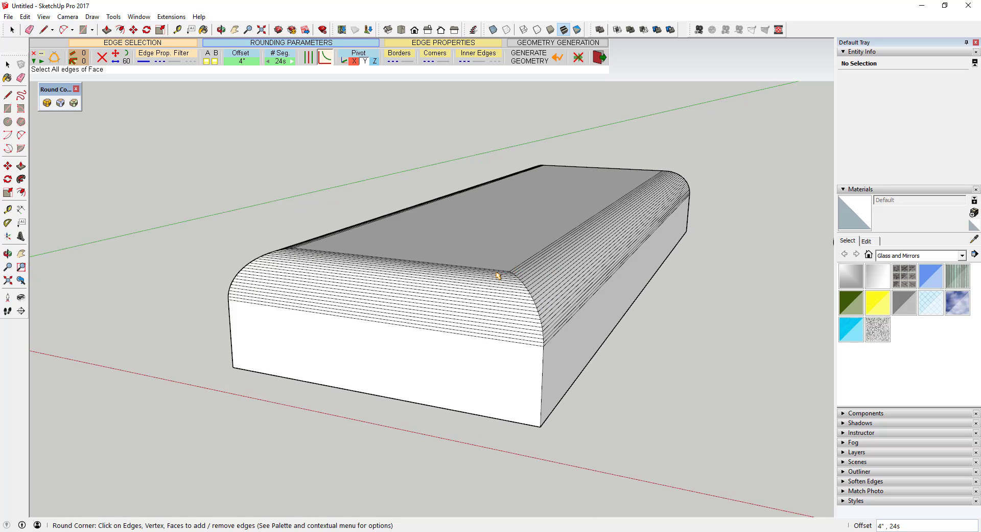
scroll(511, 273, "up", 1)
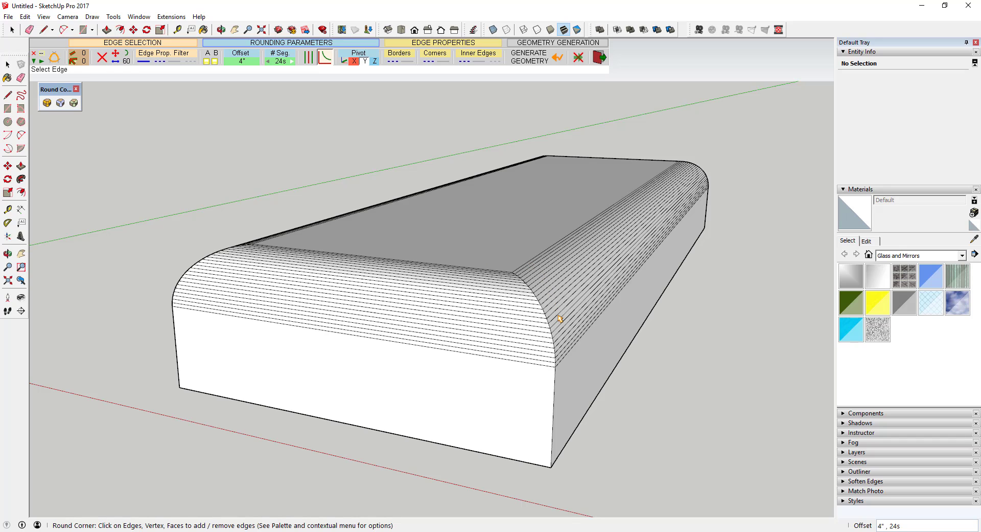
scroll(573, 352, "up", 2)
scroll(580, 330, "down", 4)
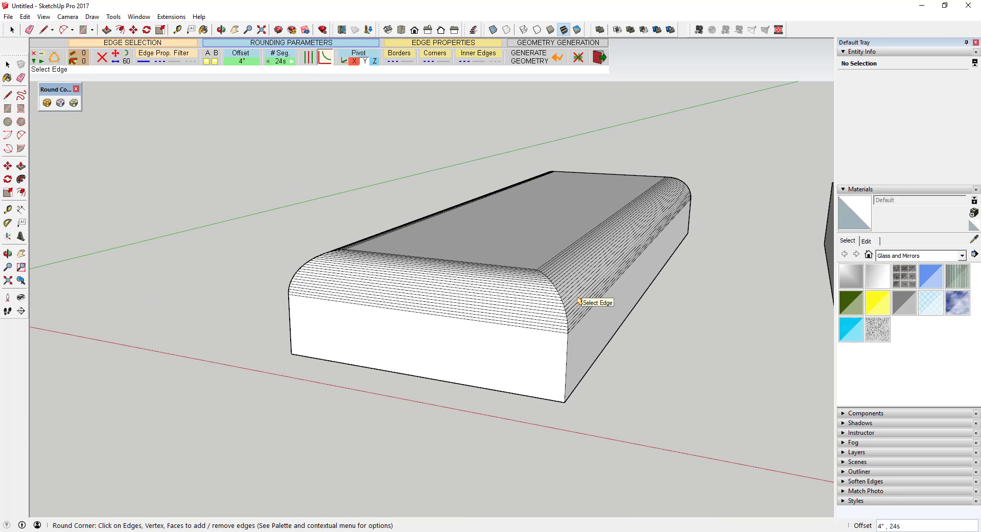
scroll(577, 300, "up", 3)
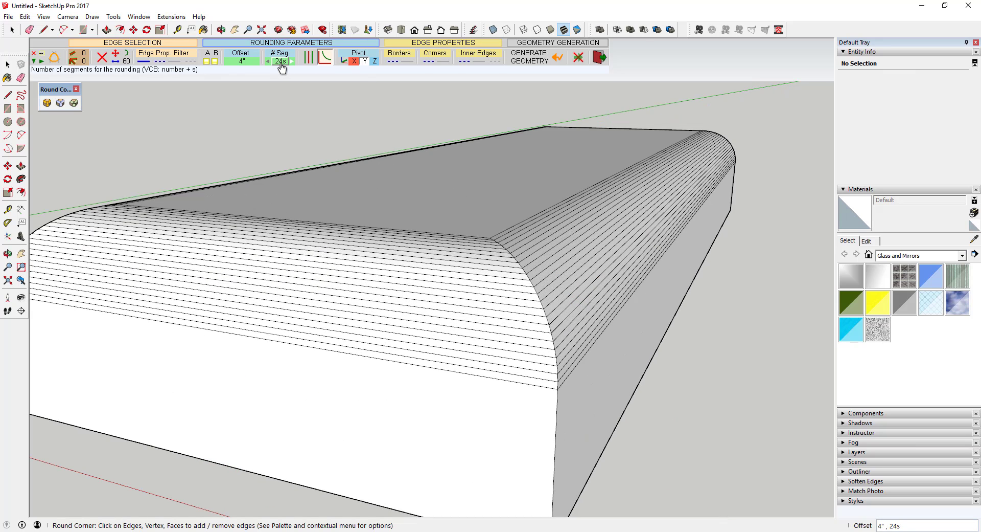
- Undo the rounding and regenerate it, then turn toward the rounded corner
key("ctrl+z")
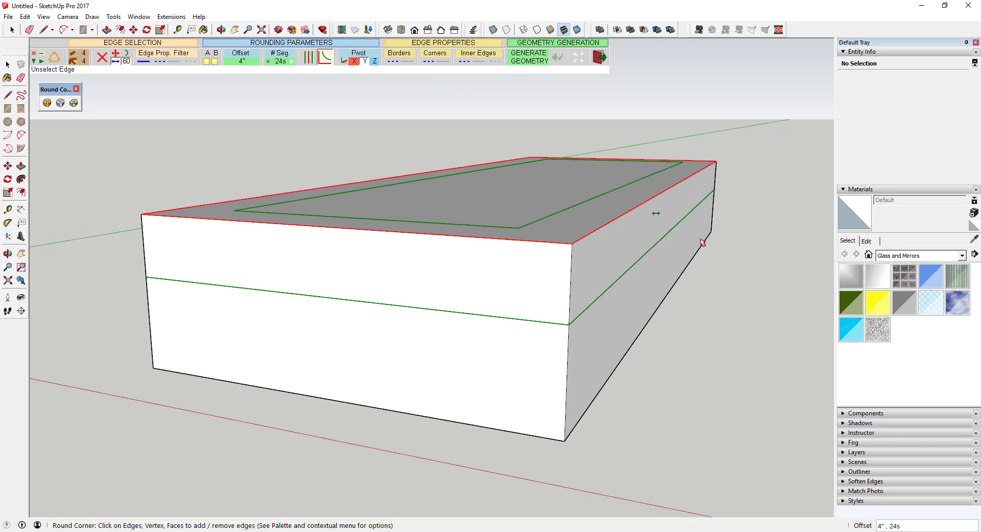
key("Return")
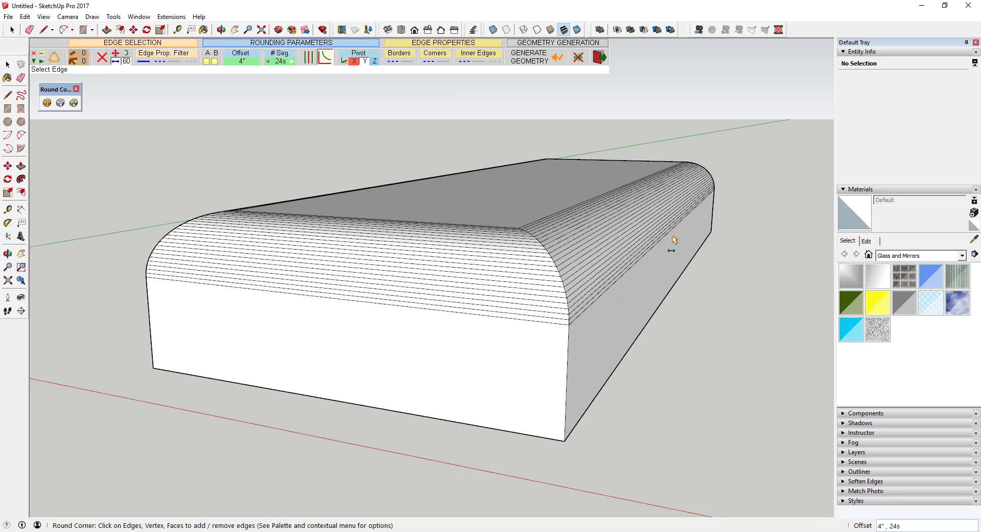
middle_click_drag(673, 240, 596, 247)
scroll(482, 247, "up", 4)
- Soften the edges on the rounded corner with a Ctrl-drag of the Eraser
key("e")
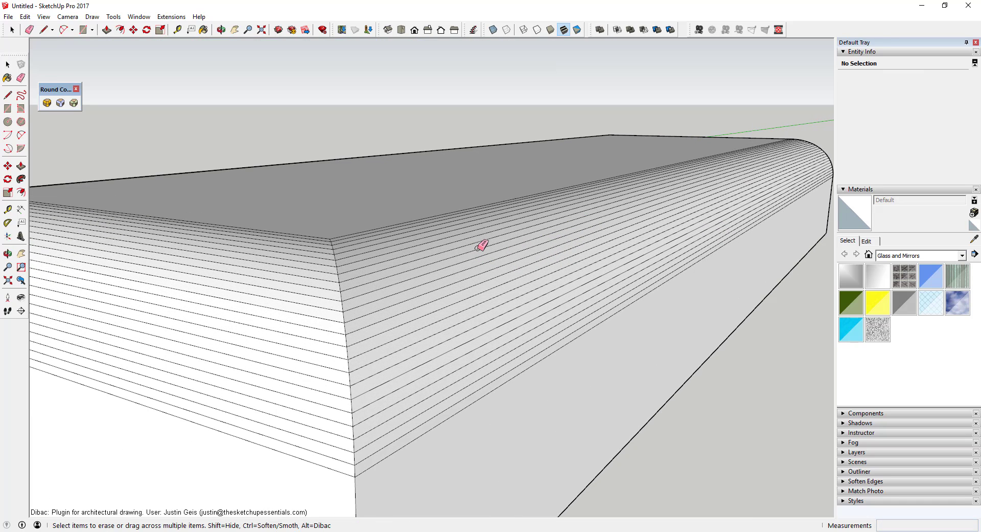
mouse_move(477, 248)
left_mouse_down()
mouse_move(508, 361)
mouse_move(521, 291)
mouse_move(466, 311)
left_mouse_up()
key("o")
key("space")
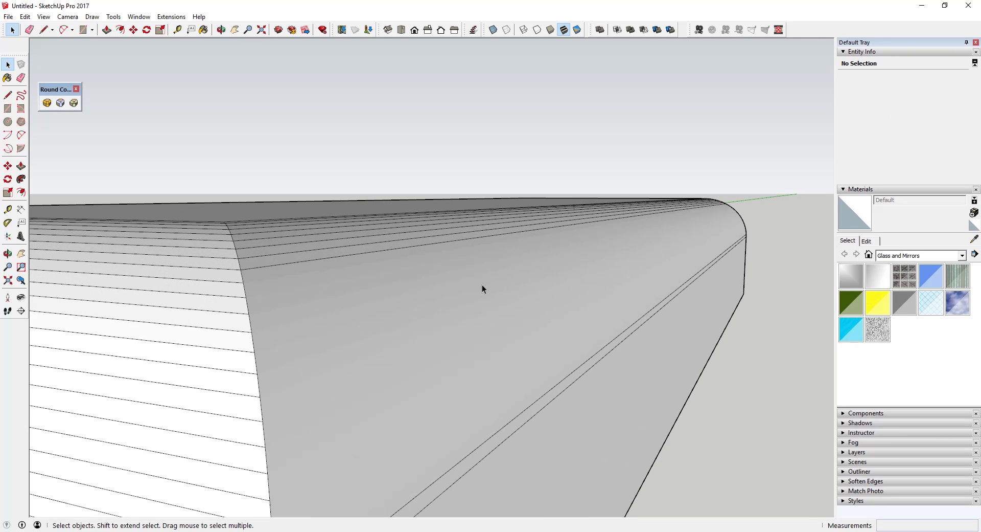
- Select the successive strips of the rounded face down the corner
left_click(482, 288)
left_click(480, 311)
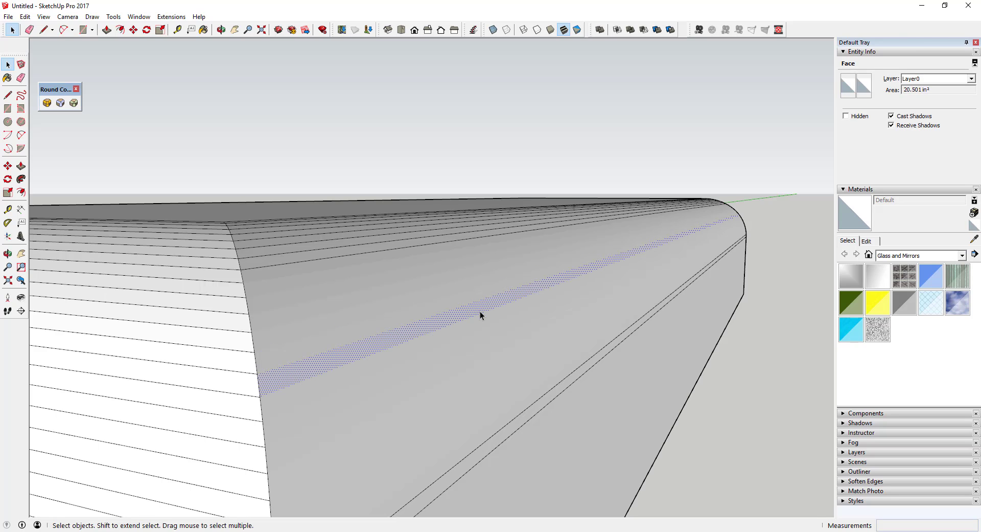
left_click(480, 323)
left_click(483, 335)
left_click(483, 348)
scroll(476, 323, "down", 4)
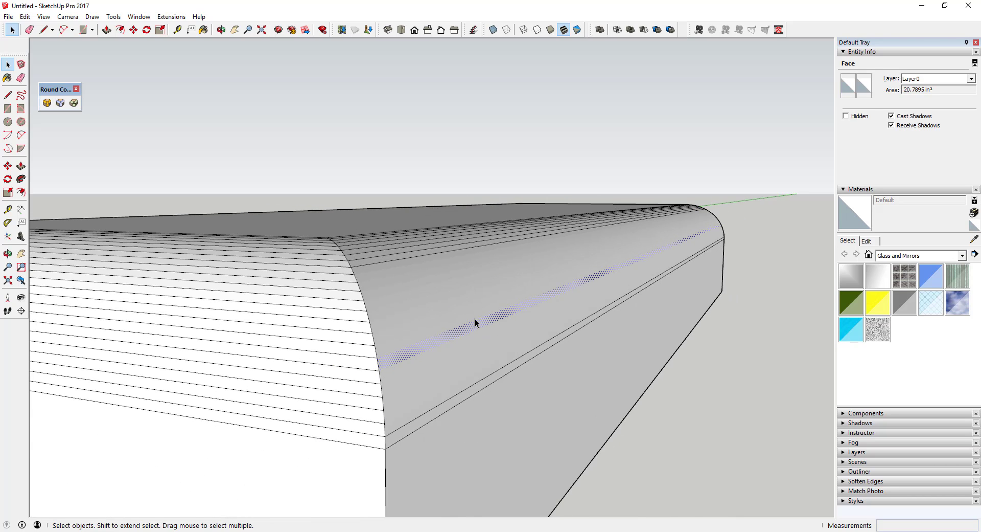
scroll(456, 344, "up", 2)
left_click(456, 363)
left_click(456, 382)
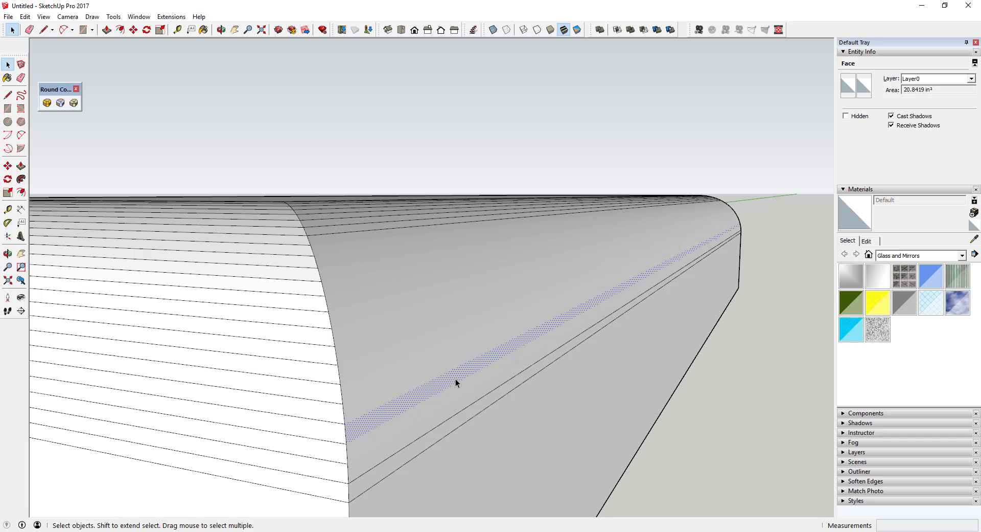
- Show Hidden Geometry and unhide three edges along the rounded top in Entity Info
left_click(25, 17)
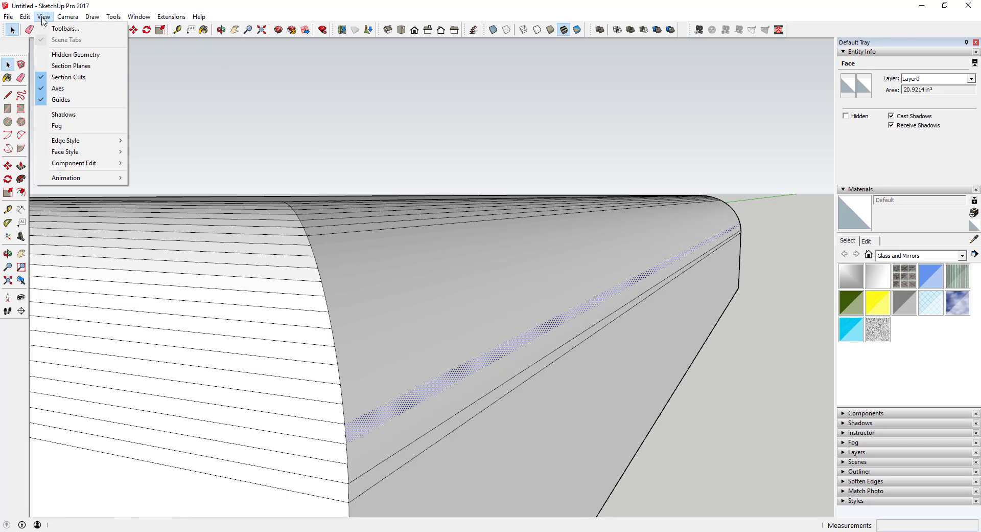
left_click(69, 62)
scroll(364, 315, "up", 5)
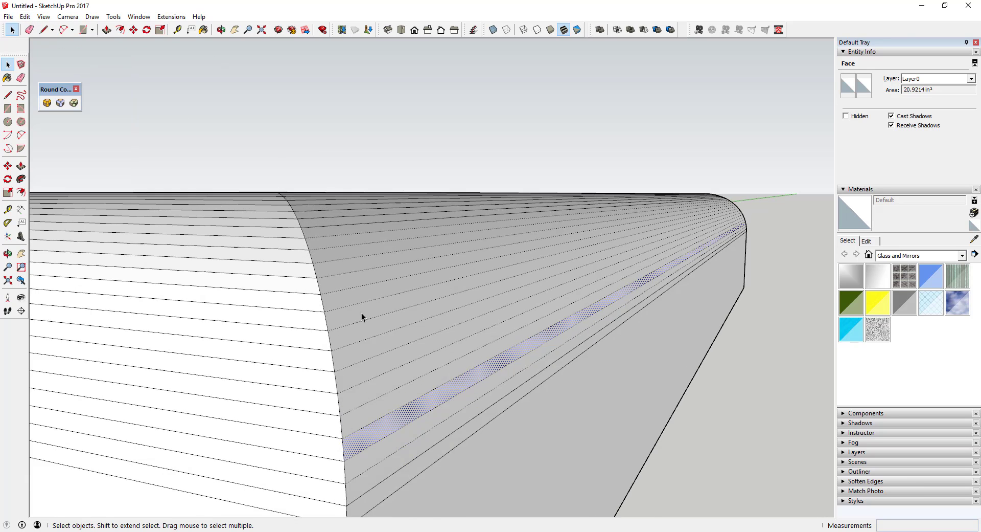
left_click(357, 326)
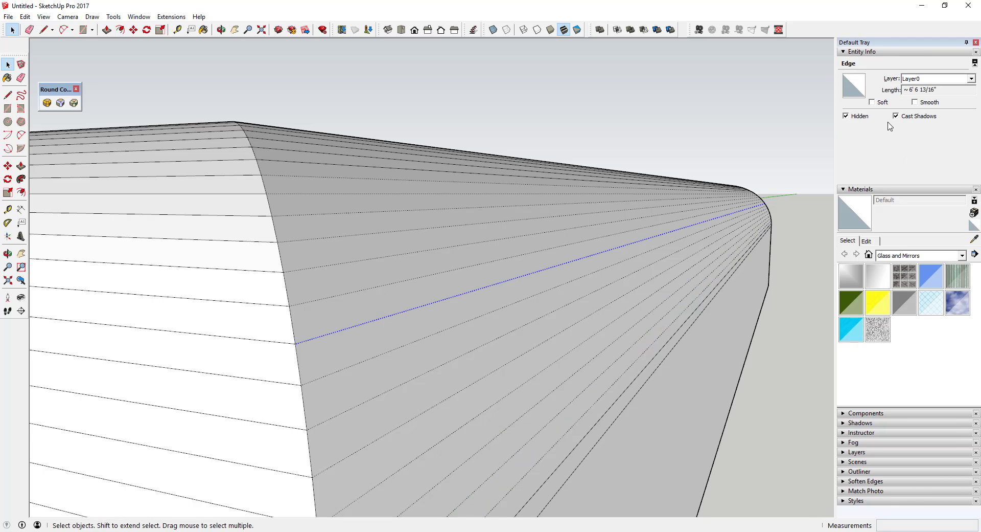
left_click(855, 116)
left_click(514, 305)
left_click(513, 330, "shift")
left_click(520, 356, "shift")
left_click(860, 117)
left_click(795, 191)
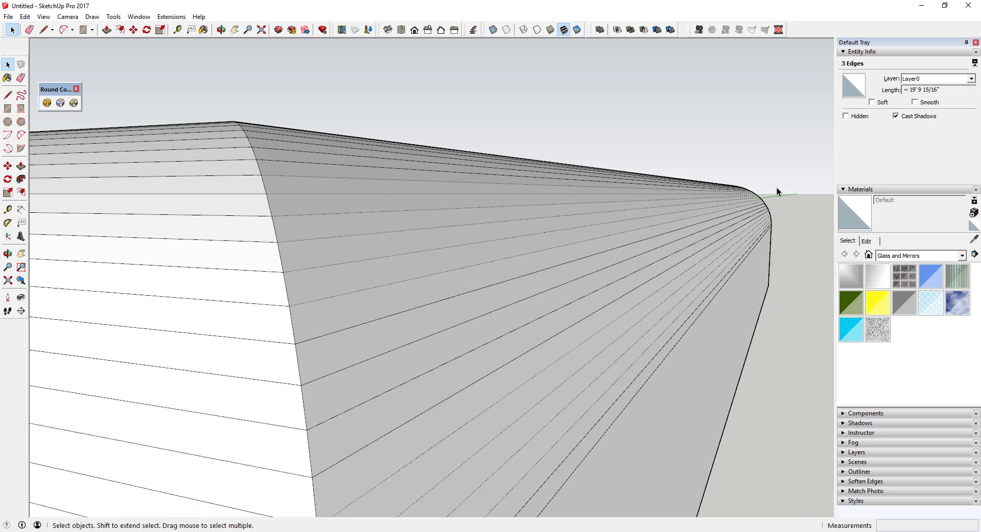
scroll(773, 194, "down", 5)
- Bring the plain box into view and activate Round Corner
middle_click_drag(588, 194, 550, 208)
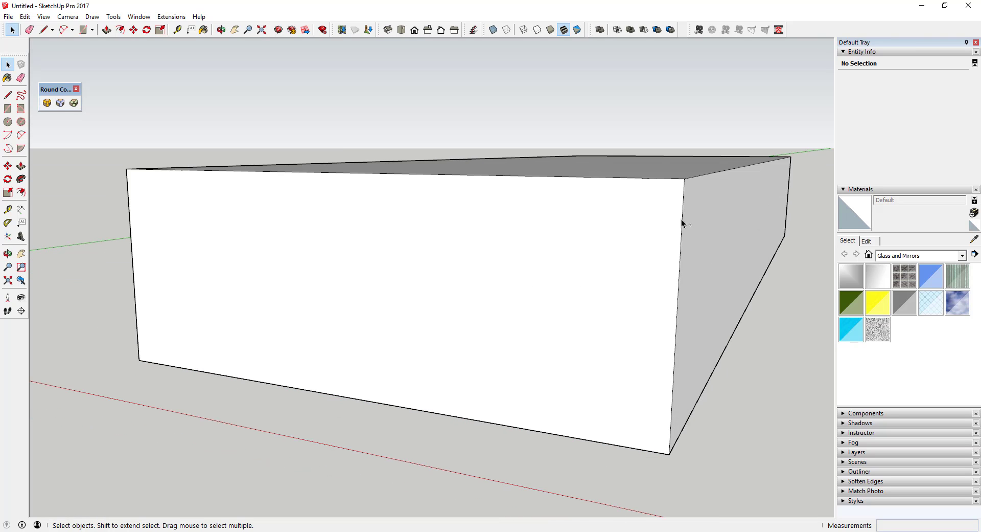
middle_click_drag(682, 219, 647, 200)
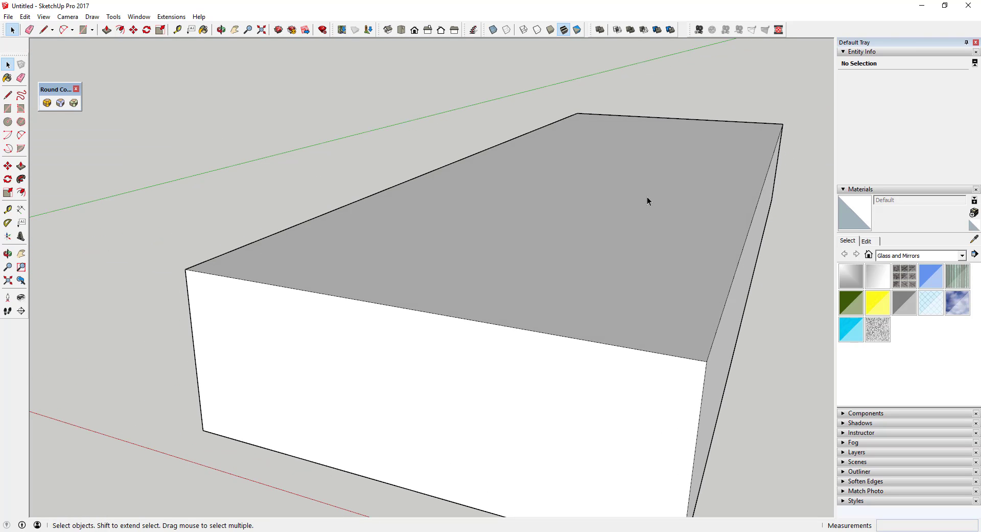
left_click(46, 103)
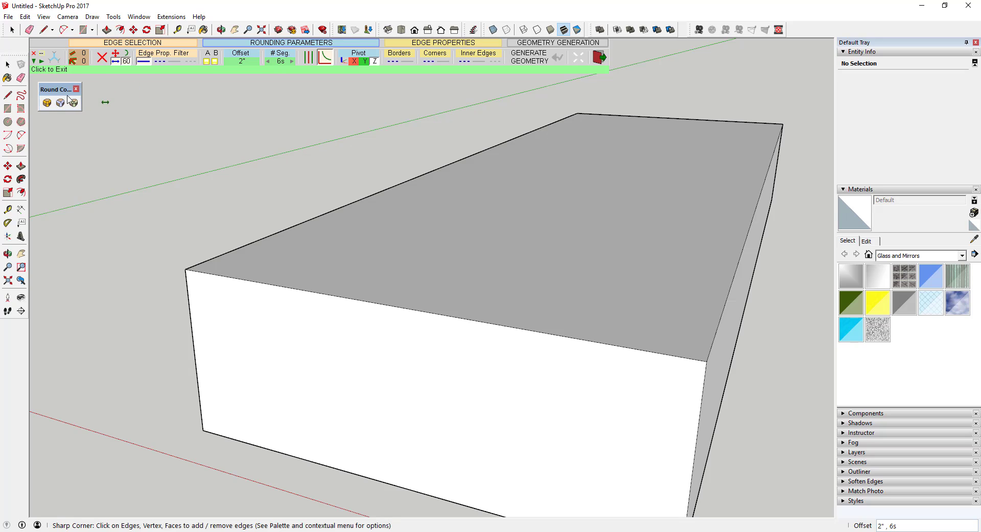
scroll(213, 98, "down", 4)
scroll(493, 164, "up", 4)
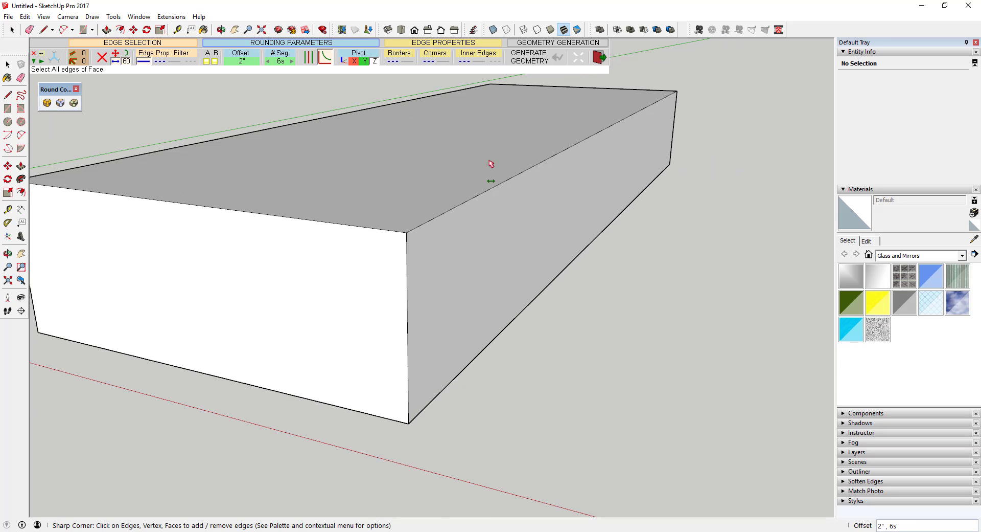
scroll(595, 198, "down", 1)
scroll(460, 136, "up", 3)
scroll(473, 153, "down", 4)
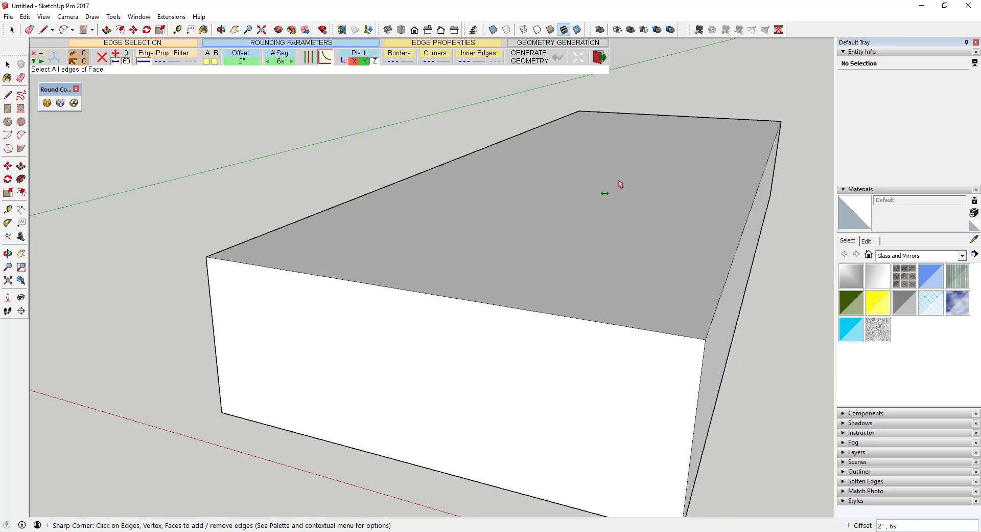
scroll(764, 244, "up", 3)
middle_click_drag(764, 244, 703, 154)
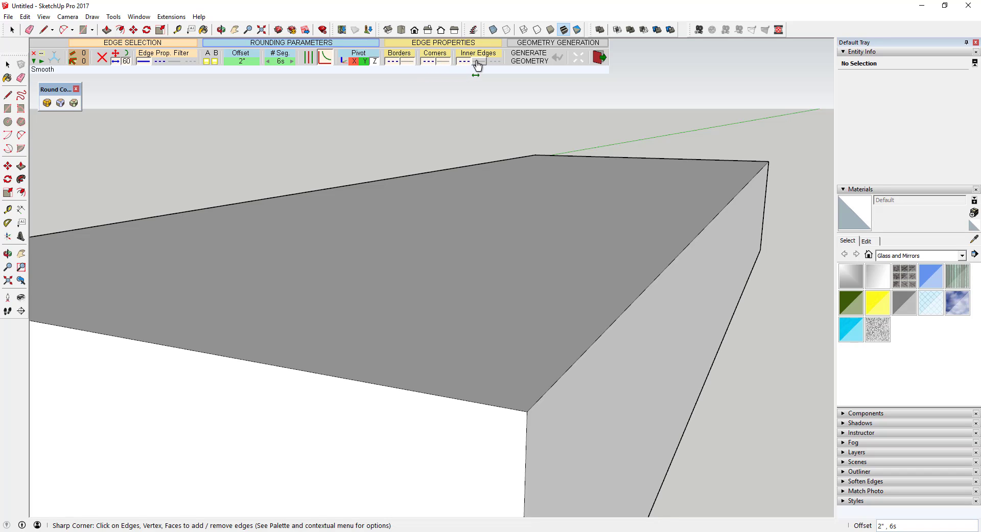
- Round the top face's four edges at 2" offset with 6 segments
left_click(552, 243)
scroll(552, 244, "down", 3)
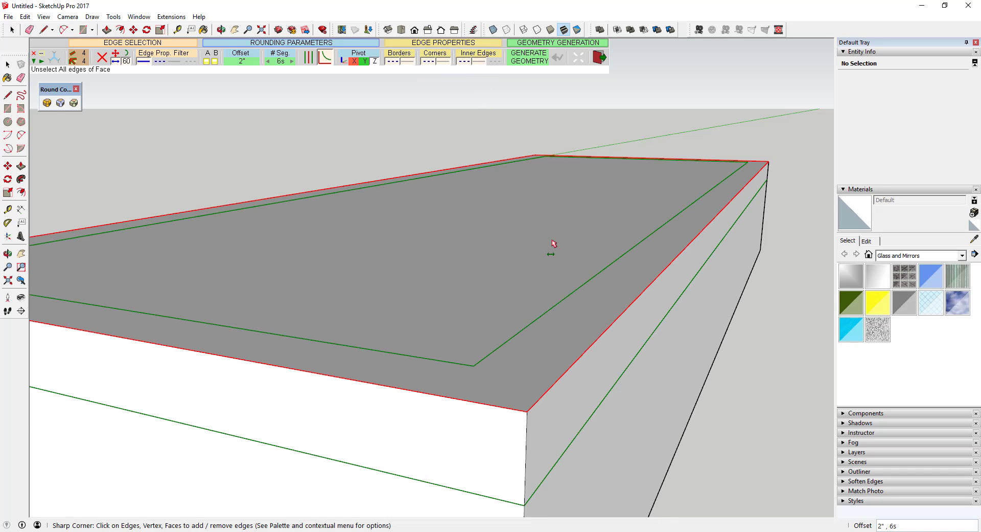
left_click(773, 321)
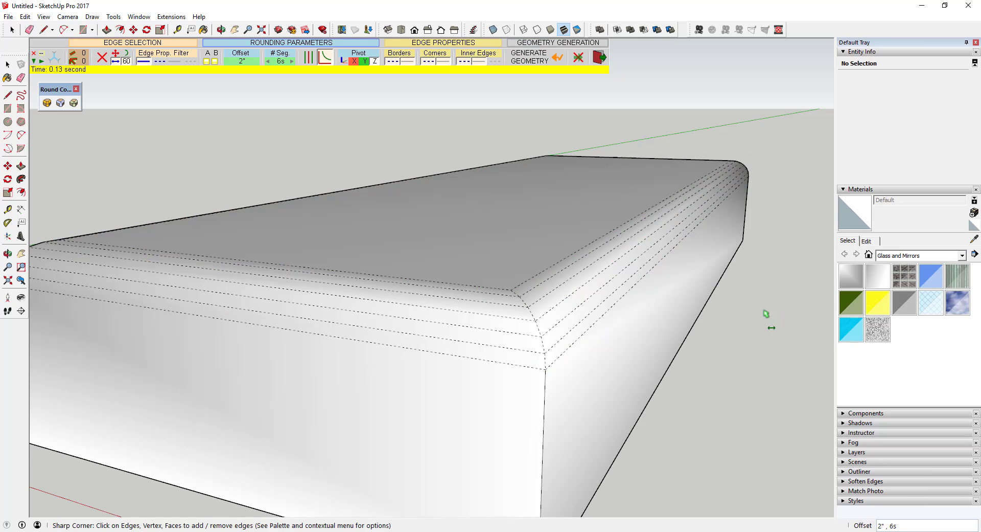
middle_click_drag(642, 298, 645, 264)
scroll(614, 280, "up", 2)
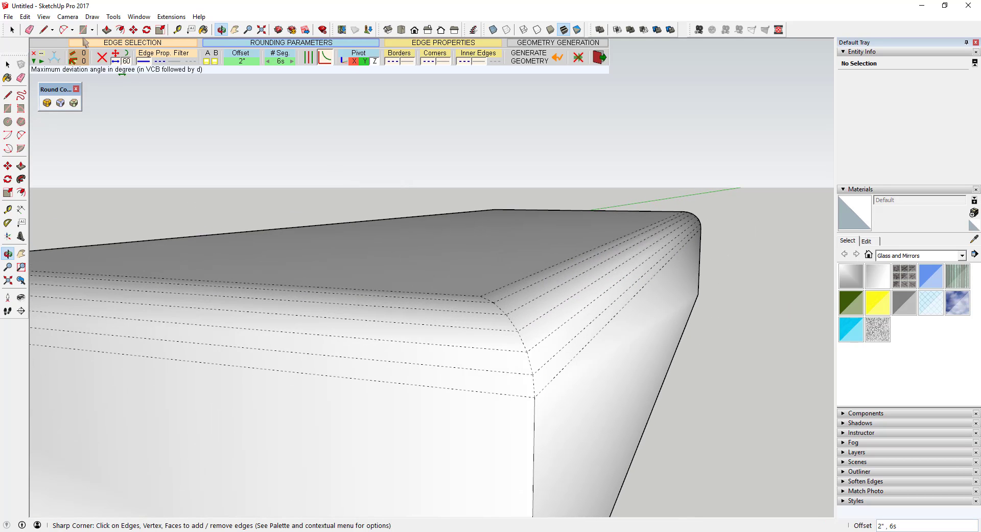
- Turn off Hidden Geometry and view the box from the front
left_click(46, 19)
left_click(72, 54)
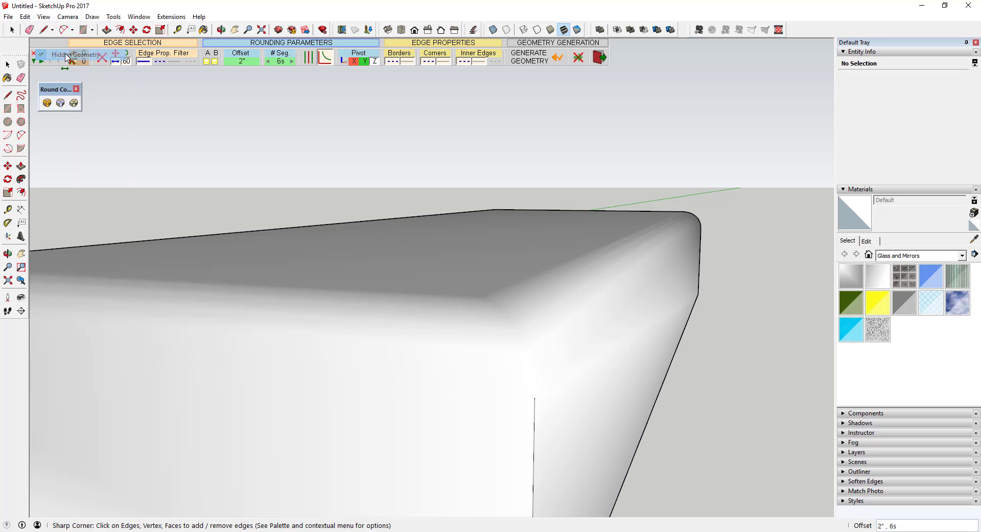
middle_click_drag(727, 247, 678, 244)
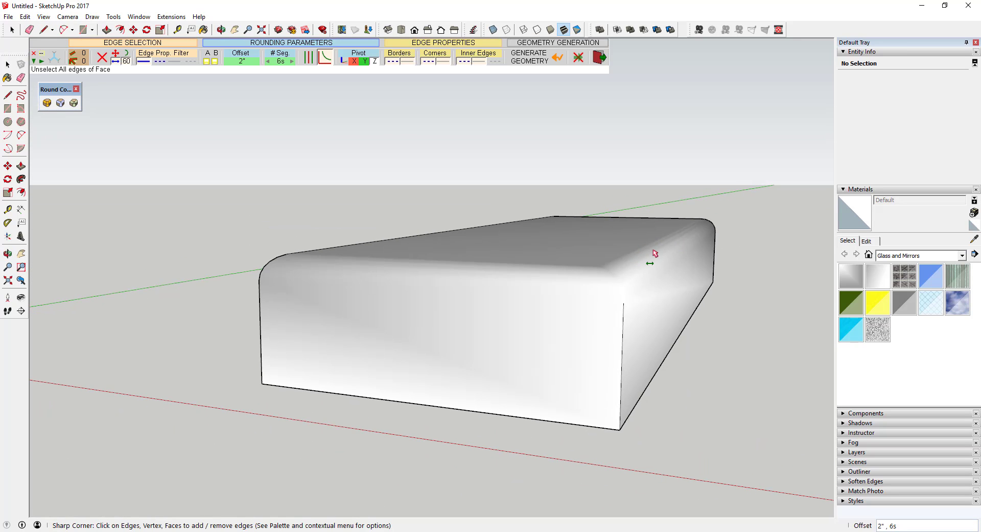
scroll(654, 279, "down", 3)
- Show Hidden Geometry to inspect the rounded corner, then hide it again
scroll(650, 288, "up", 3)
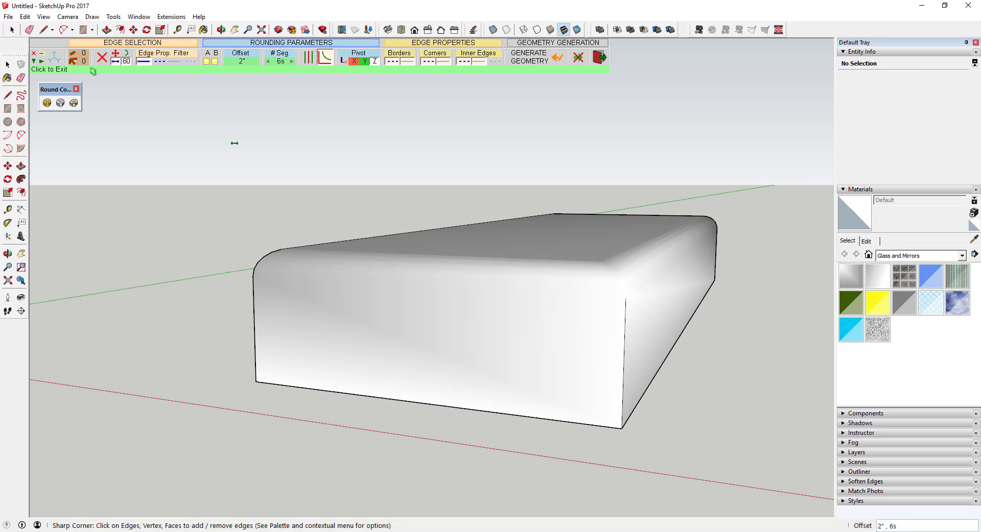
left_click(41, 17)
left_click(64, 55)
scroll(712, 271, "up", 3)
middle_click_drag(574, 256, 463, 258)
scroll(596, 252, "up", 3)
middle_click_drag(596, 252, 381, 142)
left_click(45, 18)
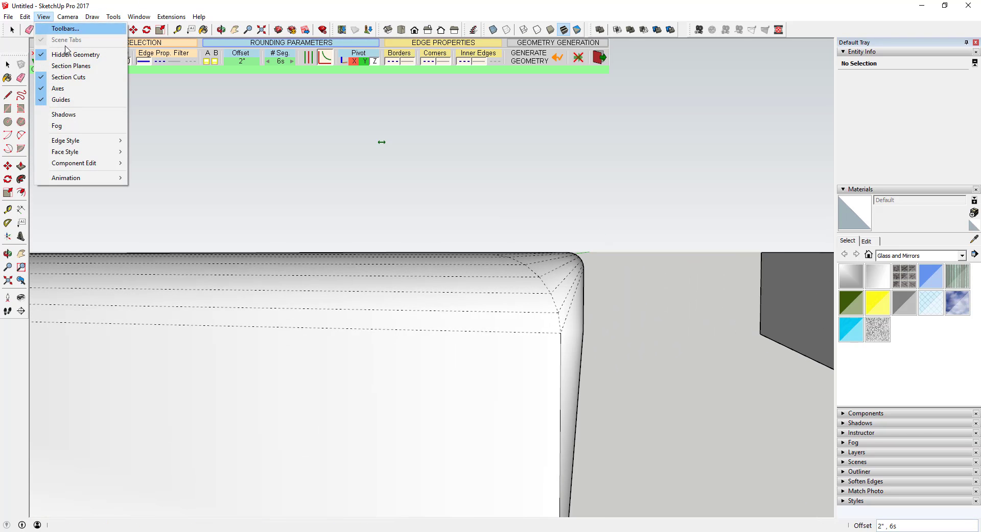
left_click(61, 51)
middle_click_drag(572, 263, 564, 257)
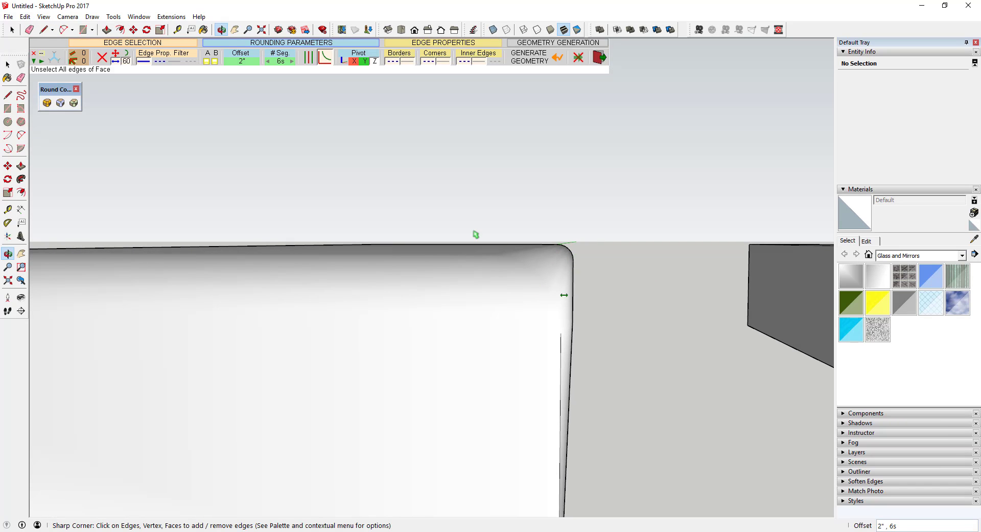
middle_click_drag(696, 329, 558, 295)
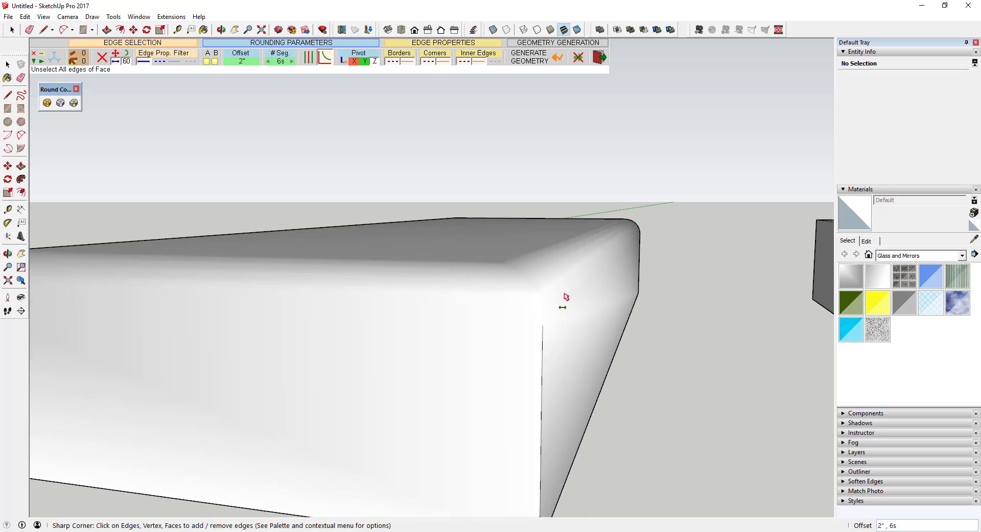
scroll(536, 254, "down", 3)
- Round the box's four top edges and view it beside the plain box
left_click(636, 299)
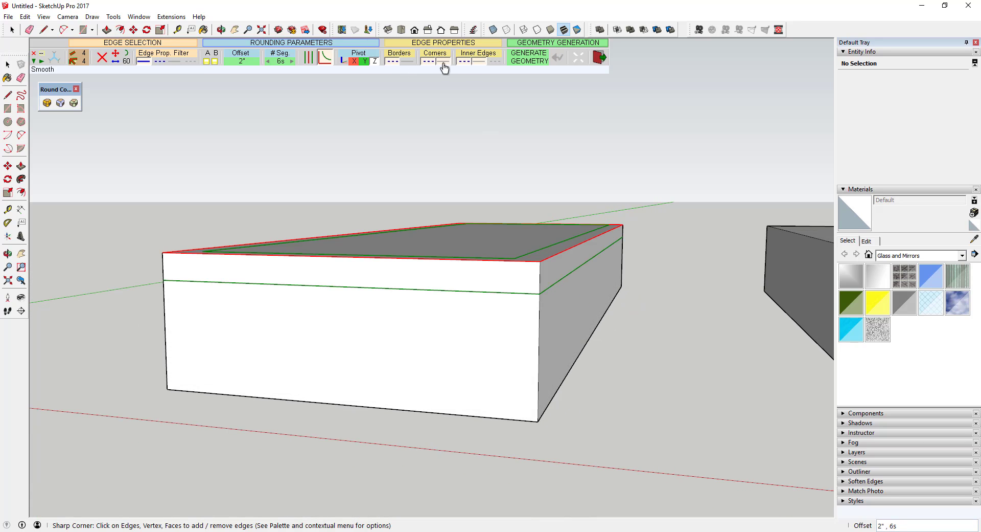
left_click(649, 266)
scroll(554, 266, "up", 3)
mouse_move(548, 264)
middle_mouse_down()
mouse_move(585, 247)
mouse_move(526, 247)
mouse_move(553, 269)
middle_mouse_up()
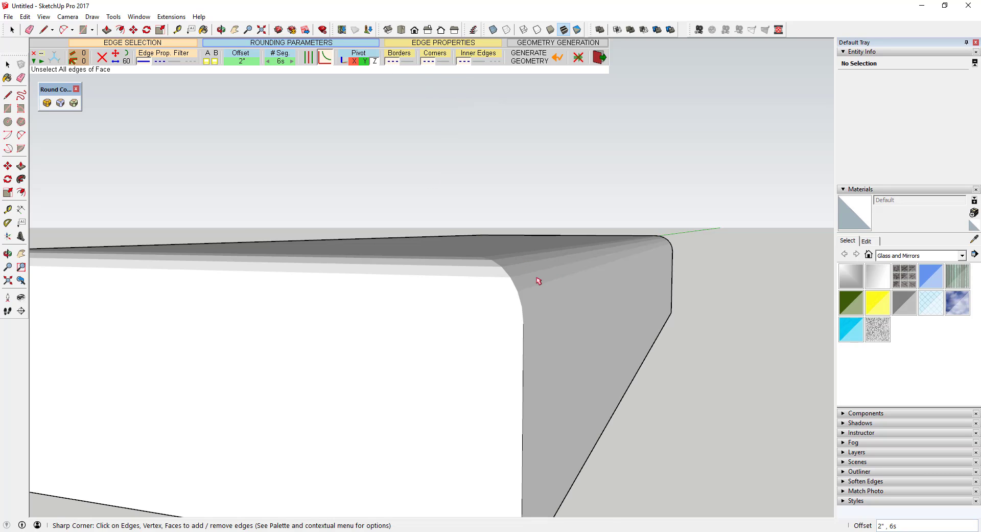
middle_click_drag(539, 281, 517, 274)
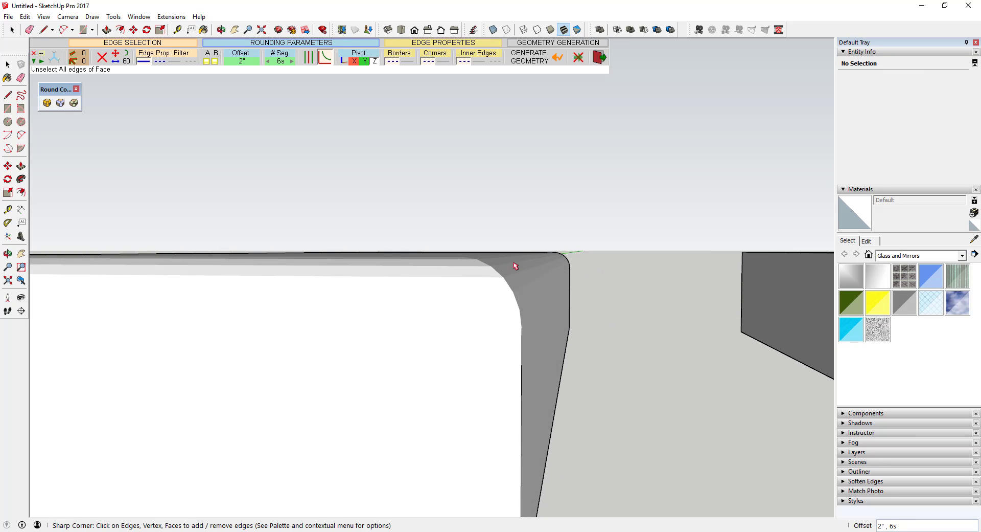
scroll(587, 274, "down", 5)
middle_click_drag(587, 274, 517, 310)
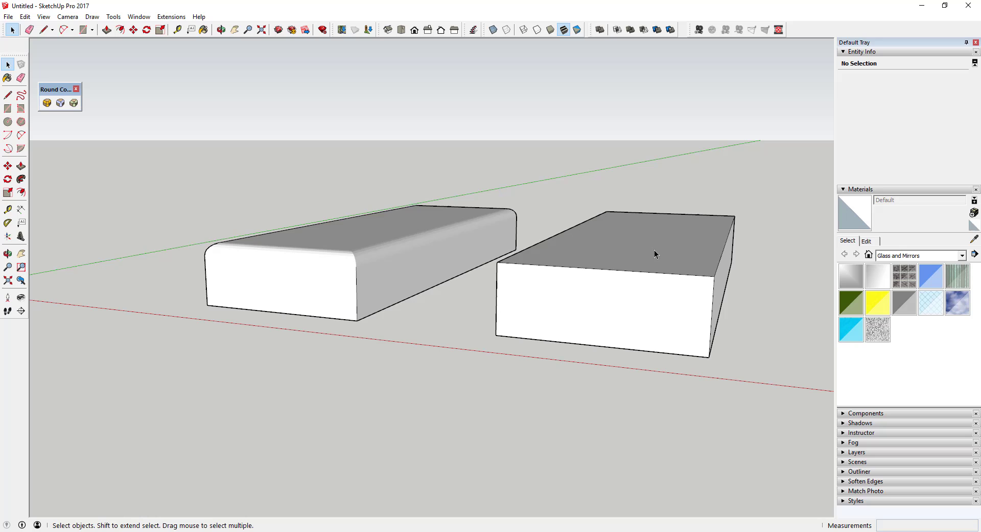
left_click(592, 264)
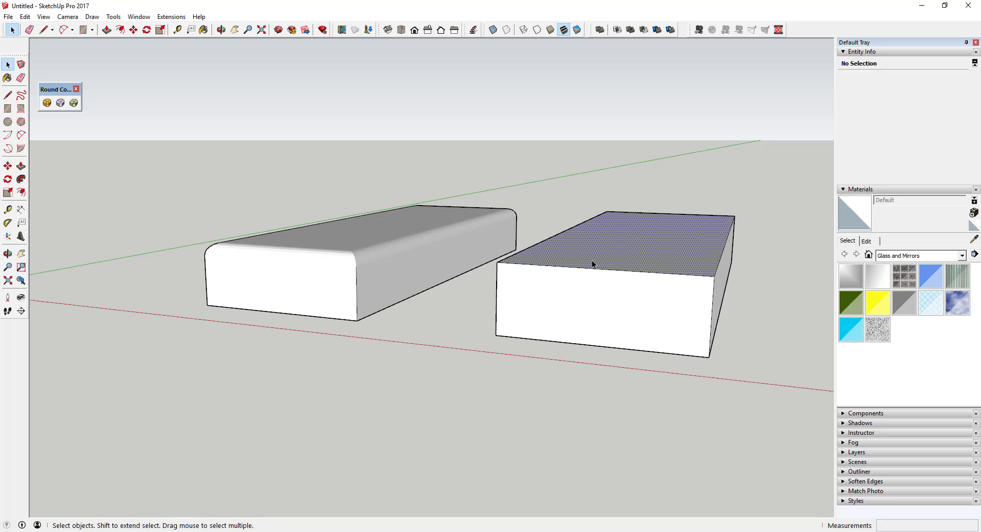
- Round the middle box's top edges with sharp corners at a 4" offset
left_click(61, 102)
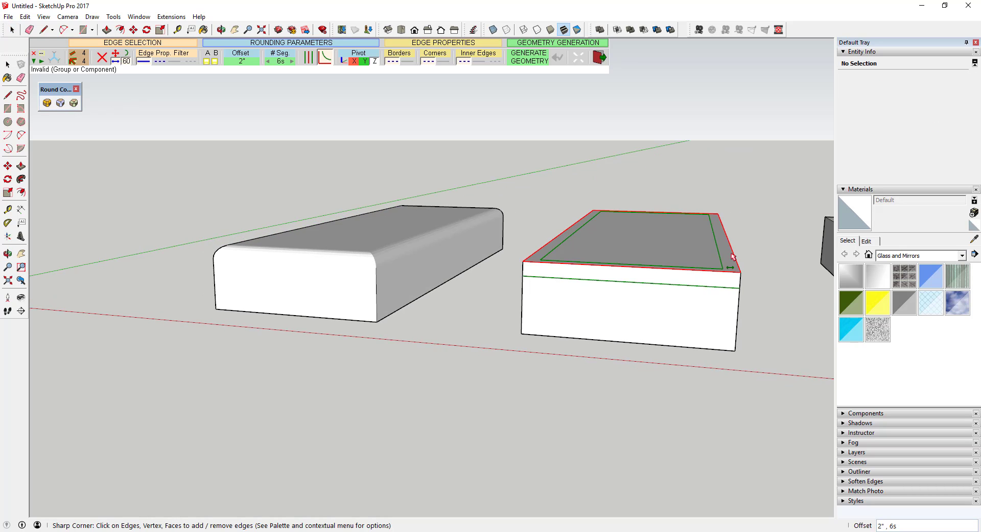
scroll(639, 267, "up", 4)
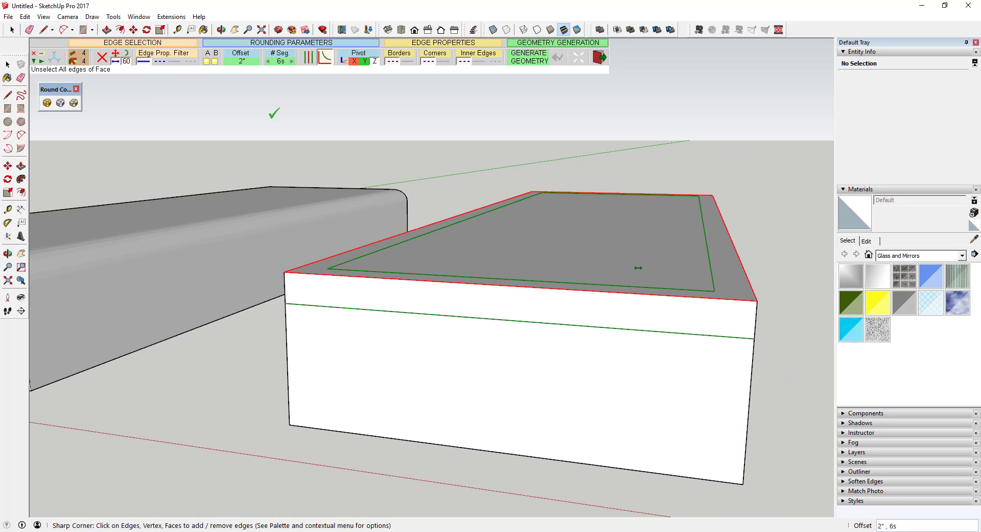
left_click(242, 61)
type("4")
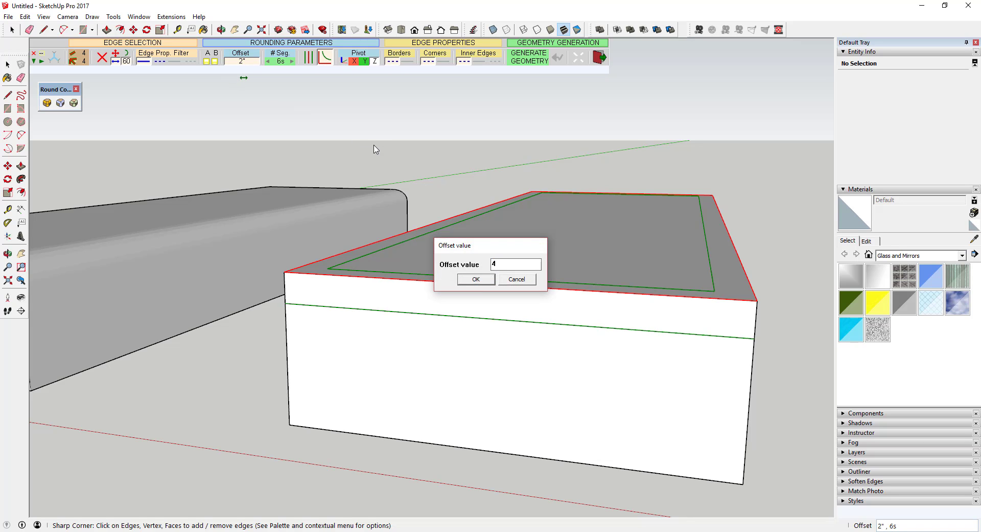
key("Return")
left_click(794, 267)
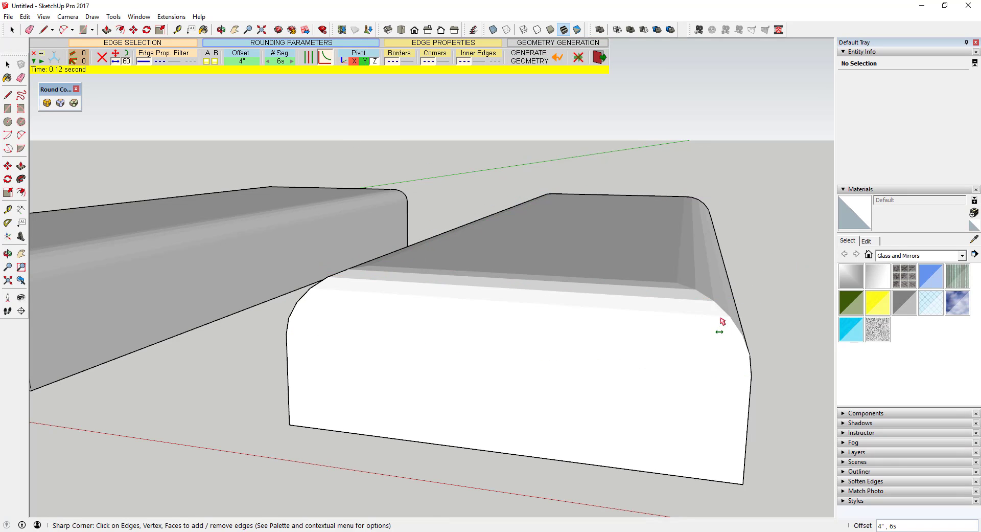
- Orbit around the middle box to inspect the 4" rounded corners
key("o")
left_click_drag(722, 324, 702, 290)
middle_click_drag(702, 290, 761, 295)
scroll(368, 313, "down", 4)
middle_click_drag(370, 313, 583, 313)
scroll(357, 318, "up", 3)
middle_click_drag(348, 322, 248, 357)
scroll(248, 357, "down", 5)
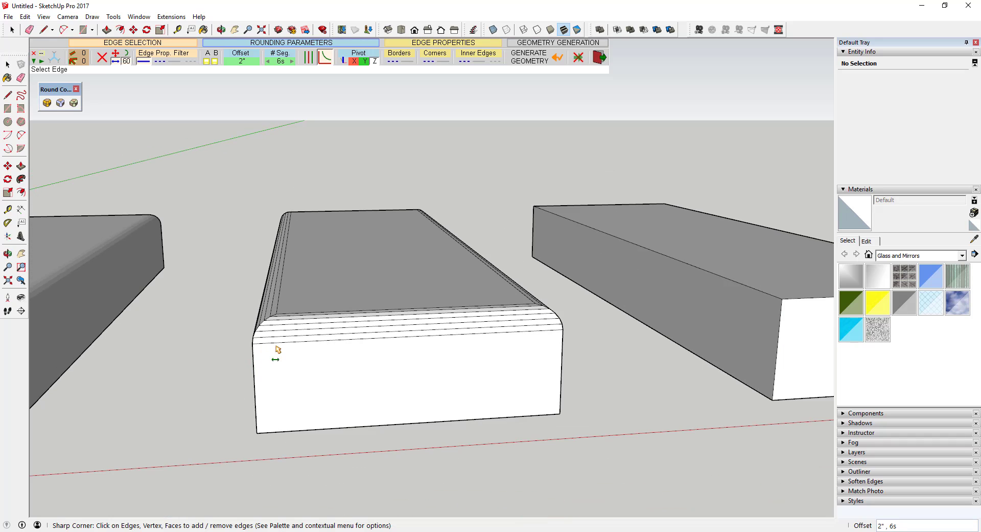
- Mark the top and front faces' edges and generate the rounding again
left_click(305, 364)
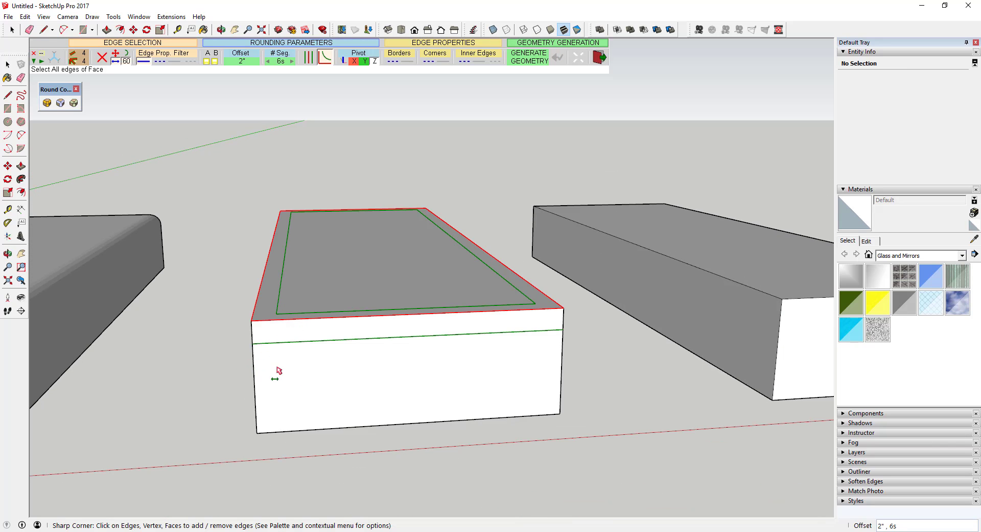
left_click(278, 370)
middle_click_drag(276, 368, 233, 342)
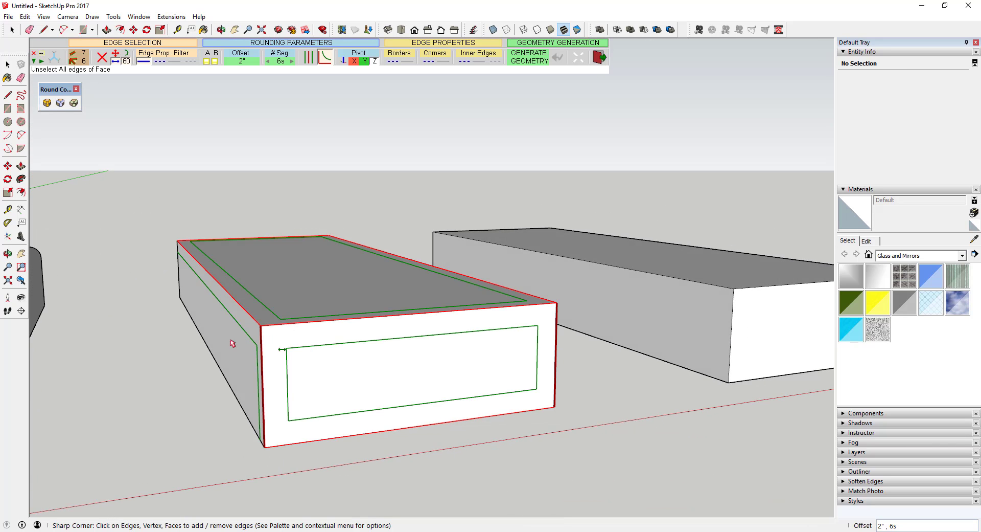
left_click(187, 386)
scroll(276, 340, "up", 4)
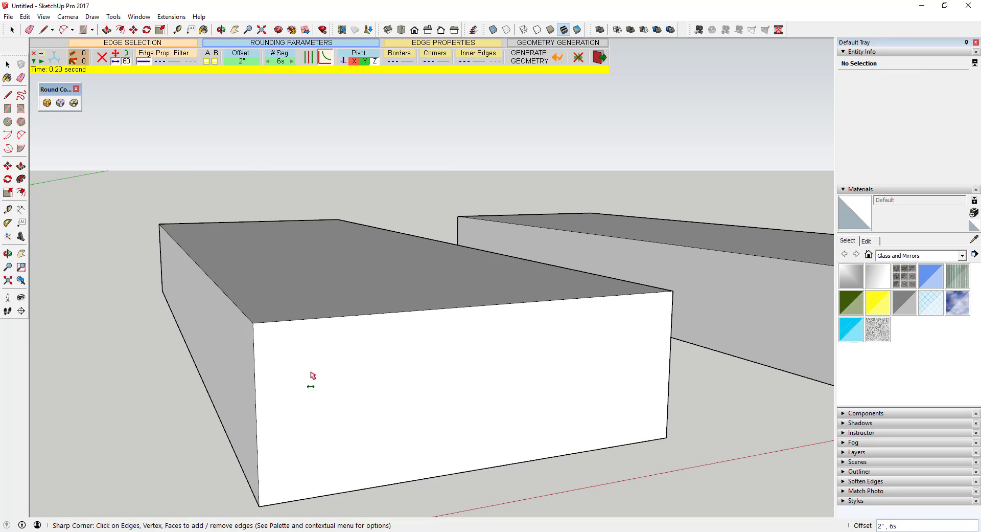
- Undo, then reselect only the top face's four edges and round them
key("ctrl+z")
left_click(300, 293)
left_click(329, 293)
left_click(322, 388)
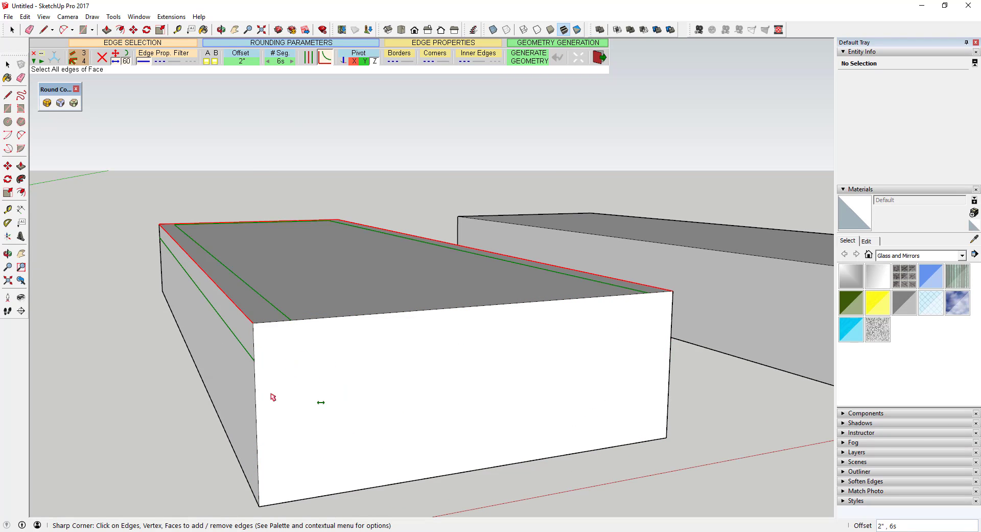
left_click(292, 286)
left_click(292, 285)
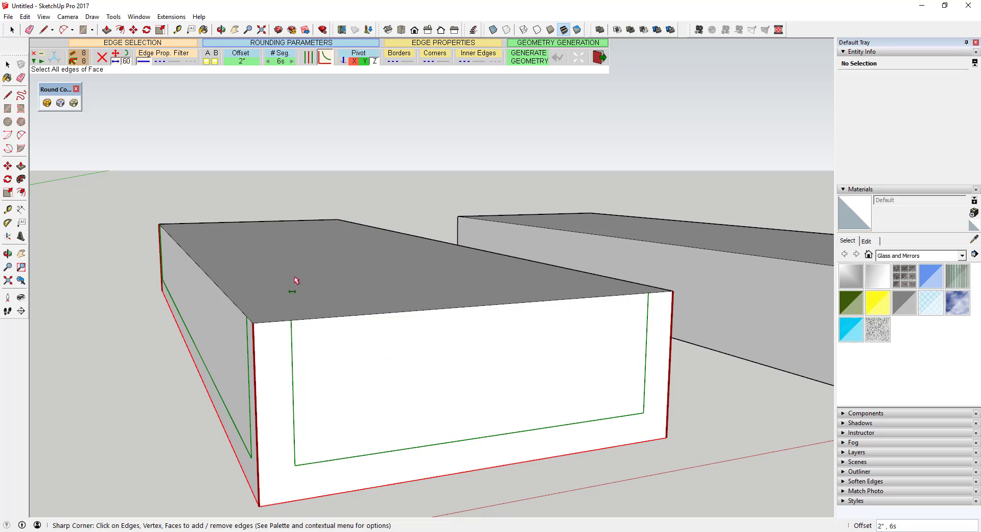
left_click(295, 281)
left_click(296, 278)
left_click(295, 278)
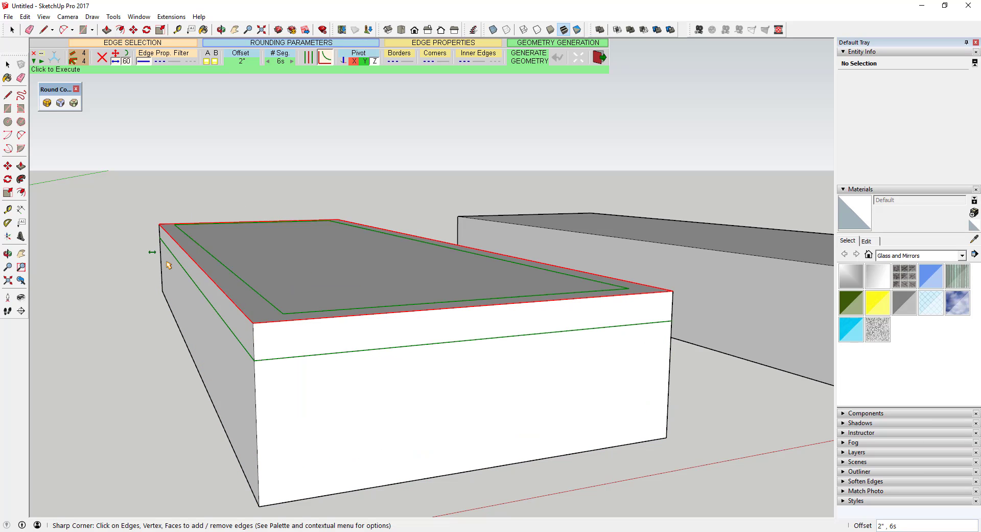
left_click(200, 424)
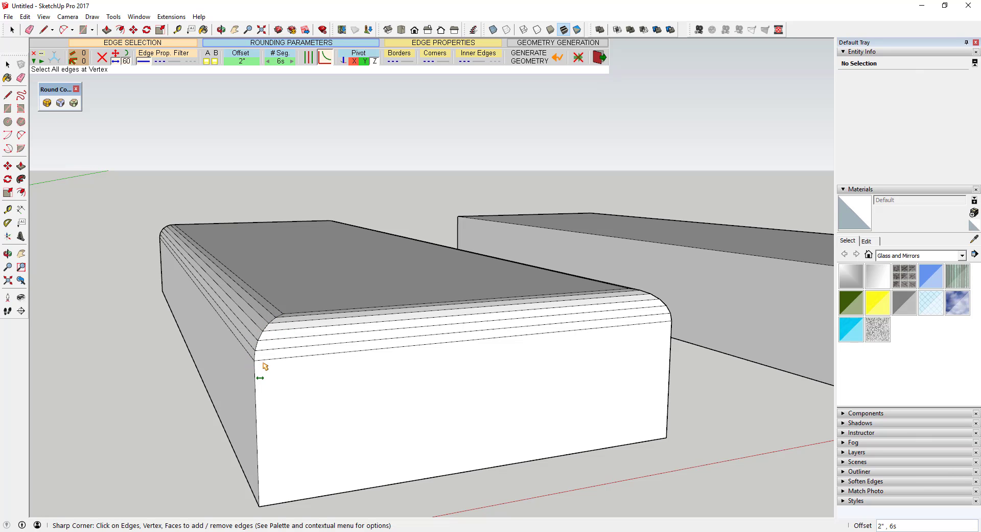
- Undo and round both the top and front face edges at 2", viewing from further back
key("ctrl+z")
left_click(295, 399)
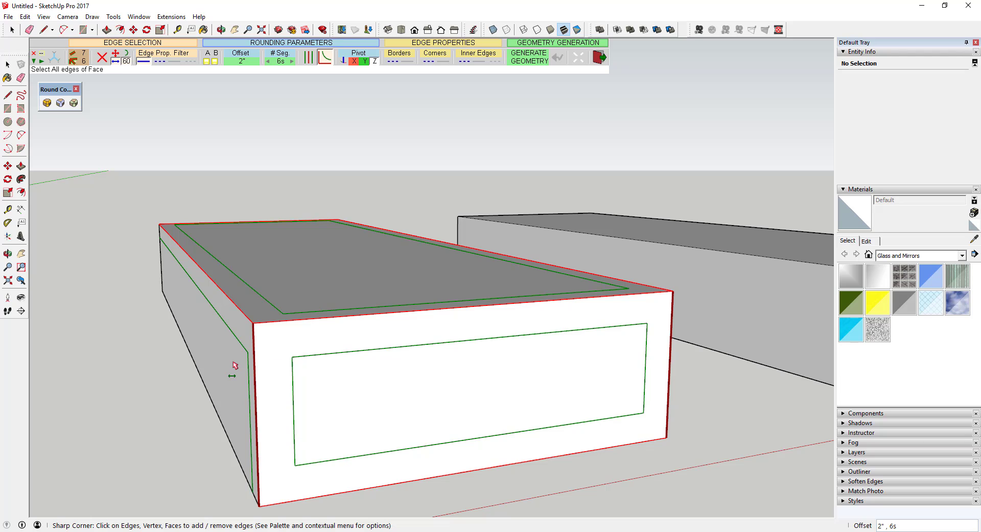
double_click(168, 383)
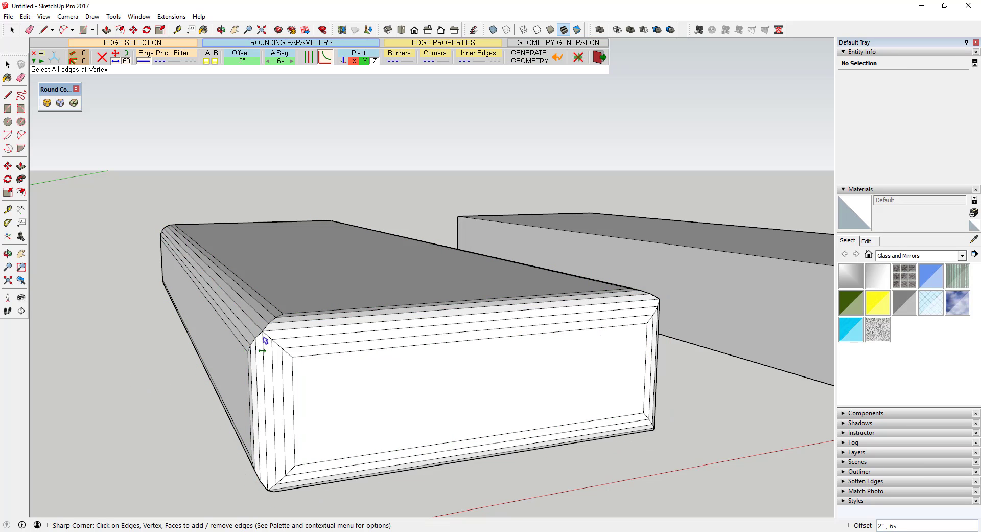
scroll(203, 270, "down", 3)
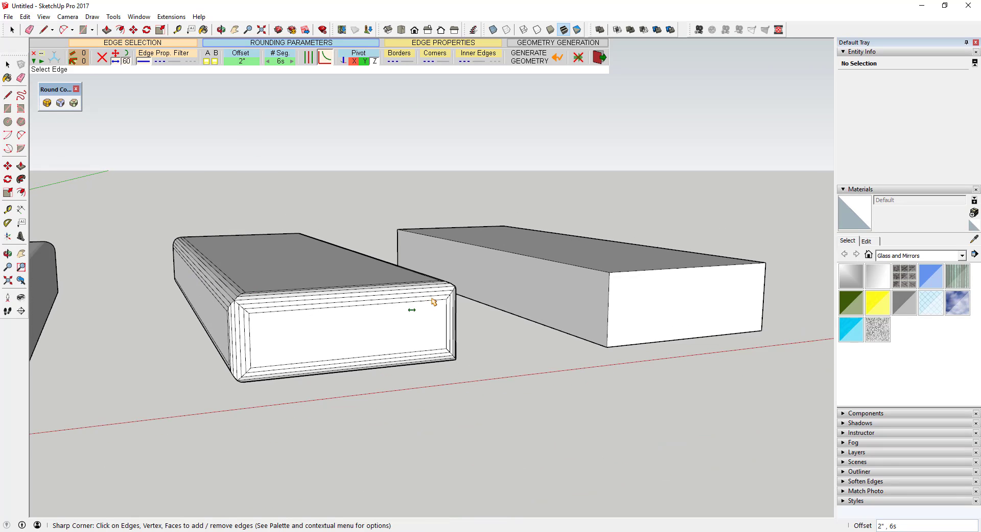
middle_click_drag(433, 302, 349, 290)
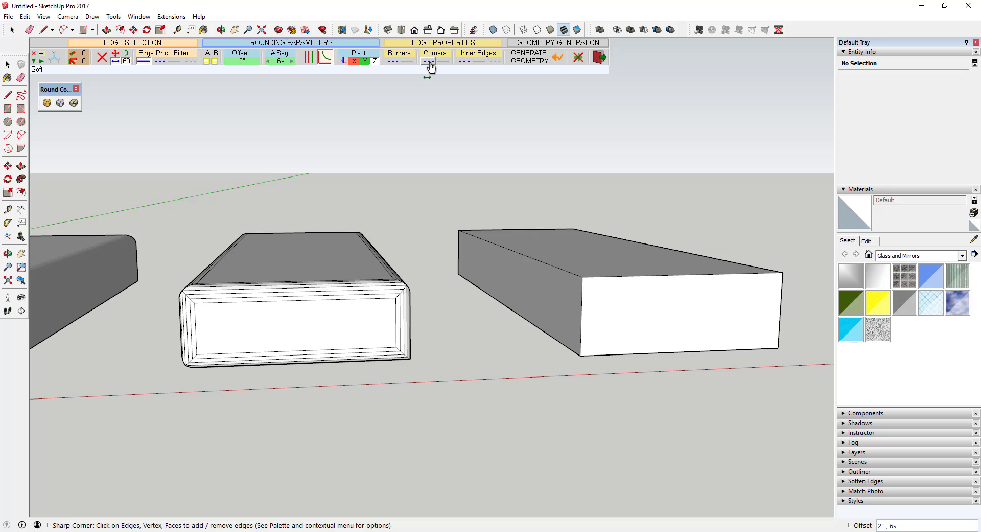
scroll(212, 217, "down", 5)
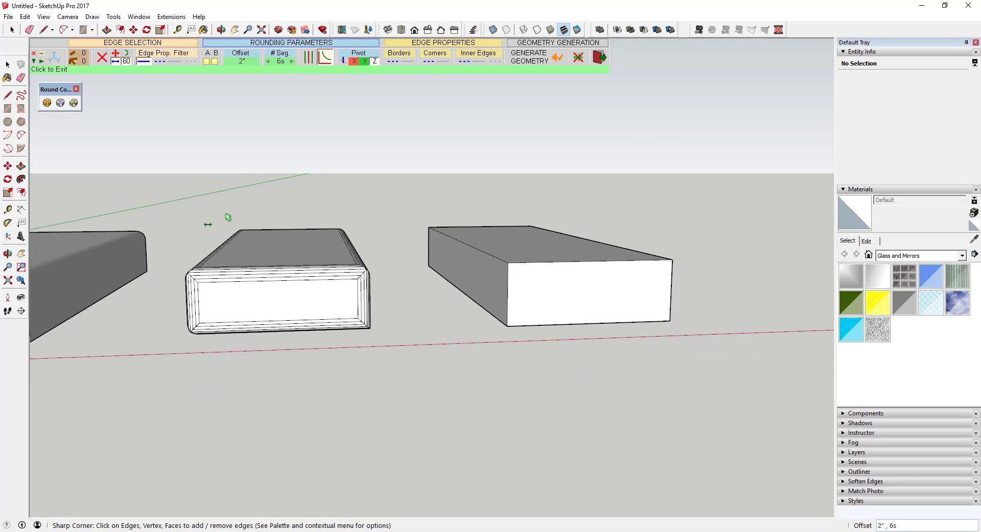
scroll(564, 253, "up", 3)
- Select the right box's top face and generate a 4" bevel on its top edges
key("space")
left_click(501, 250)
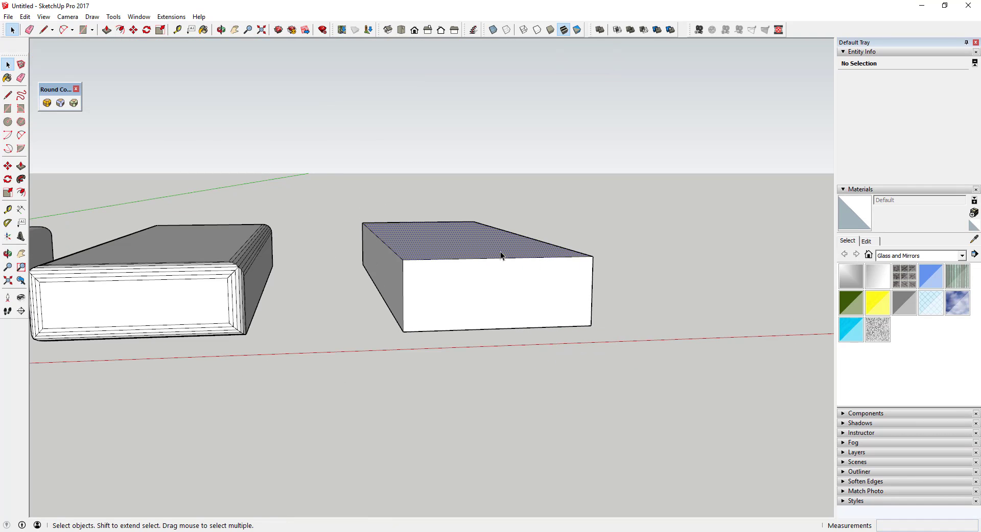
middle_click_drag(580, 272, 461, 280)
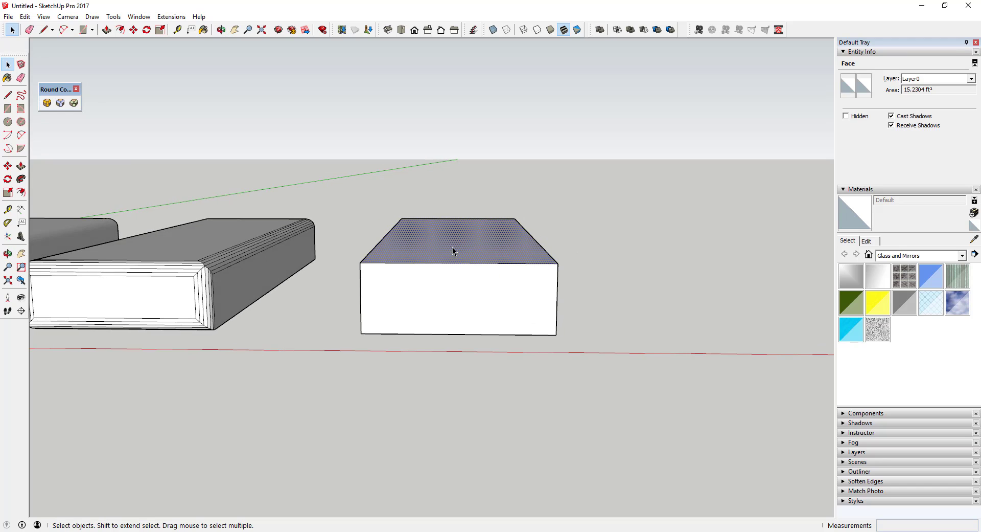
left_click(74, 103)
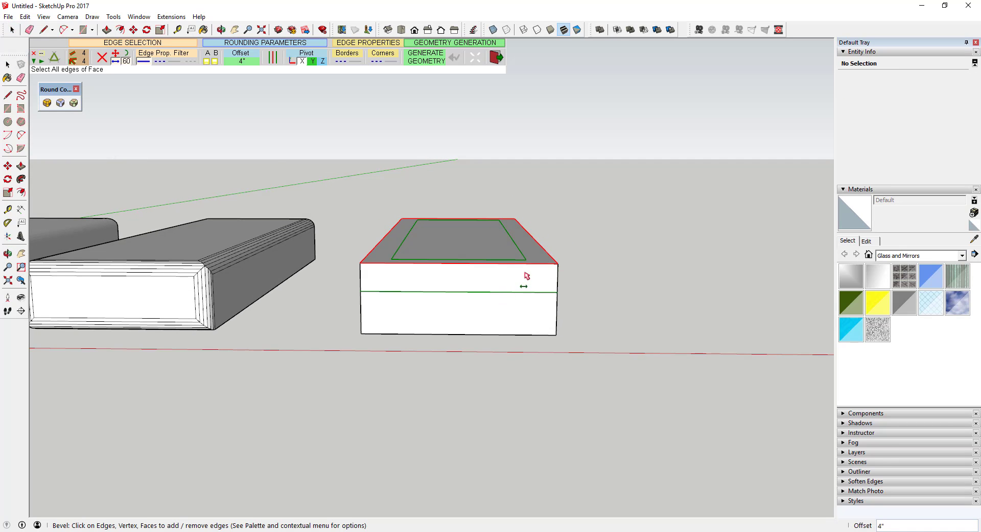
middle_click_drag(462, 258, 534, 240)
scroll(502, 245, "up", 4)
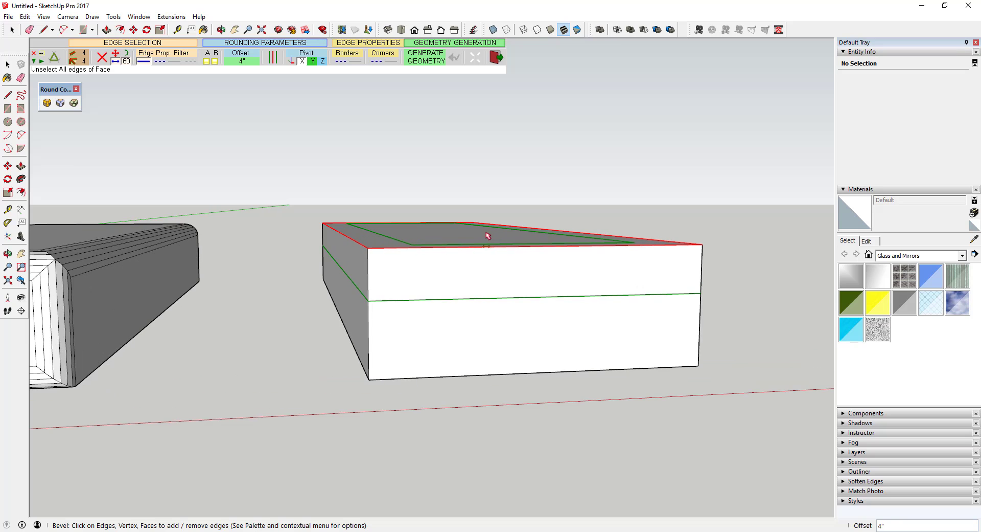
middle_click_drag(486, 233, 493, 252)
left_click(660, 246)
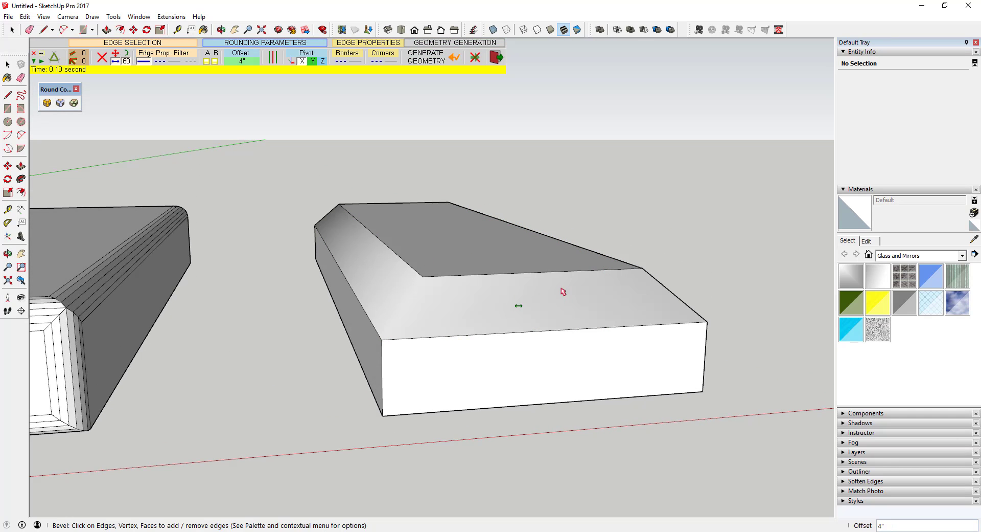
- Undo the bevel, reselect the top face's four edges, and generate the bevel again
middle_click_drag(559, 293, 552, 252)
key("ctrl+z")
left_click(455, 268)
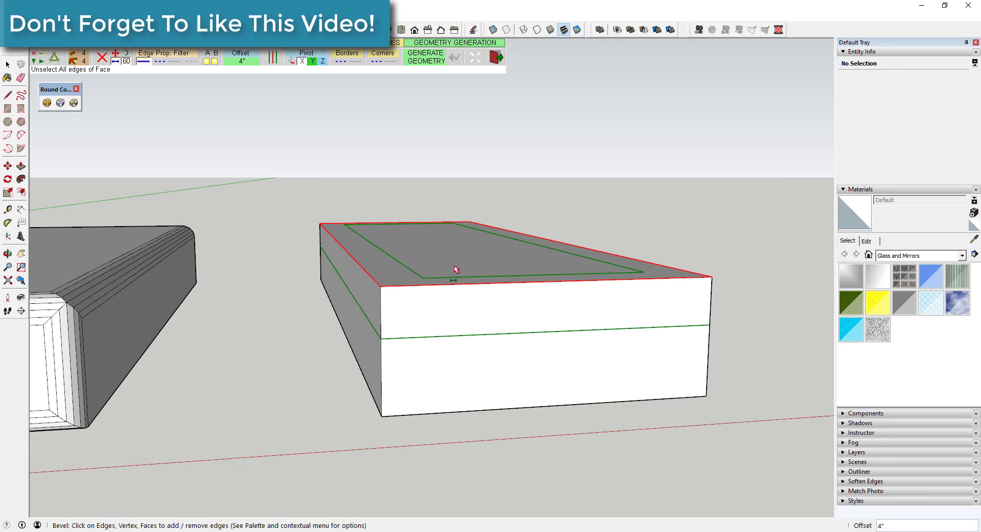
left_click(457, 269)
left_click(455, 271)
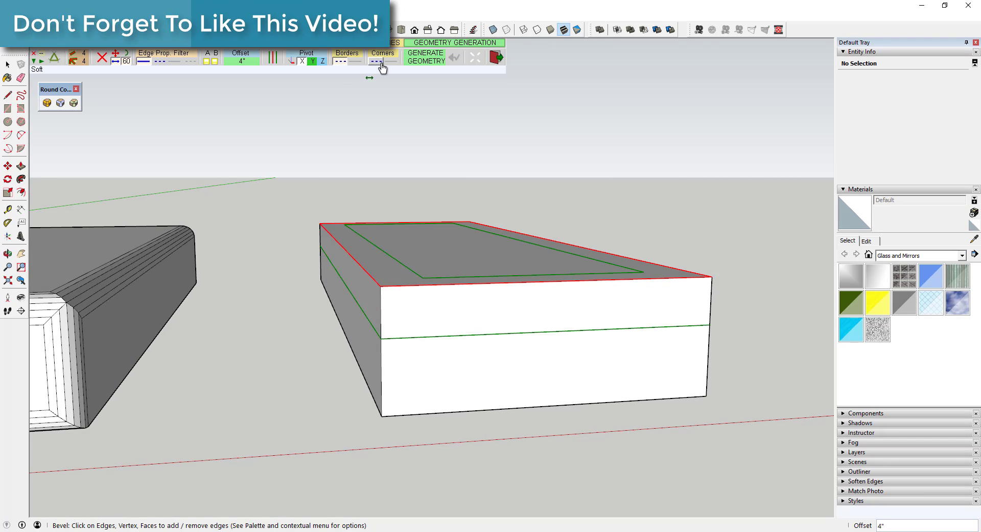
left_click(685, 238)
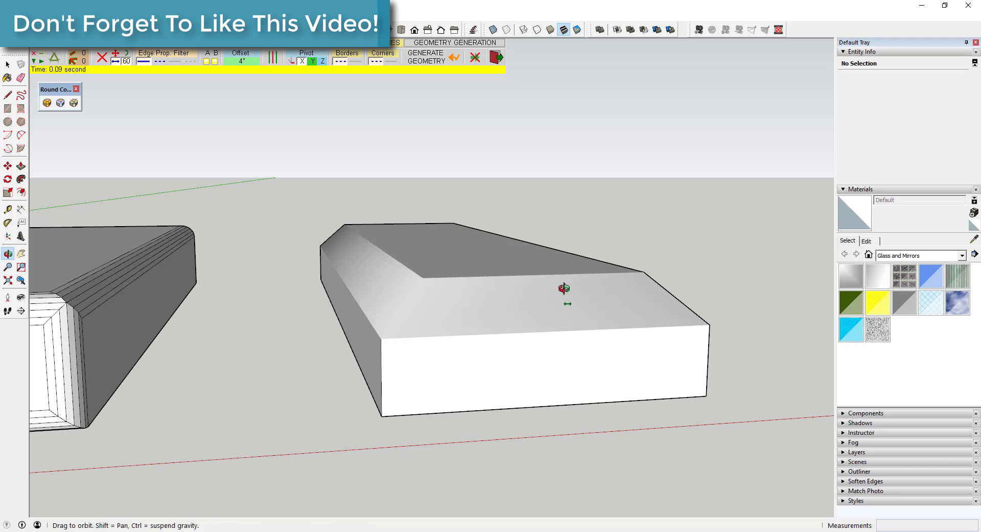
- Undo once more, regenerate the 4" top-edge bevel, and inspect the bevelled box
middle_click_drag(564, 288, 665, 229)
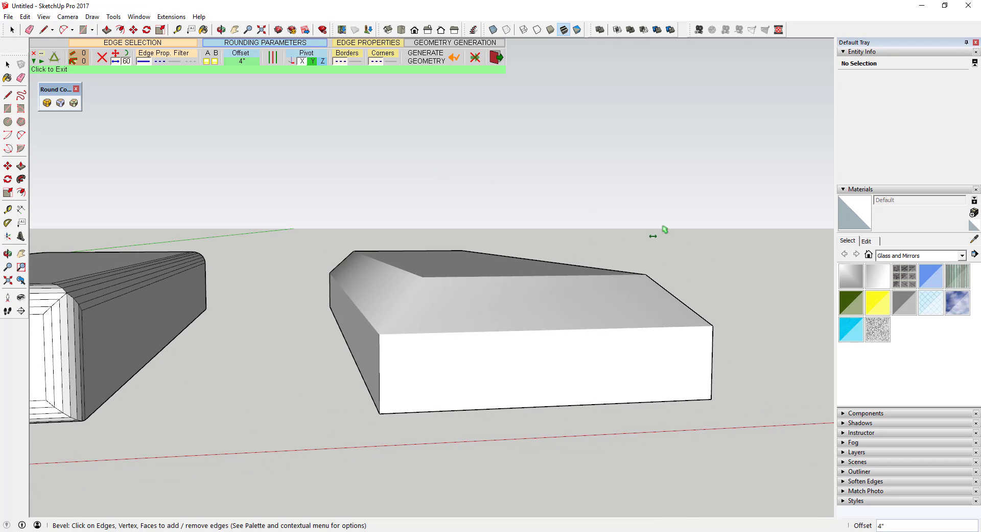
key("ctrl+z")
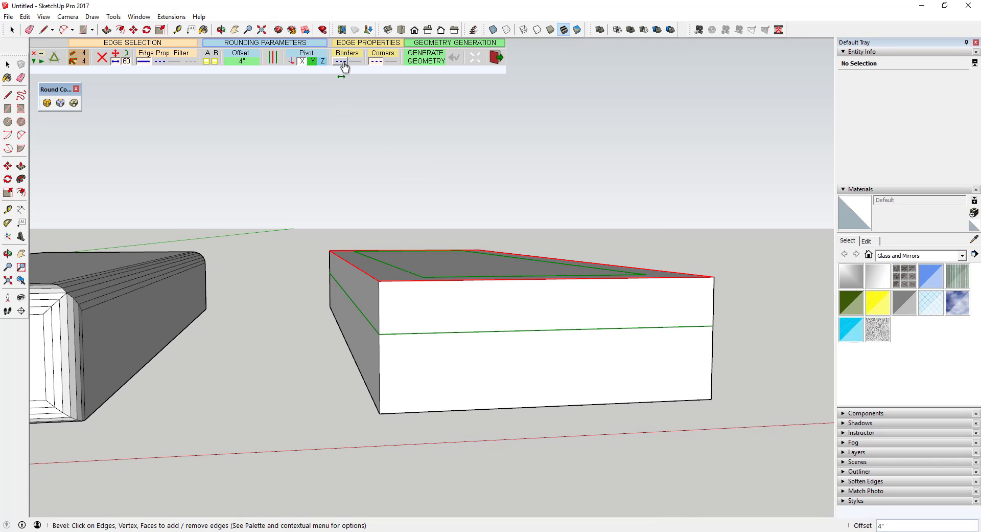
left_click(749, 283)
key("o")
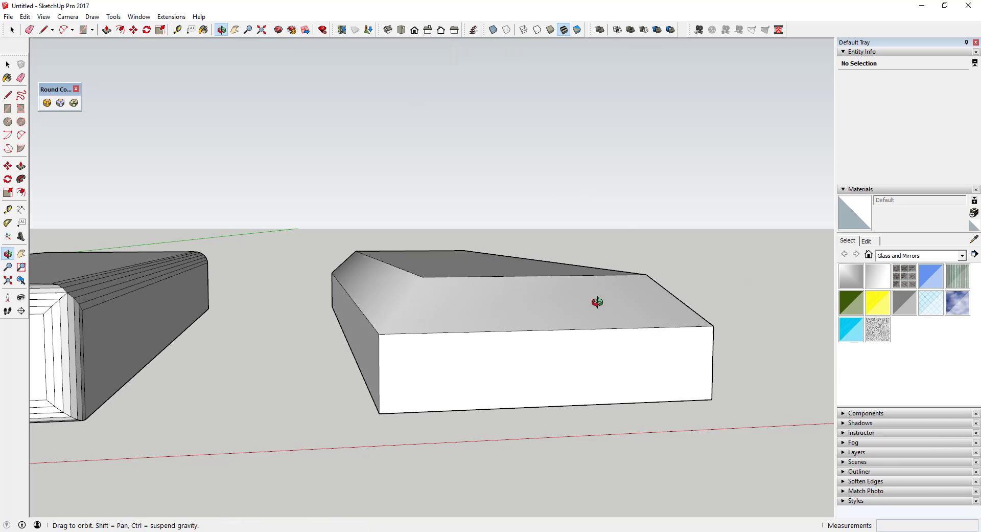
left_click_drag(596, 302, 544, 322)
middle_click_drag(545, 322, 535, 317)
middle_click_drag(676, 267, 542, 221)
key("e")
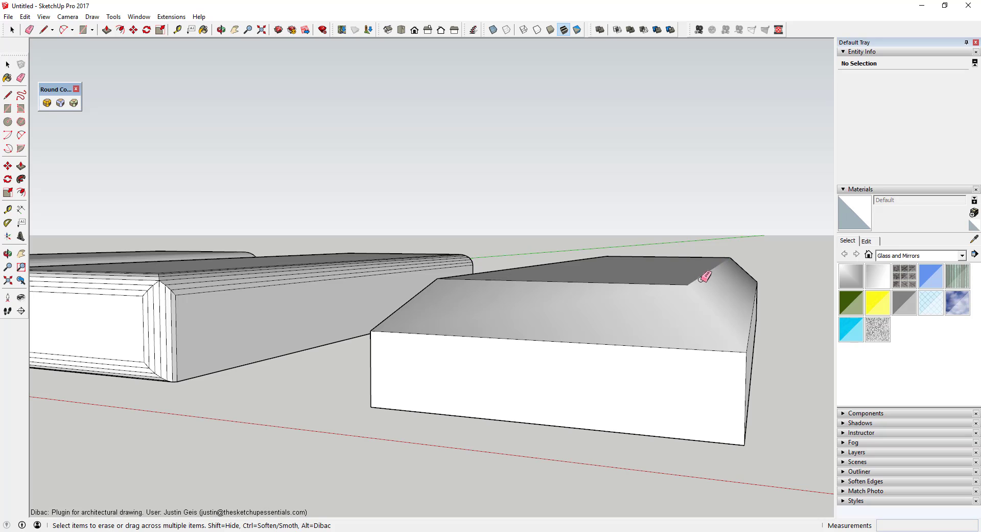
mouse_move(666, 282)
middle_mouse_down()
mouse_move(655, 272)
mouse_move(751, 293)
mouse_move(716, 278)
mouse_move(624, 287)
mouse_move(572, 276)
middle_mouse_up()
left_click(74, 104)
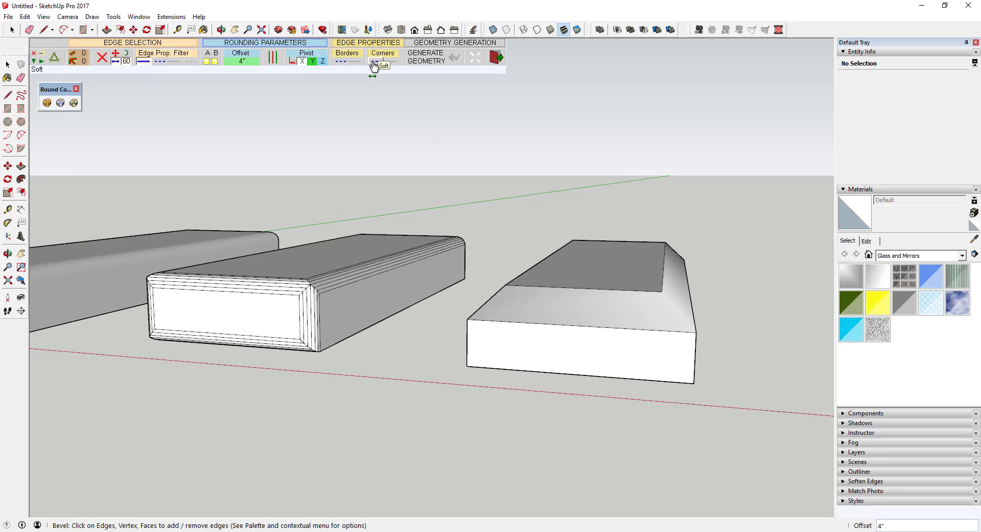
- Draw a rectangle on the ground right of the boxes and extrude it into a long box
scroll(428, 289, "down", 3)
key("r")
left_click(510, 321)
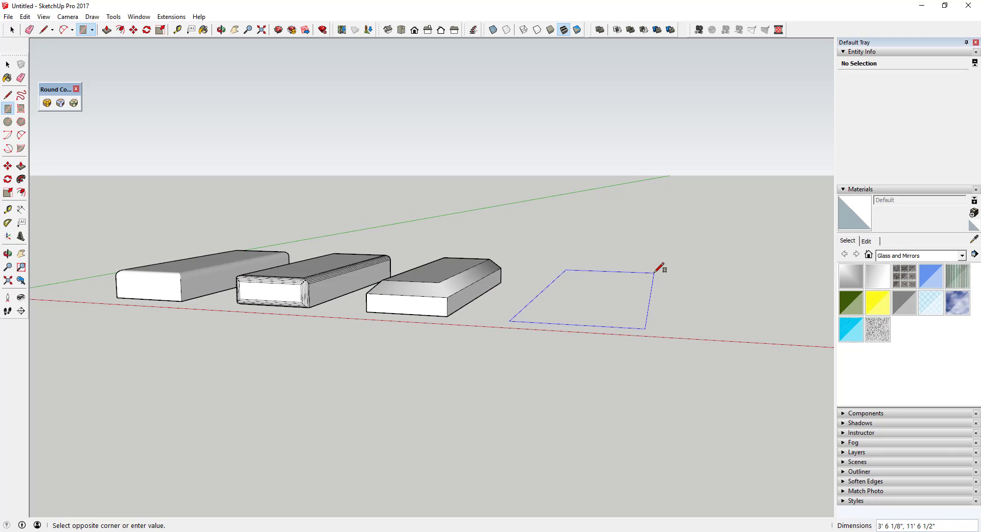
left_click(654, 272)
key("space")
key("p")
left_click_drag(622, 298, 623, 227)
middle_click_drag(624, 226, 654, 236)
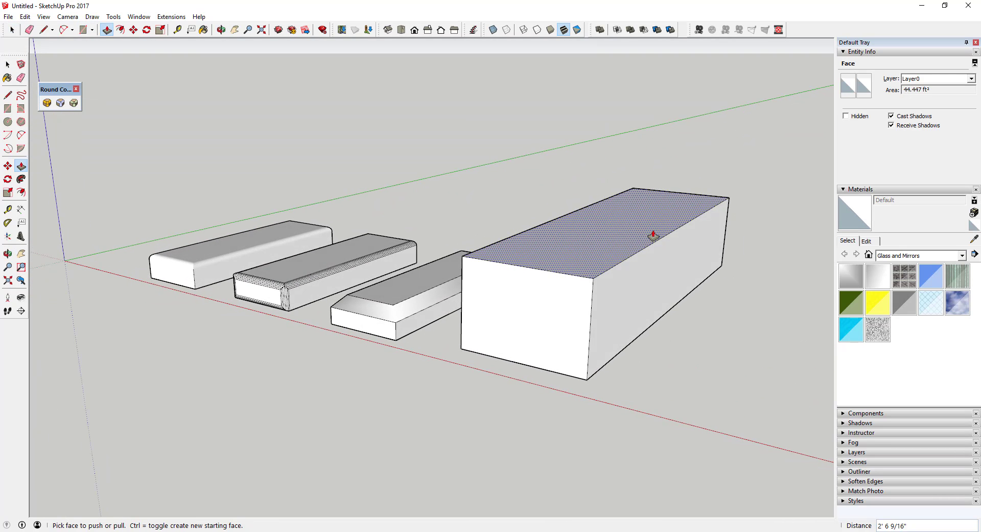
key("space")
- Raise the back part of the long box's top into a taller block, forming an L-shaped step
key("r")
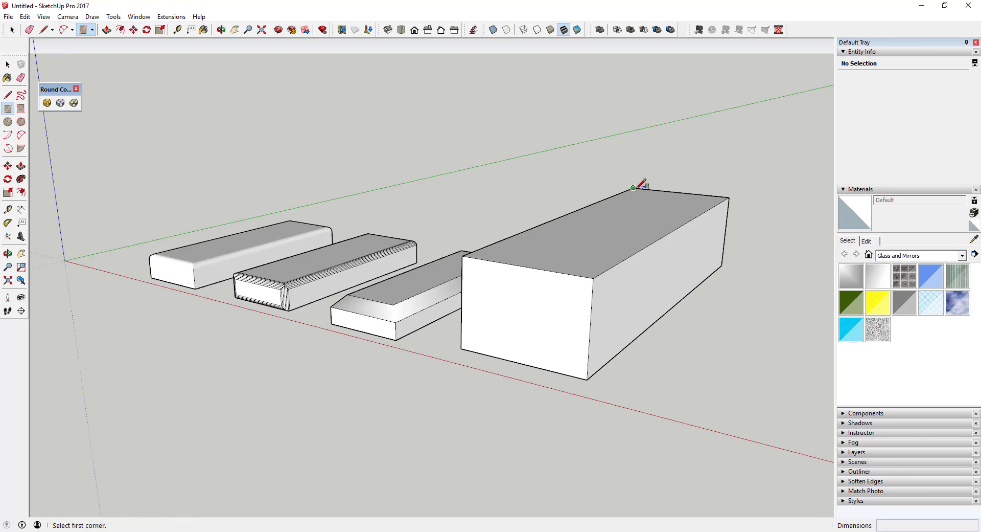
left_click(634, 188)
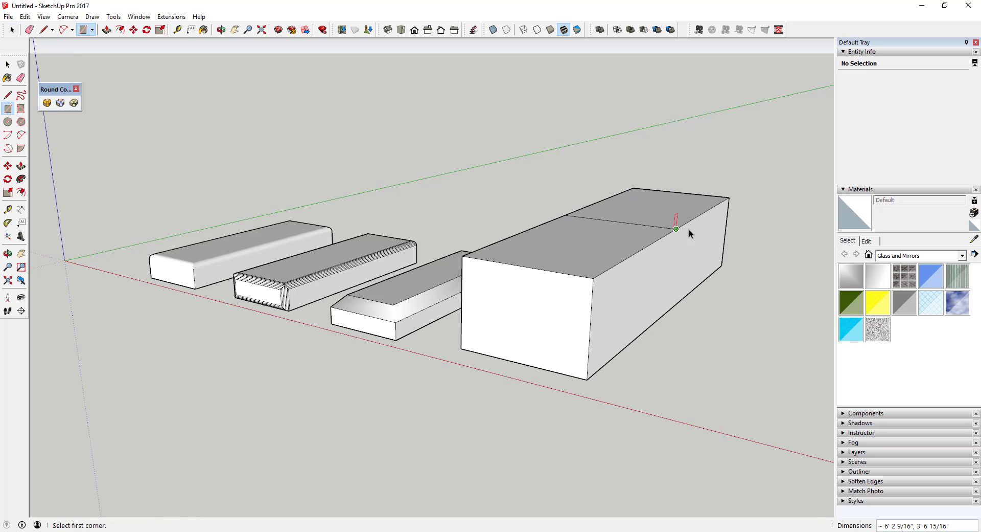
key("space")
key("p")
left_click_drag(677, 212, 683, 136)
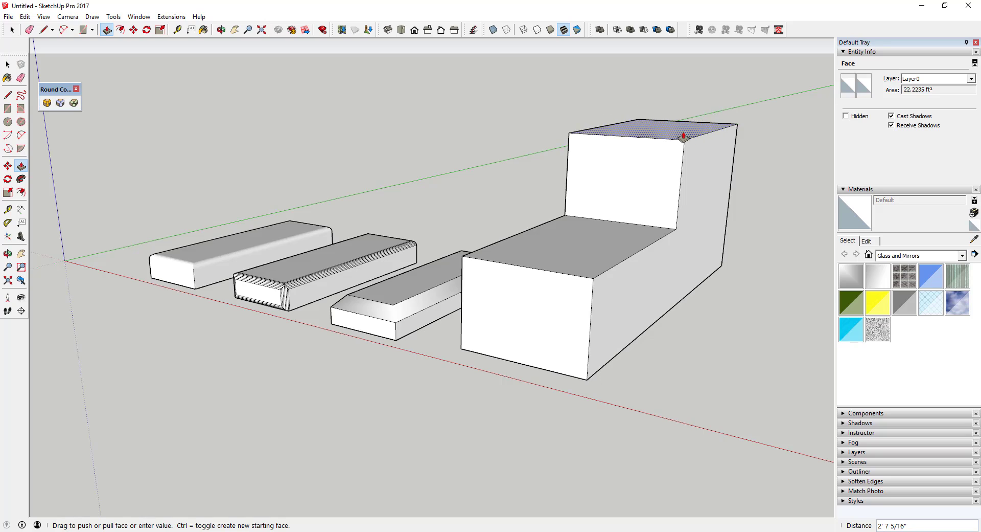
left_click(683, 137)
scroll(740, 212, "up", 3)
scroll(492, 244, "down", 4)
middle_click_drag(616, 233, 550, 224)
scroll(550, 224, "up", 2)
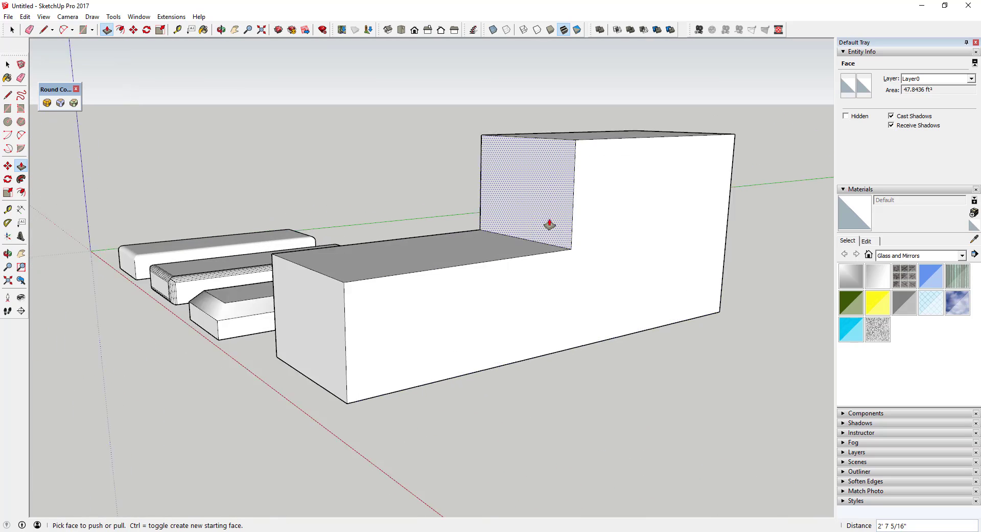
scroll(549, 224, "up", 5)
key("space")
left_click(47, 102)
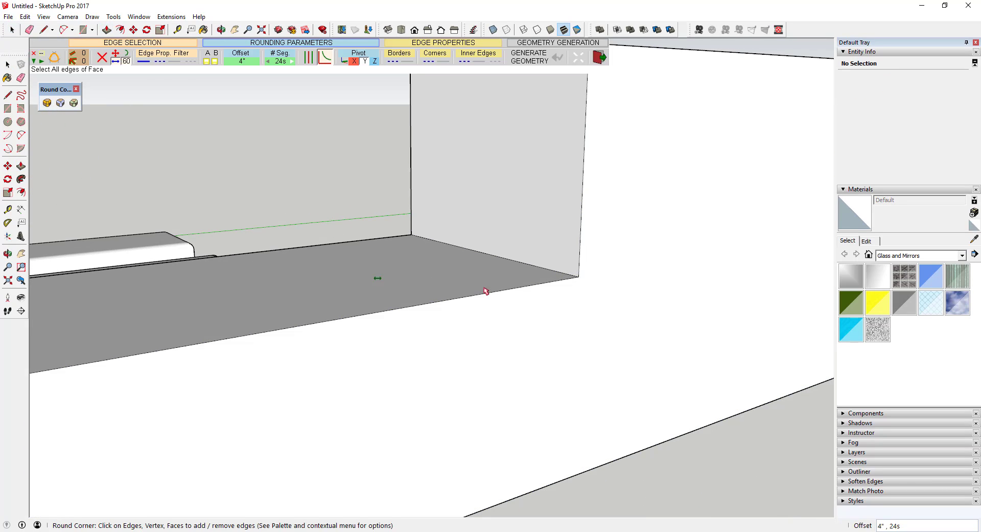
- Fillet the stepped block's inner corner and top edges with 4", 24-segment rounds
left_click(516, 264)
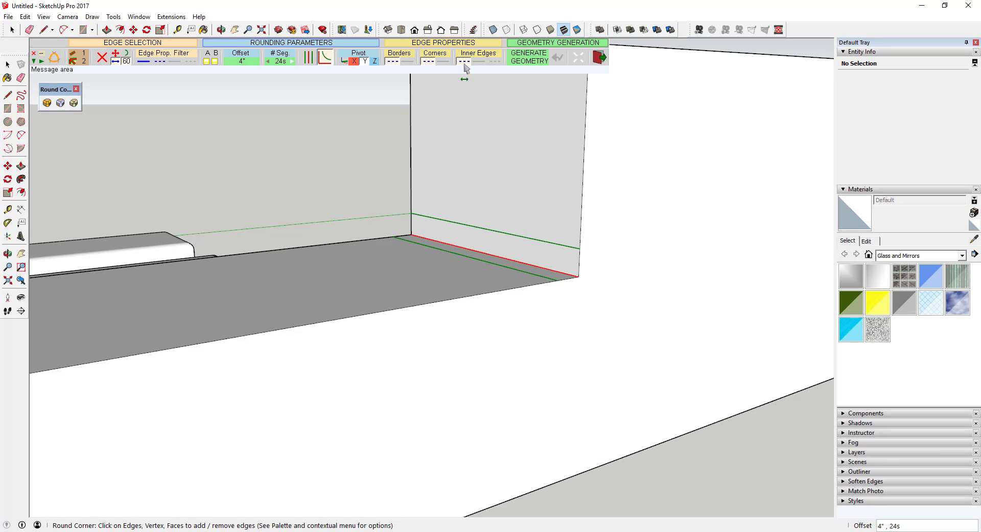
key("Return")
middle_click_drag(585, 302, 395, 264)
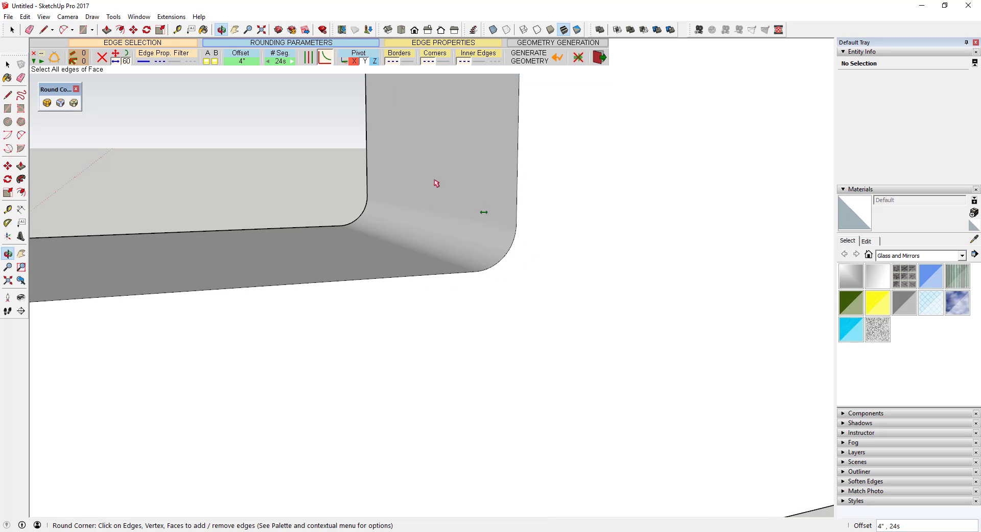
scroll(491, 282, "down", 5)
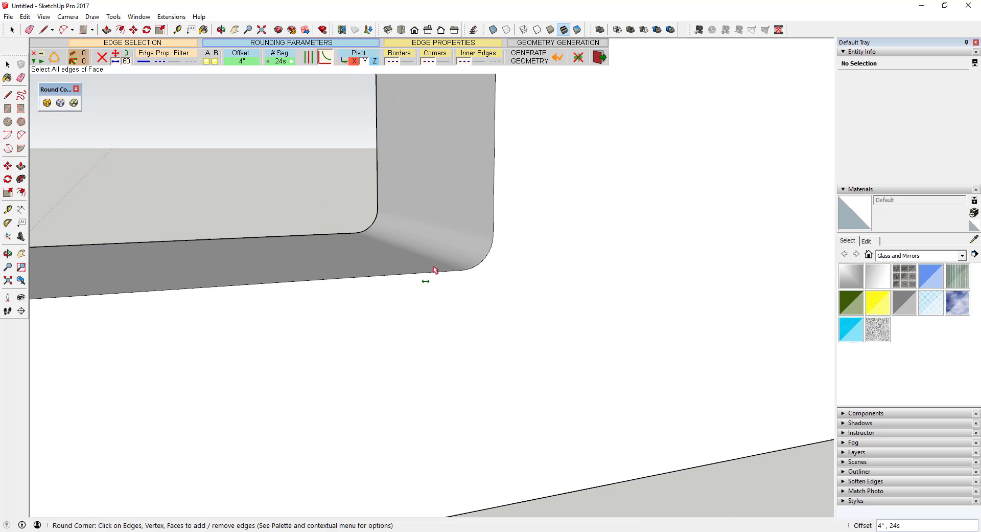
key("ctrl+z")
middle_click_drag(433, 256, 487, 279)
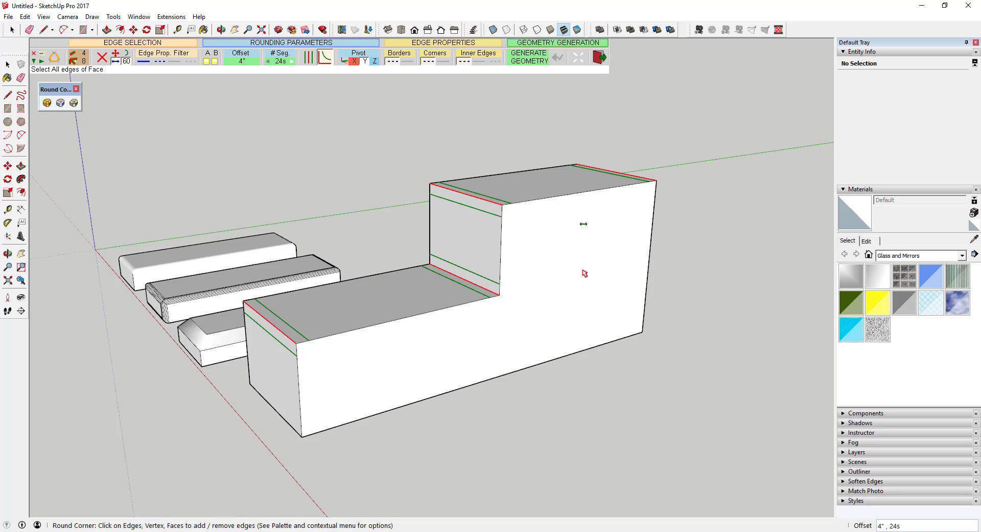
left_click(715, 295)
middle_click_drag(425, 338, 476, 314)
scroll(397, 326, "up", 2)
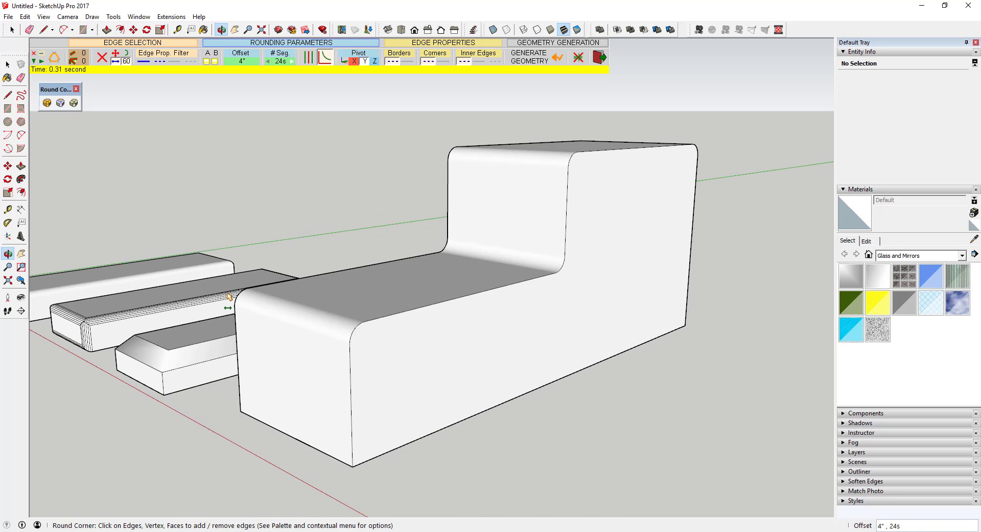
middle_click_drag(756, 285, 629, 332)
key("space")
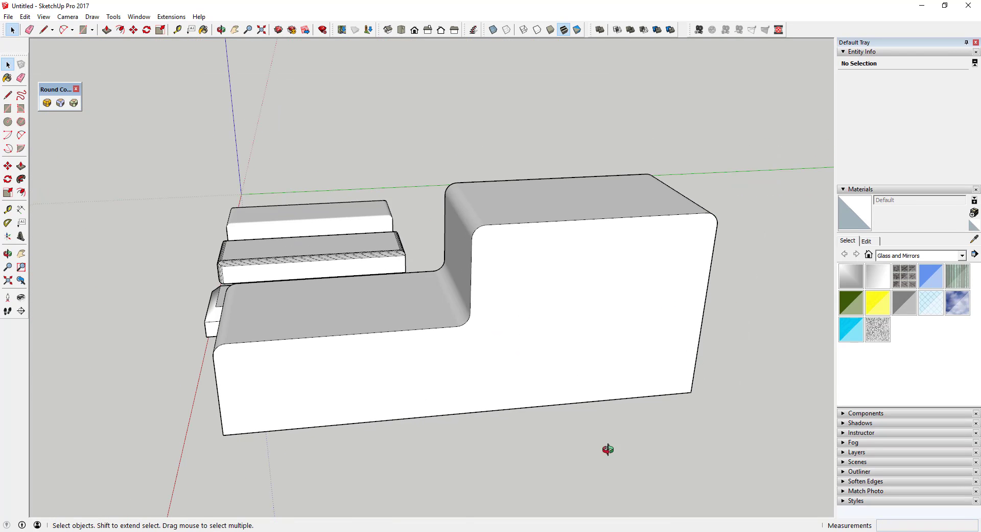
- Undo the rounded corners on the stepped block and view the new small step
middle_click_drag(608, 449, 691, 403)
key("ctrl+z")
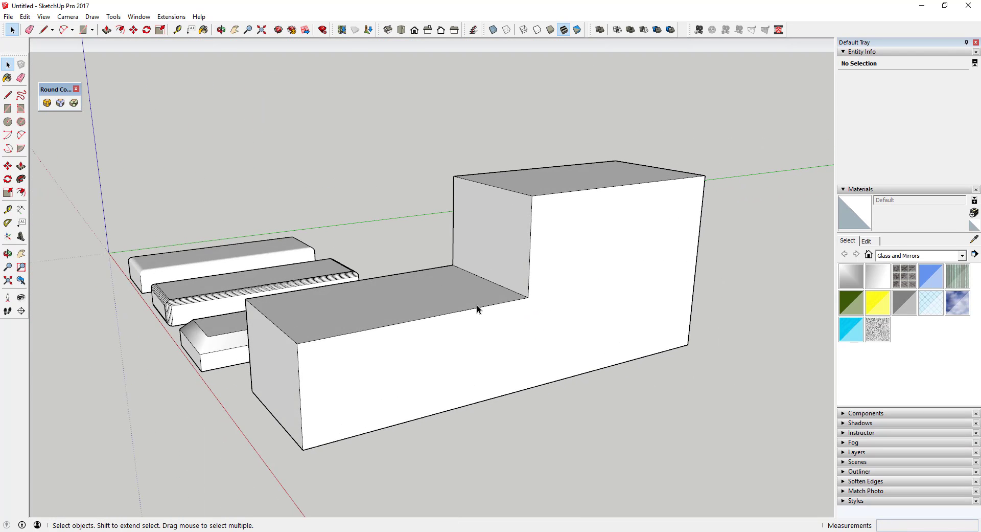
middle_click_drag(446, 293, 420, 329)
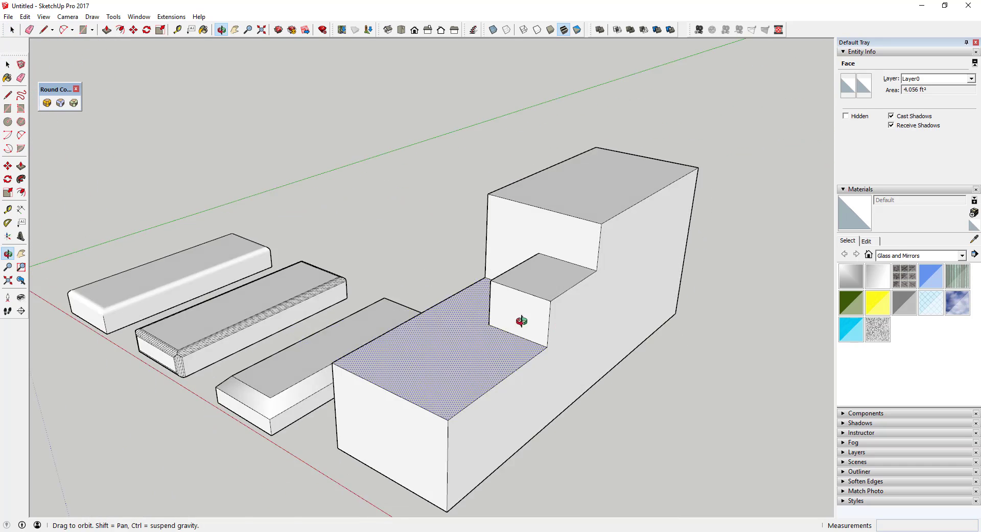
middle_click_drag(521, 322, 805, 268)
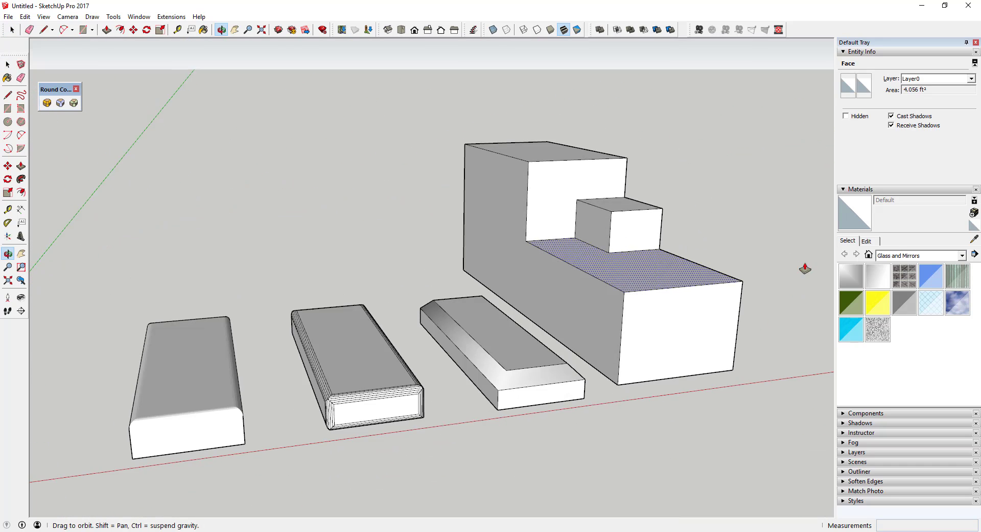
scroll(686, 198, "up", 4)
- Fillet the small step's edges at its base and back wall with 4", 24-segment rounds
left_click(74, 102)
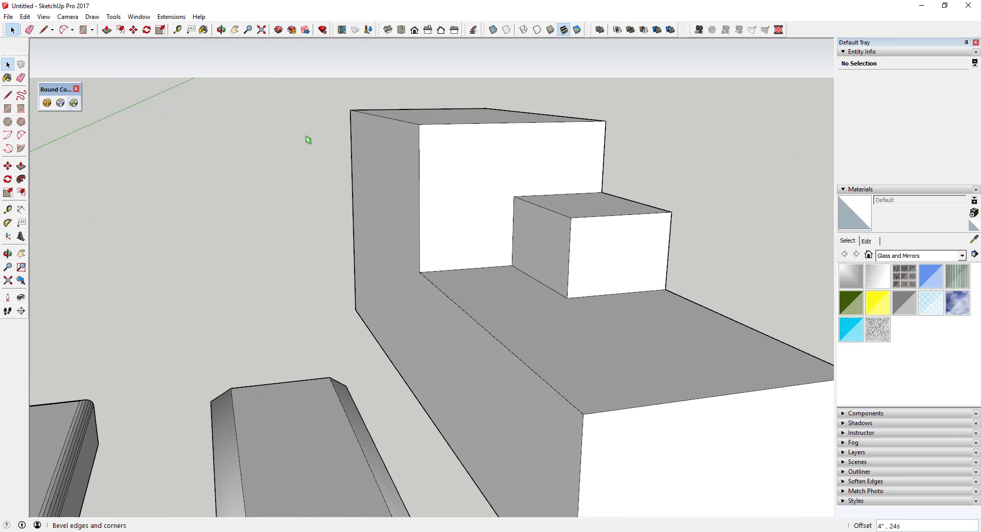
left_click(546, 198)
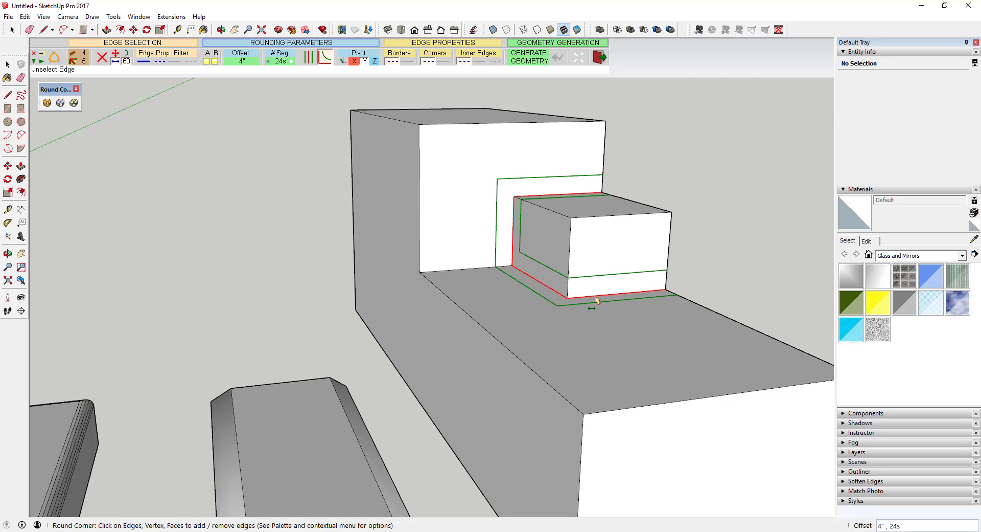
left_click(703, 296)
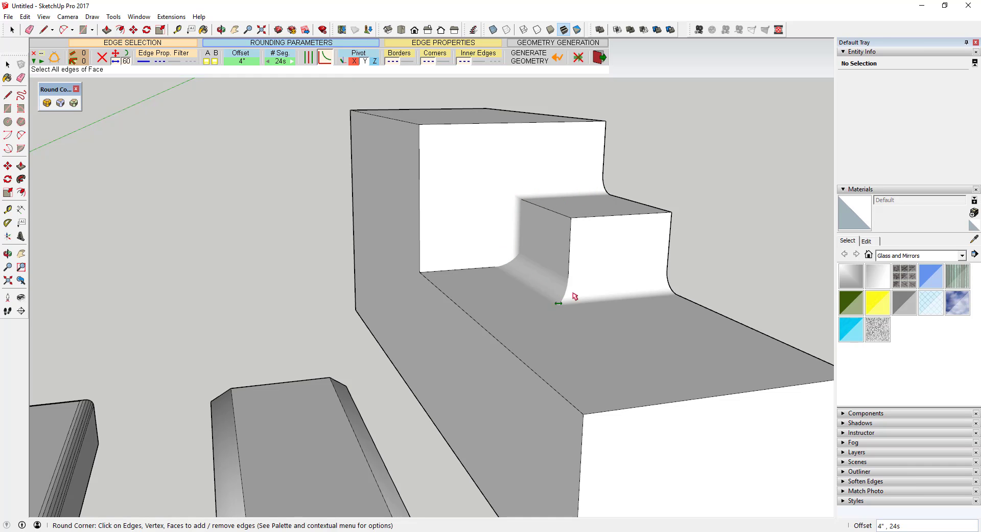
middle_click_drag(675, 294, 512, 287)
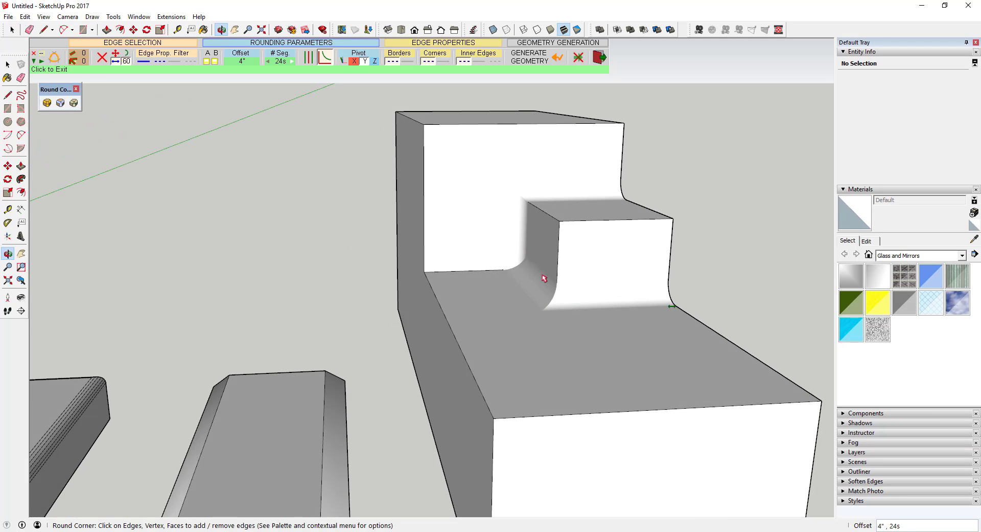
scroll(565, 289, "down", 2)
scroll(614, 290, "up", 1)
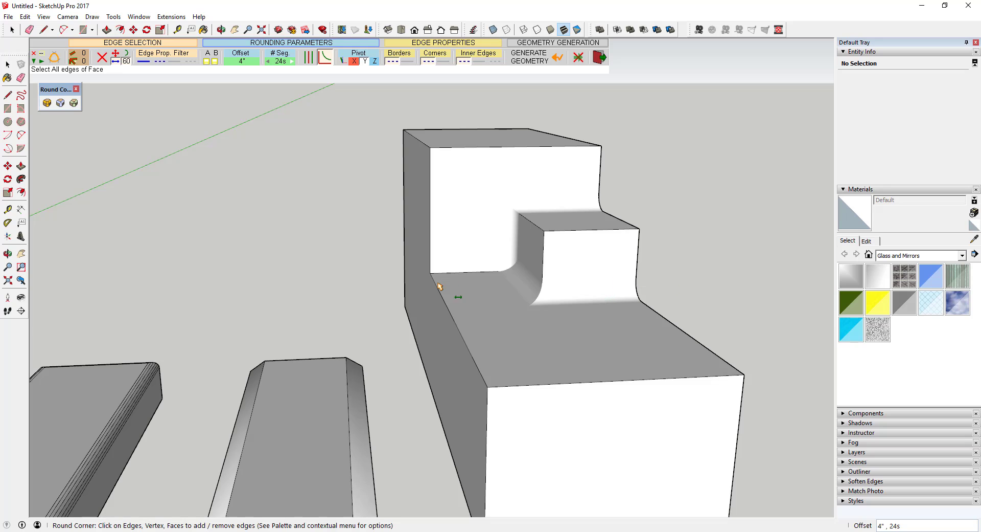
- Move the whole stepped block straight up to reveal the side table and shelf unit
scroll(439, 286, "down", 3)
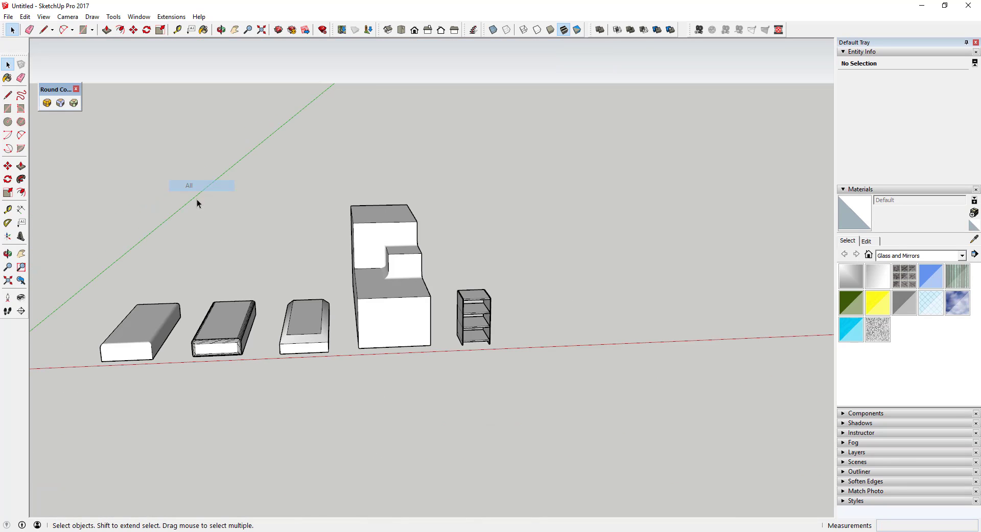
triple_click(387, 315)
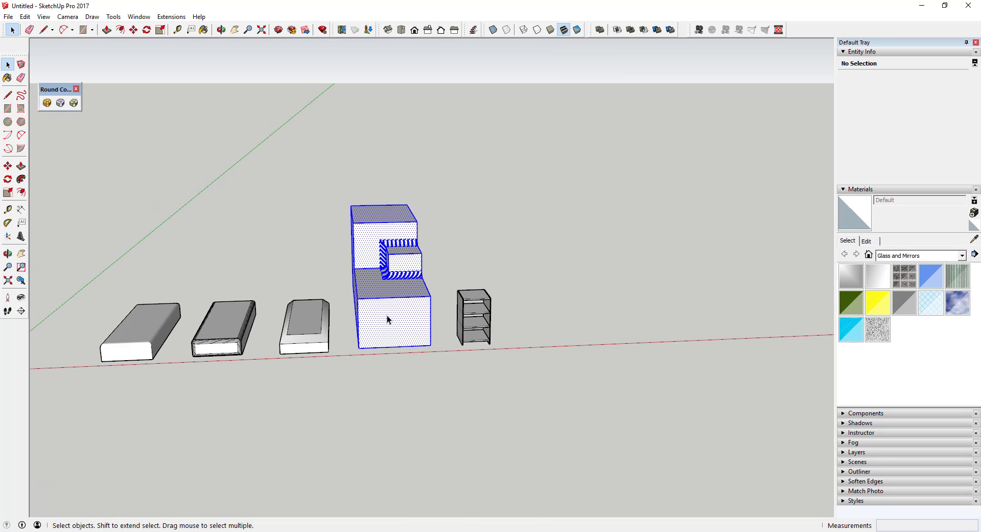
key("m")
left_click(387, 315)
left_click(377, 270)
key("space")
scroll(449, 287, "up", 4)
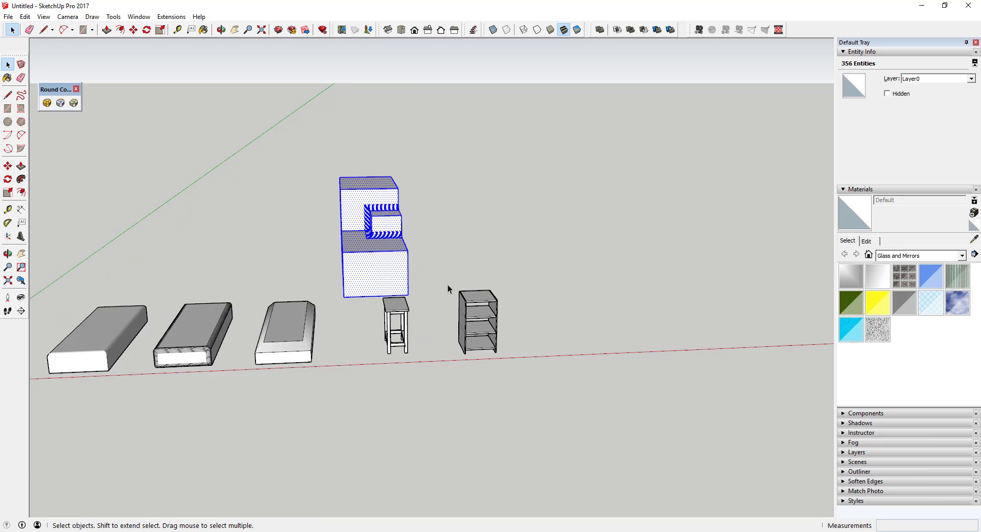
scroll(490, 320, "down", 3)
middle_click_drag(467, 309, 545, 358)
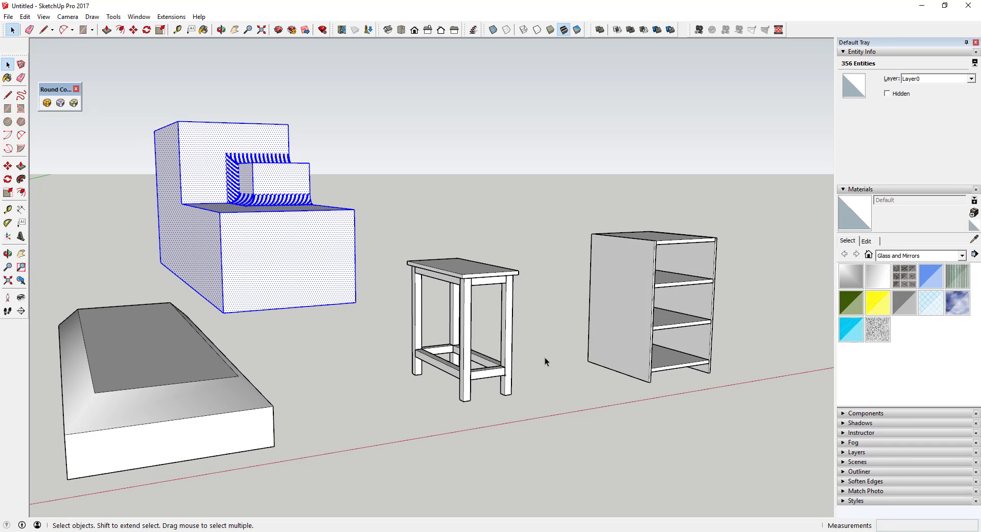
scroll(516, 307, "up", 3)
middle_click_drag(501, 289, 467, 280)
- Open the side table and its tabletop for editing and select the top face
scroll(453, 242, "up", 3)
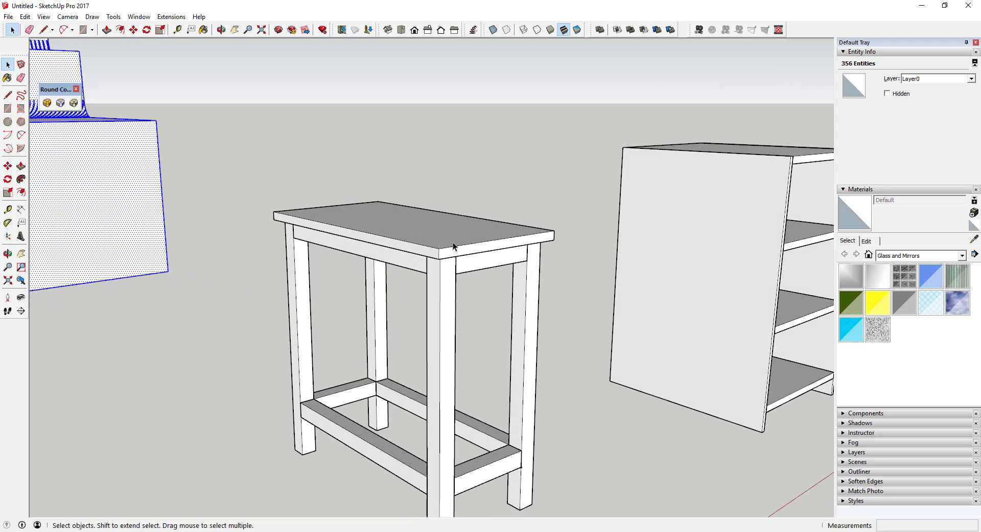
left_click(444, 240)
double_click(444, 240)
left_click(456, 233)
scroll(462, 238, "up", 4)
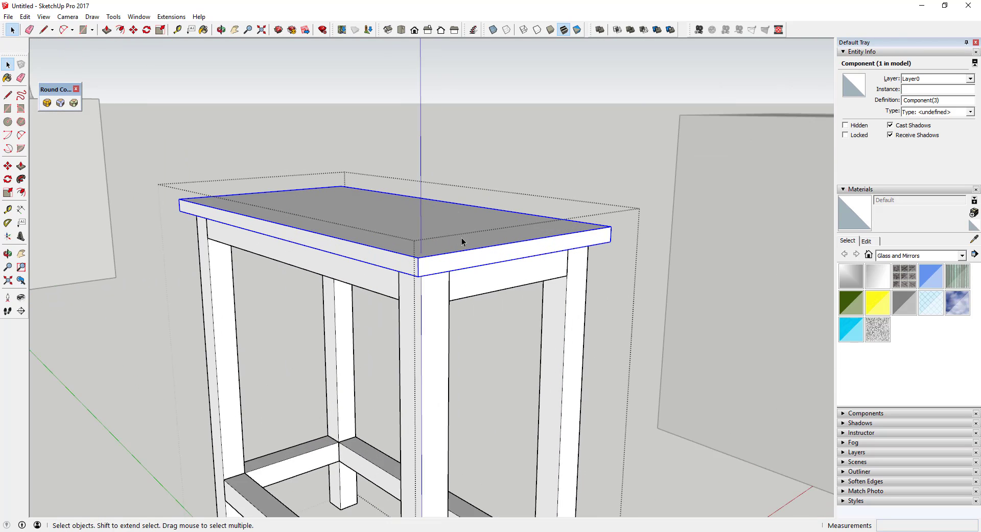
double_click(407, 232)
left_click(345, 225)
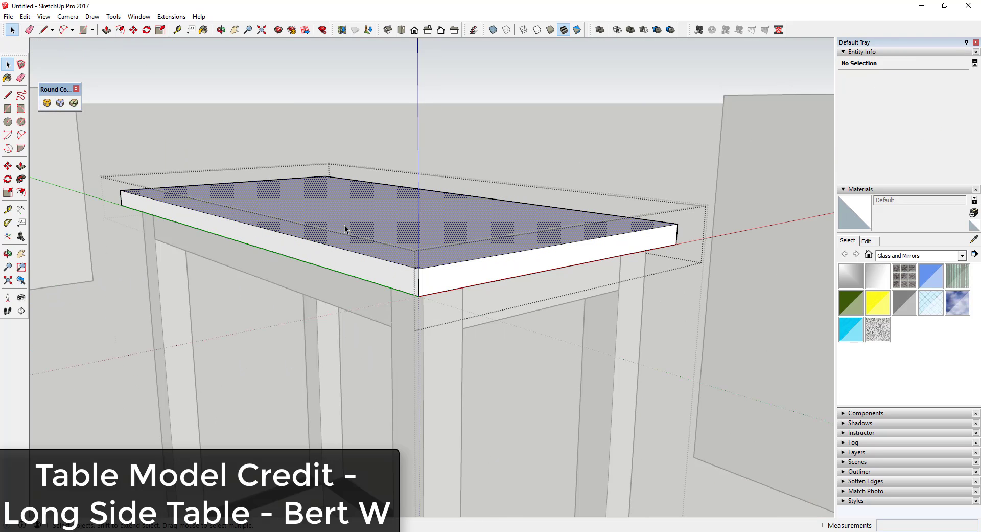
- Bevel the tabletop's four top edges with a 1/4" offset
left_click(47, 104)
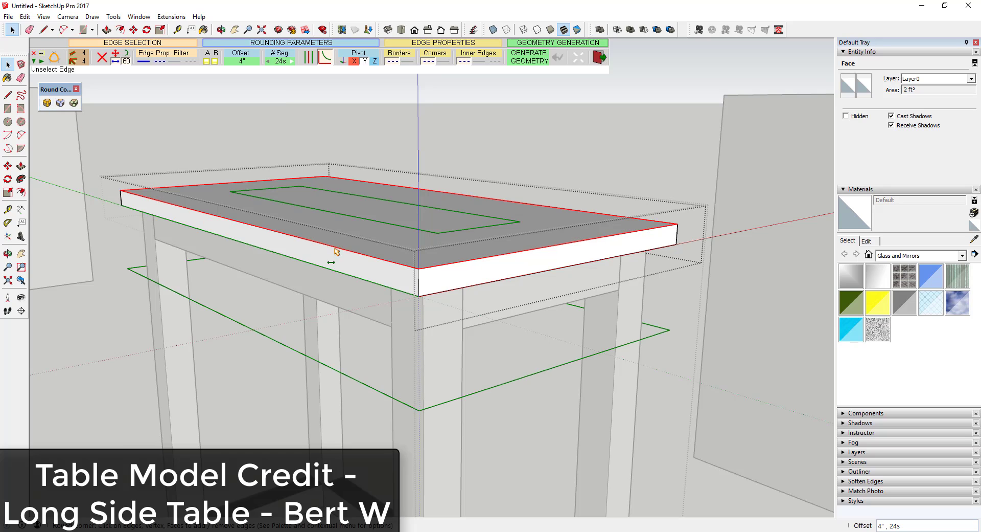
left_click(75, 104)
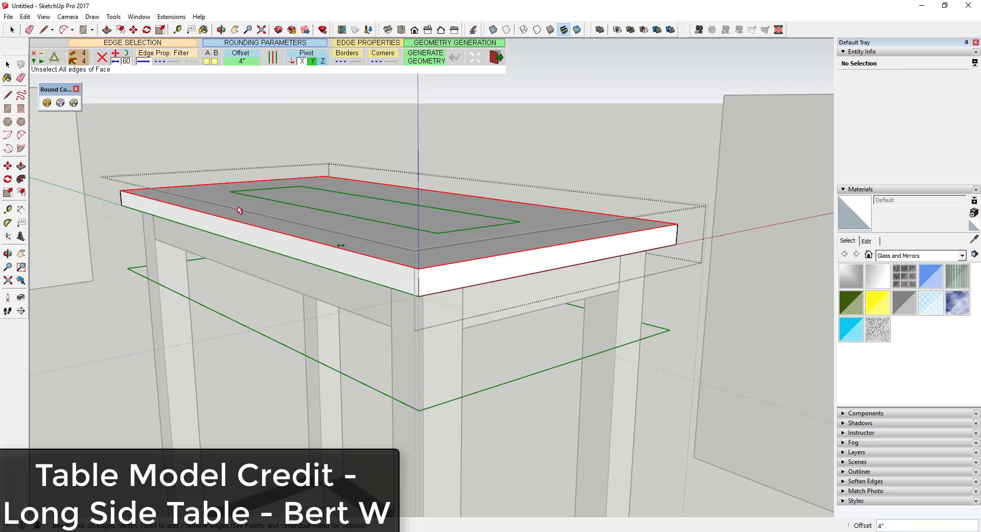
left_click(242, 61)
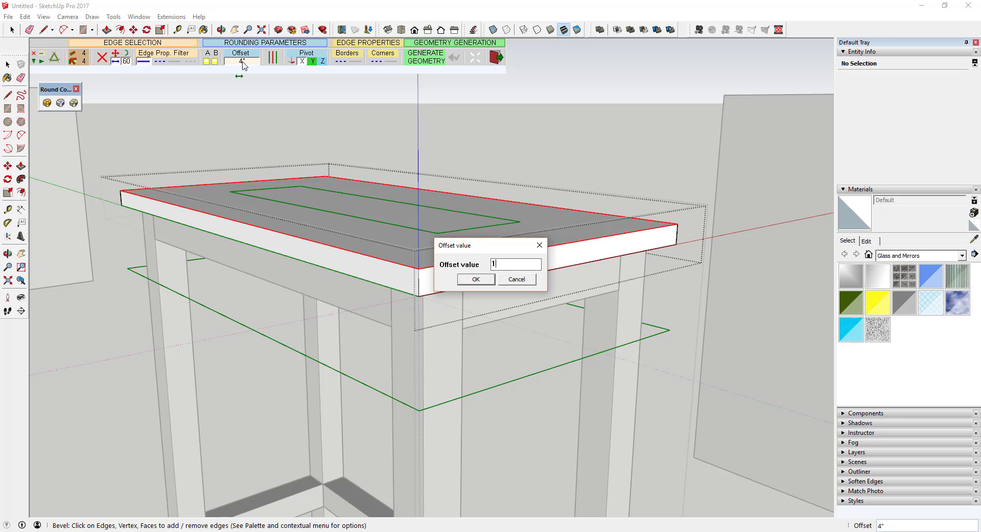
type("1/4")
key("Return")
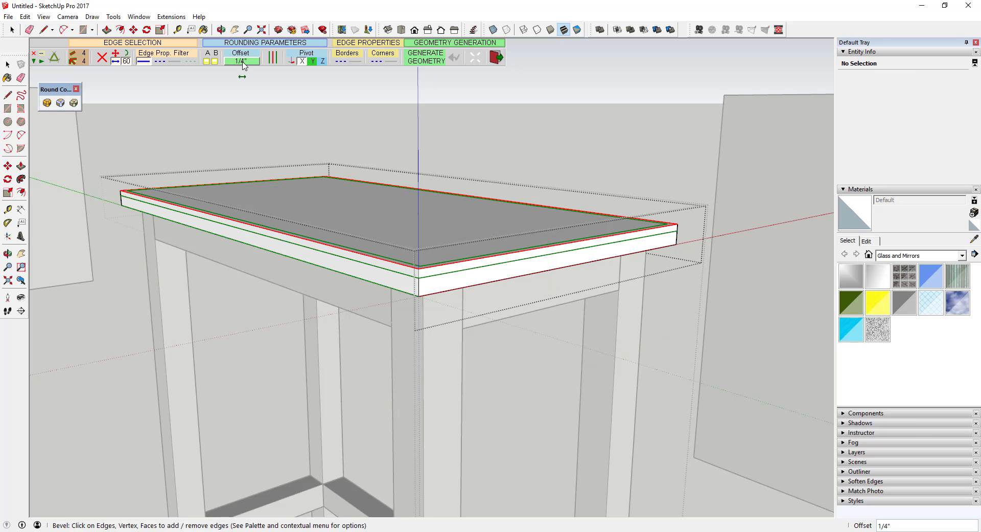
left_click(503, 233)
left_click(502, 234)
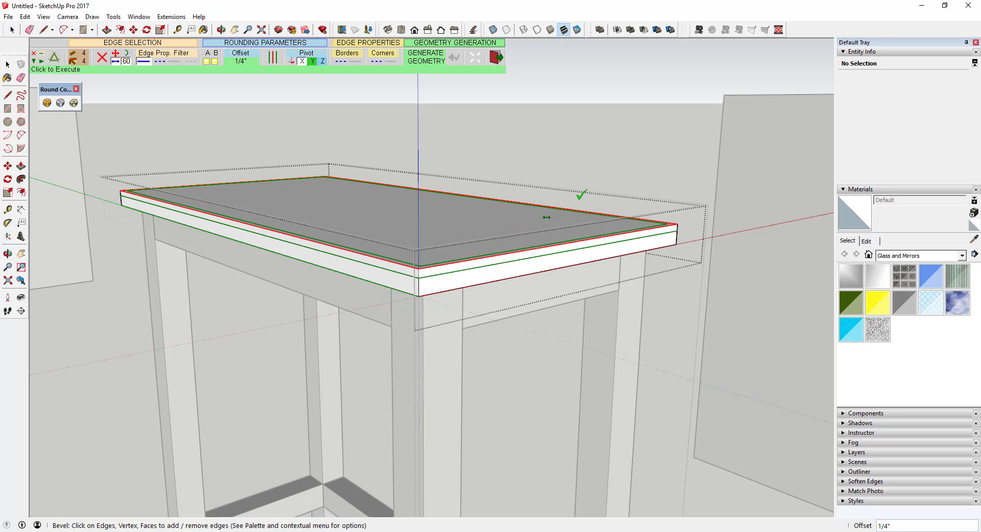
left_click(608, 174)
middle_click_drag(632, 221, 384, 235)
scroll(361, 243, "up", 6)
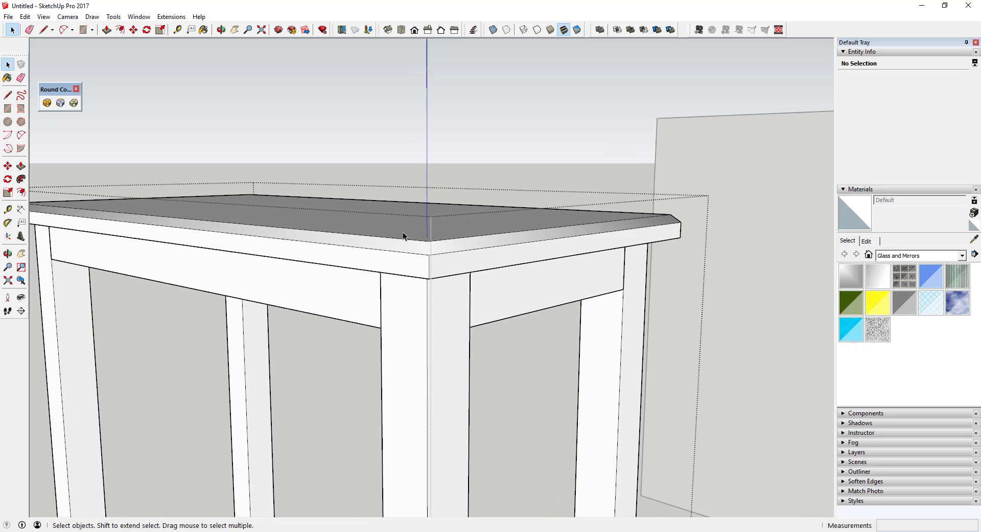
scroll(513, 240, "down", 5)
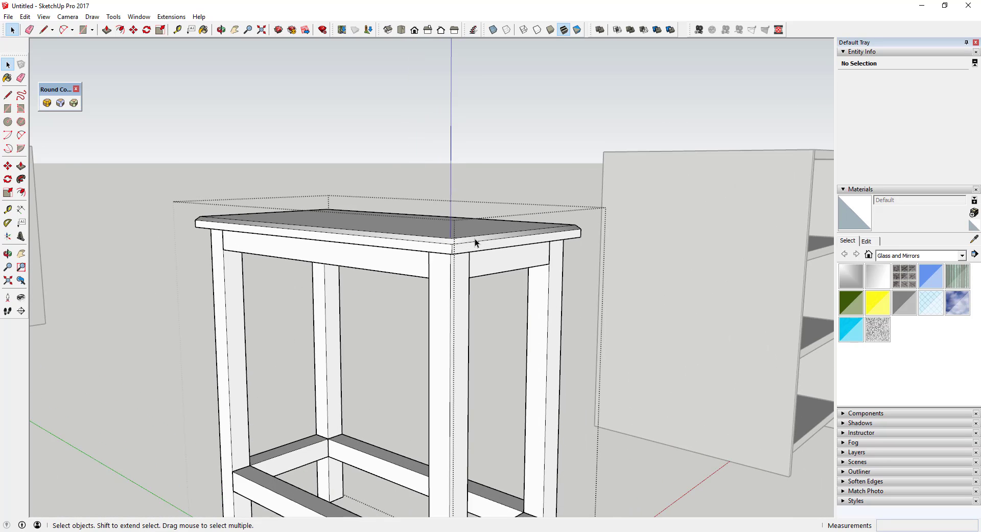
- Undo the tabletop bevel and round its top edges at 1/4" instead
key("ctrl+z")
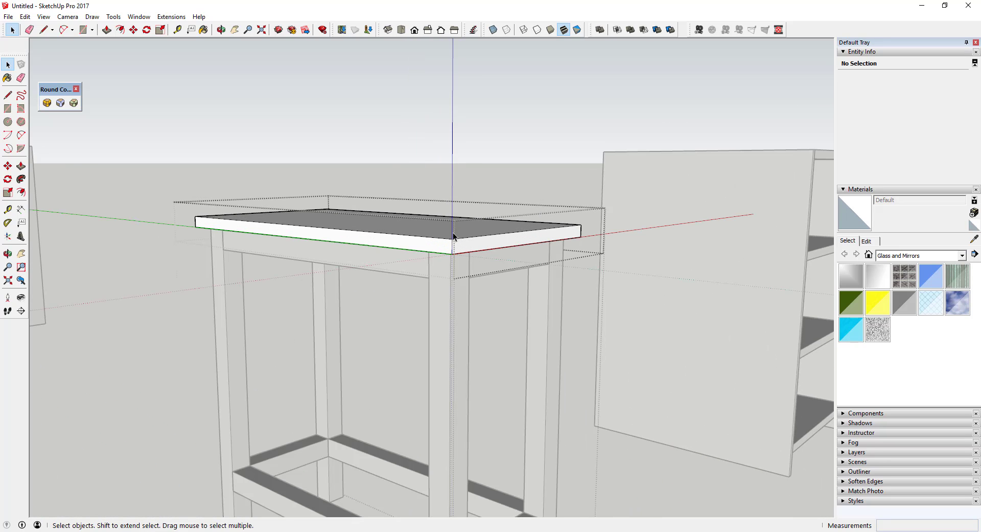
left_click(46, 103)
left_click(241, 61)
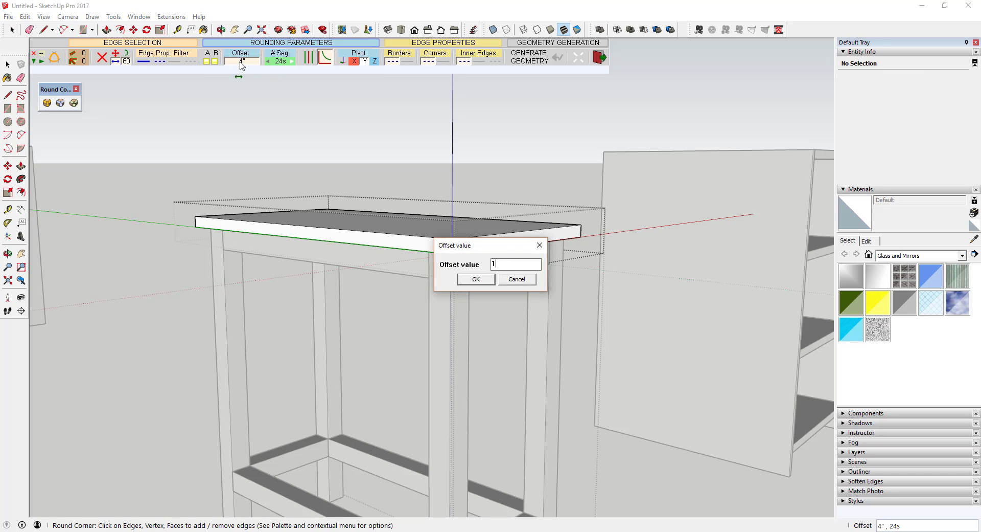
left_click(474, 279)
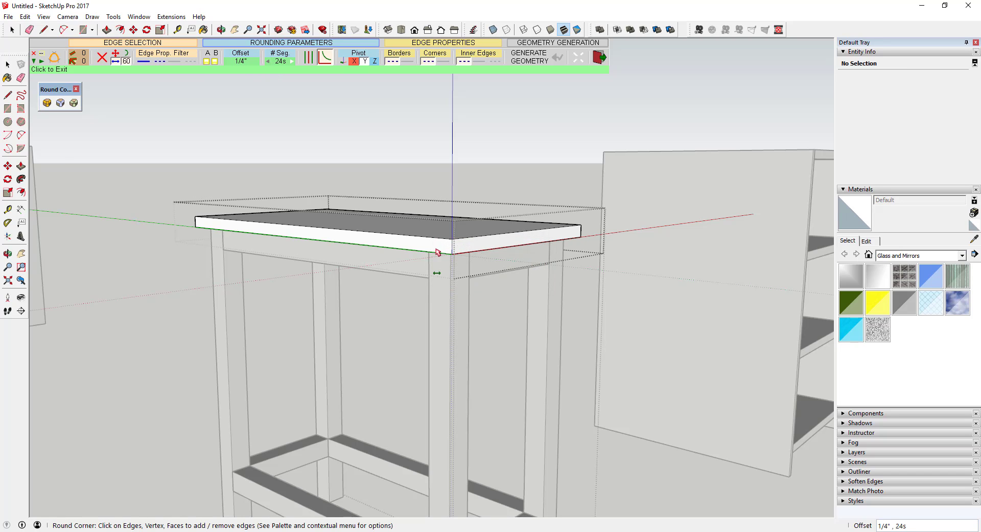
left_click(434, 227)
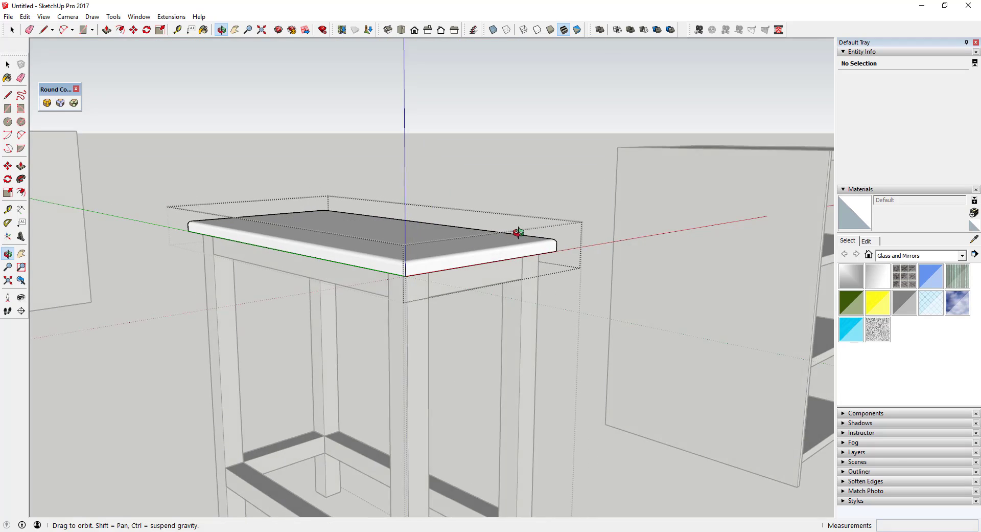
scroll(547, 238, "up", 6)
scroll(536, 229, "down", 7)
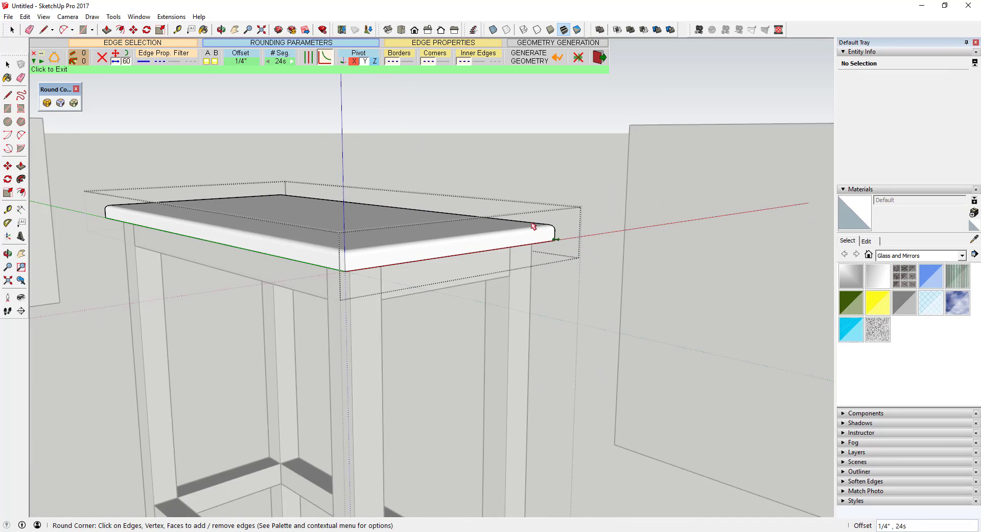
scroll(629, 332, "down", 2)
- Finish rounding and close the tabletop and side table groups
left_click(626, 406)
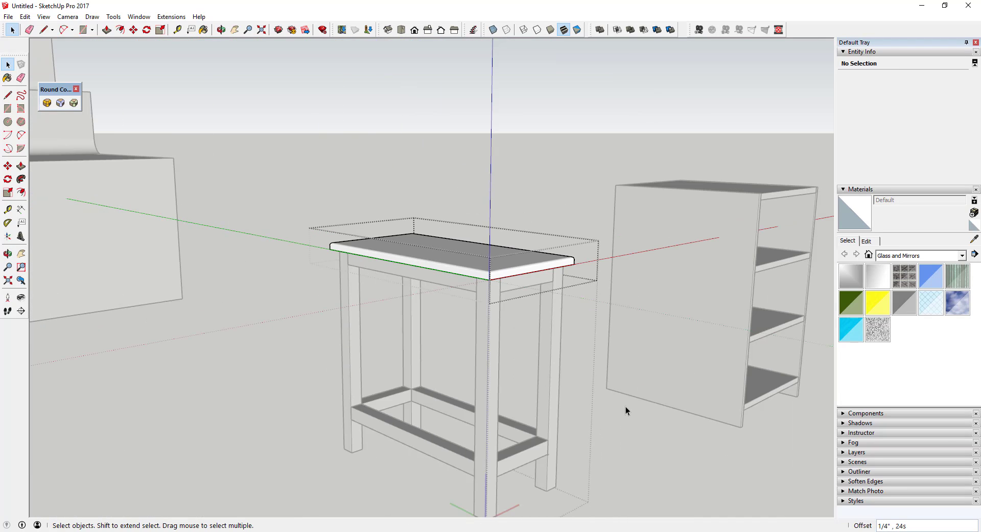
left_click(626, 406)
scroll(495, 333, "down", 4)
left_click(642, 417)
scroll(678, 367, "up", 1)
- Draw a rectangle under the shelf cabinet's footprint and offset it outward
scroll(613, 368, "up", 3)
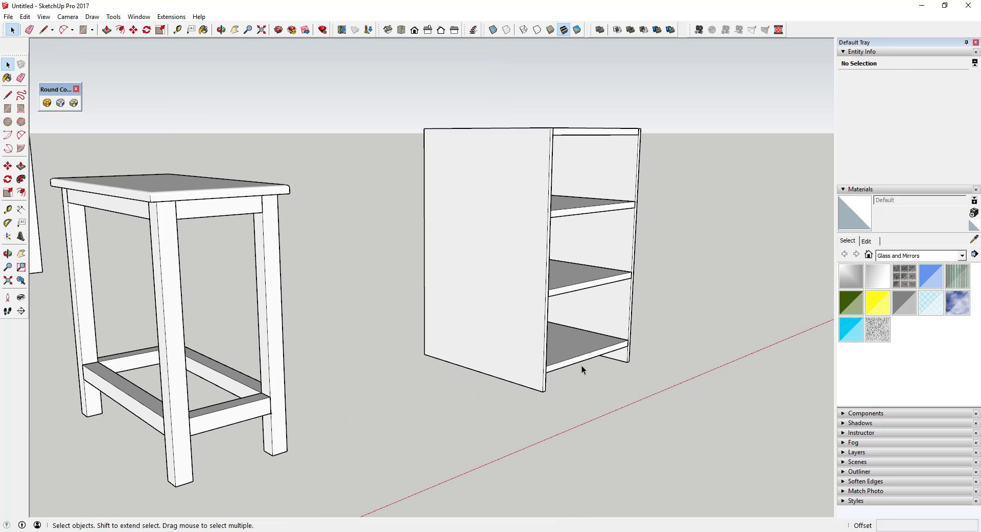
key("r")
middle_click_drag(581, 368, 460, 346)
left_click(435, 352)
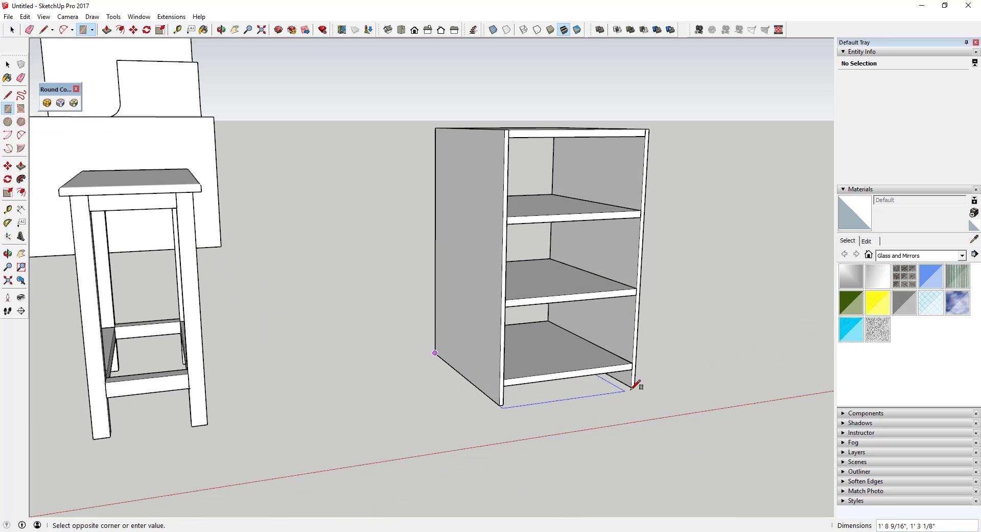
scroll(648, 383, "up", 3)
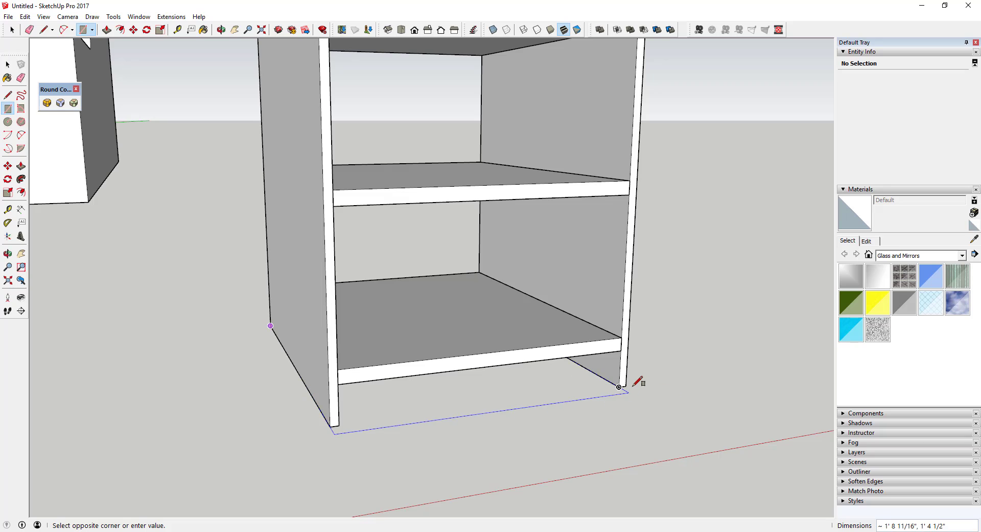
scroll(636, 379, "up", 3)
left_click(615, 390)
scroll(623, 386, "down", 5)
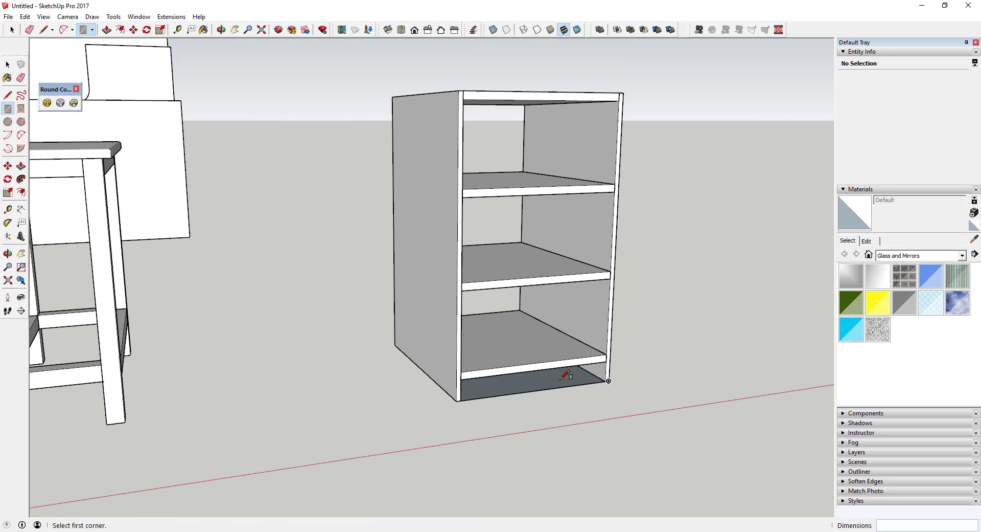
key("f")
left_click(532, 391)
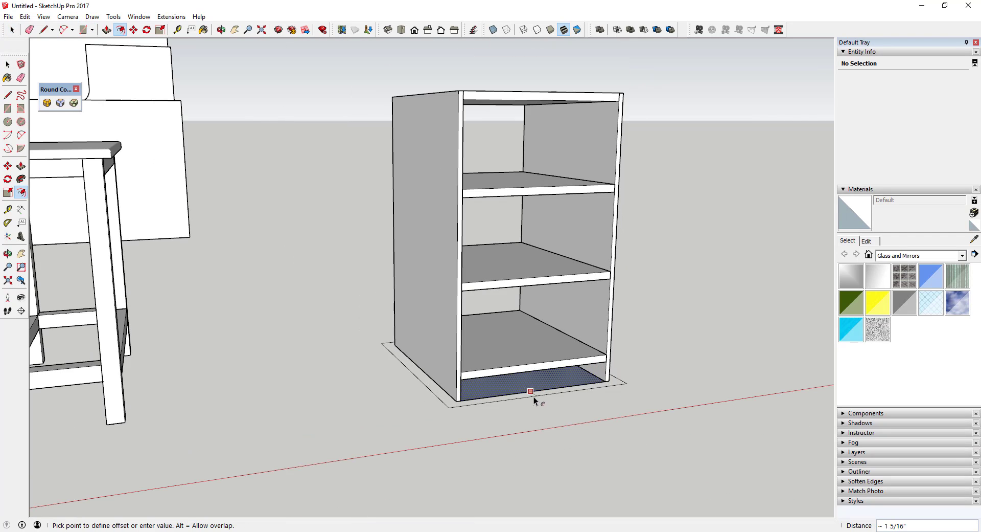
left_click(535, 397)
key("space")
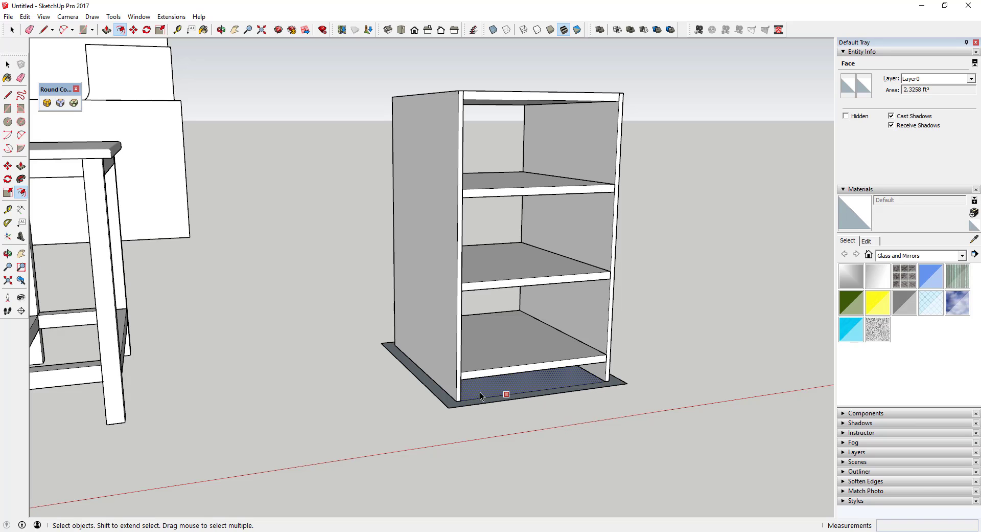
- Delete the inner face and raise the outer ring into a plinth about 2 7/8" tall
key("p")
key("space")
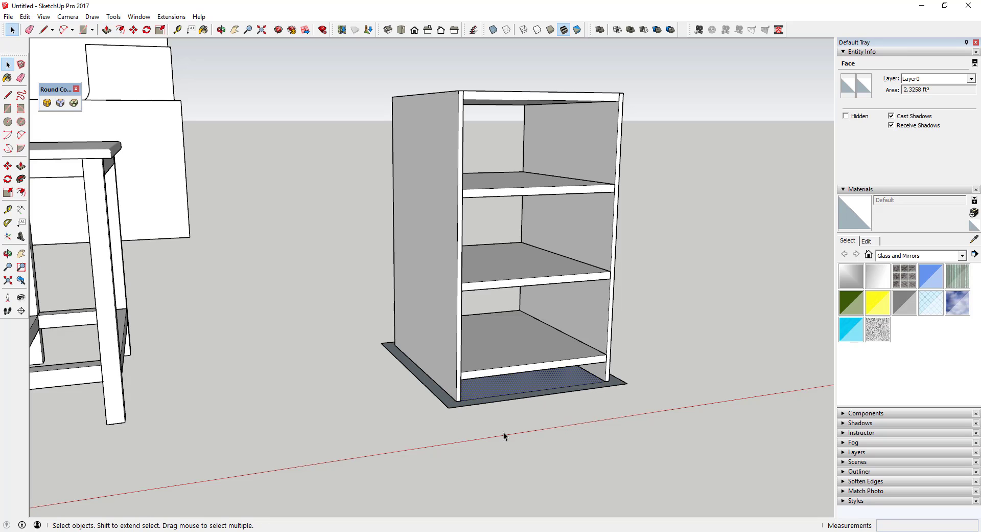
left_click(493, 393)
key("Delete")
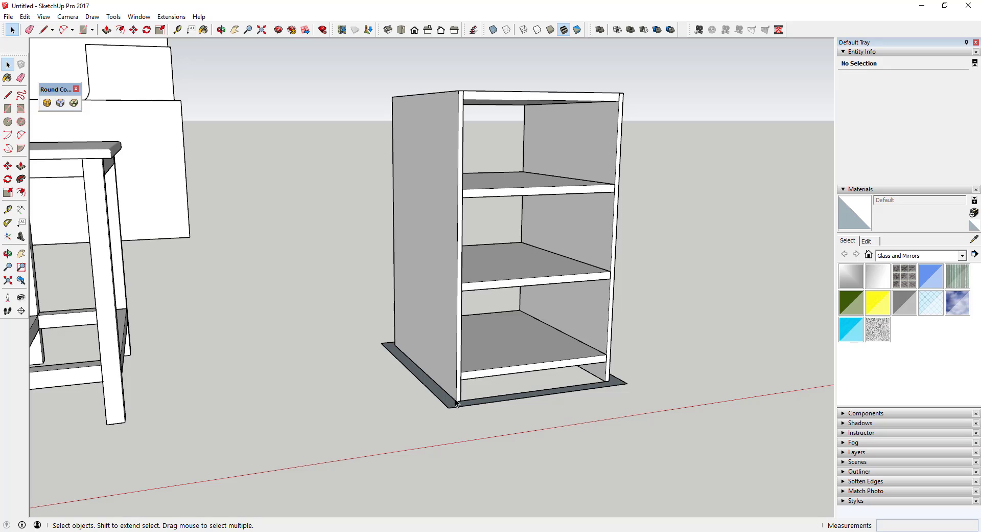
key("p")
left_click_drag(447, 402, 462, 378)
key("space")
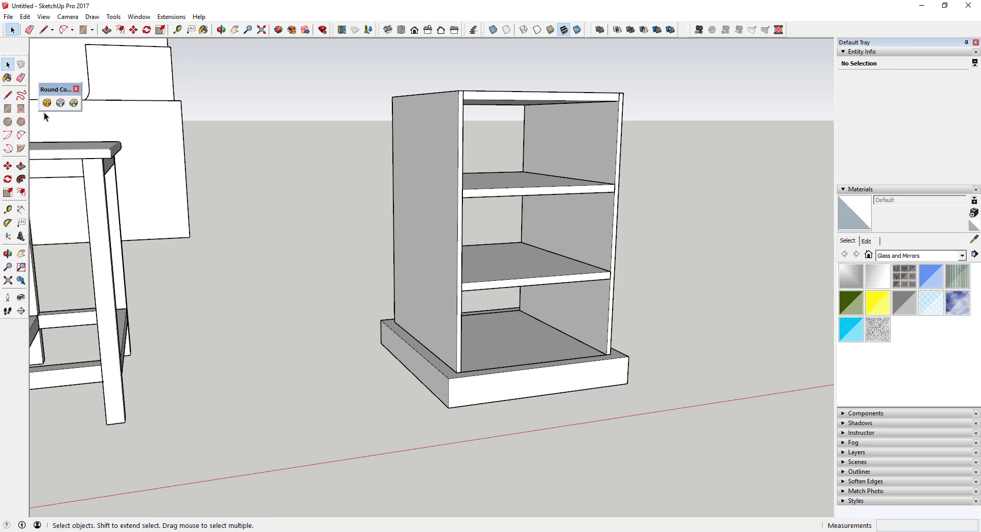
- With the Round Corner tool, select the plinth's front and right top edges
left_click(47, 104)
scroll(464, 357, "up", 3)
left_click(440, 368)
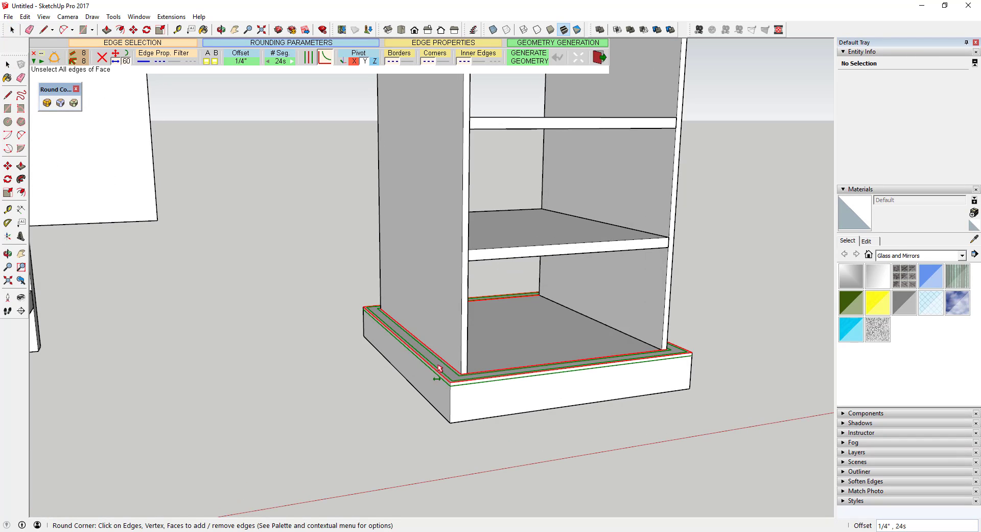
left_click(440, 368)
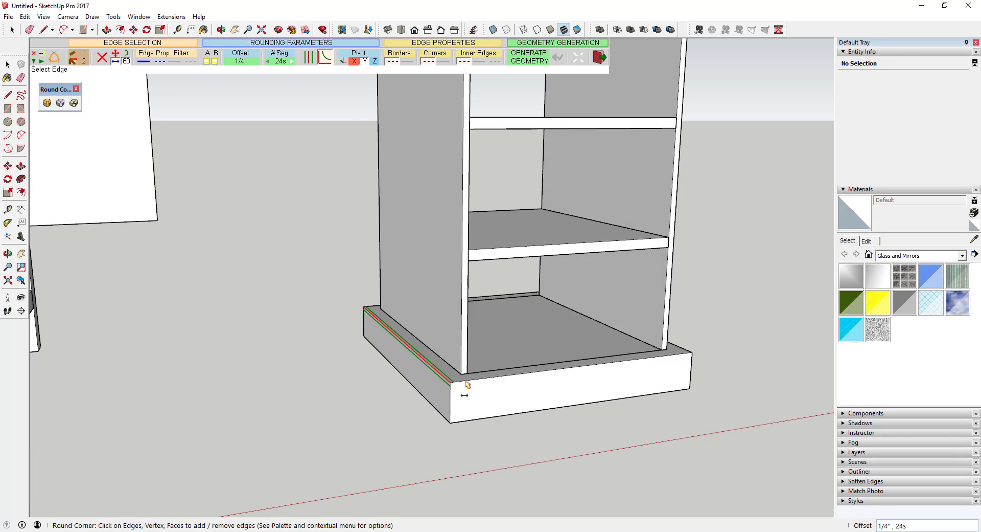
left_click(672, 366)
middle_click_drag(672, 366, 454, 381)
left_click(542, 396)
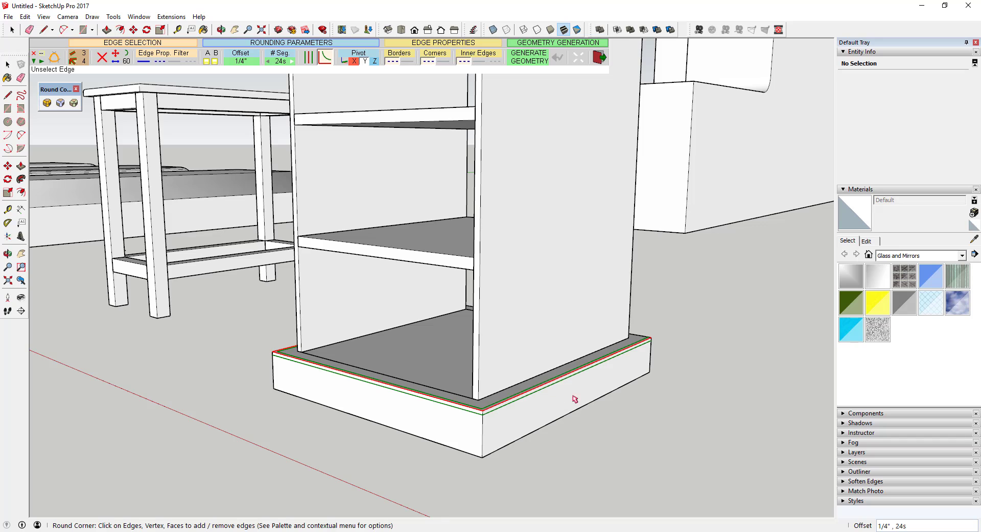
middle_click_drag(574, 397, 543, 379)
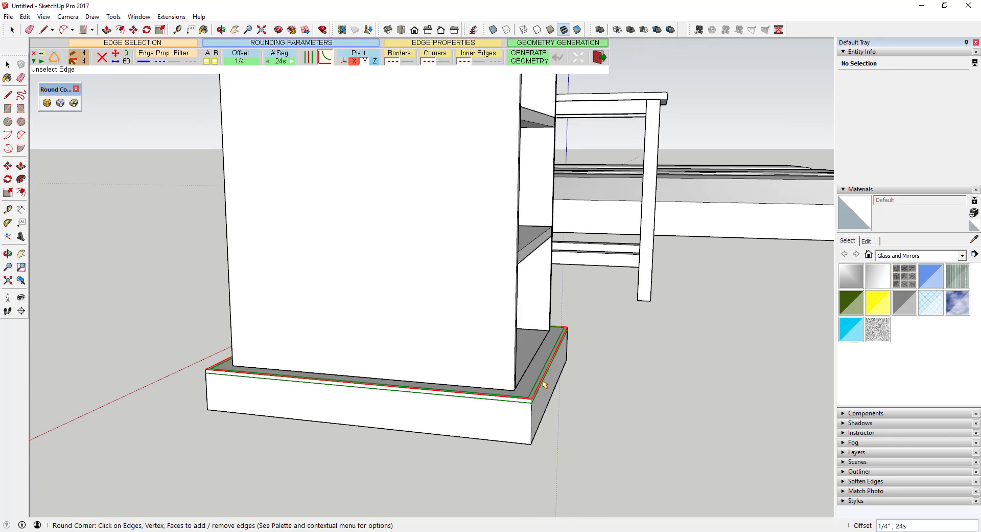
scroll(544, 384, "up", 3)
- Set the RoundCorner offset to 3/4", correcting an initial 1" entry
left_click(240, 58)
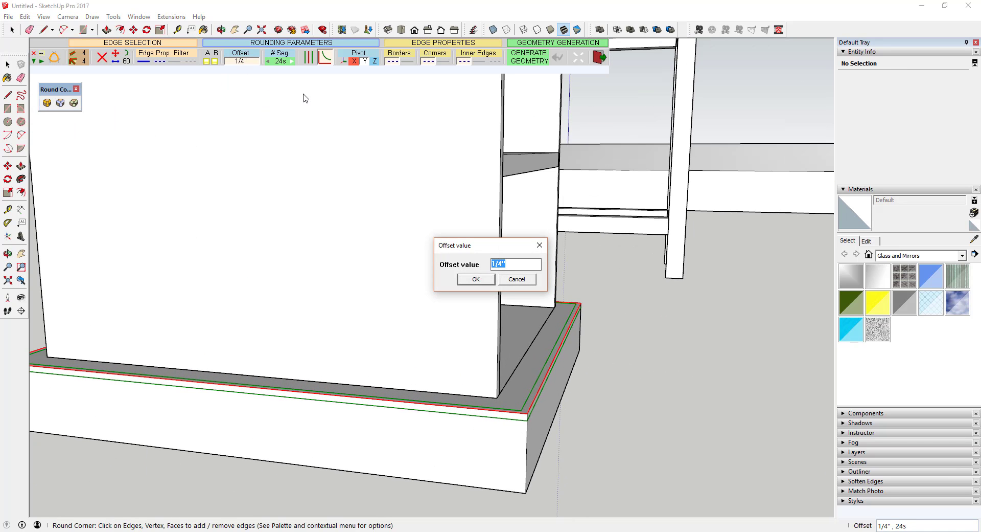
type("1")
key("Return")
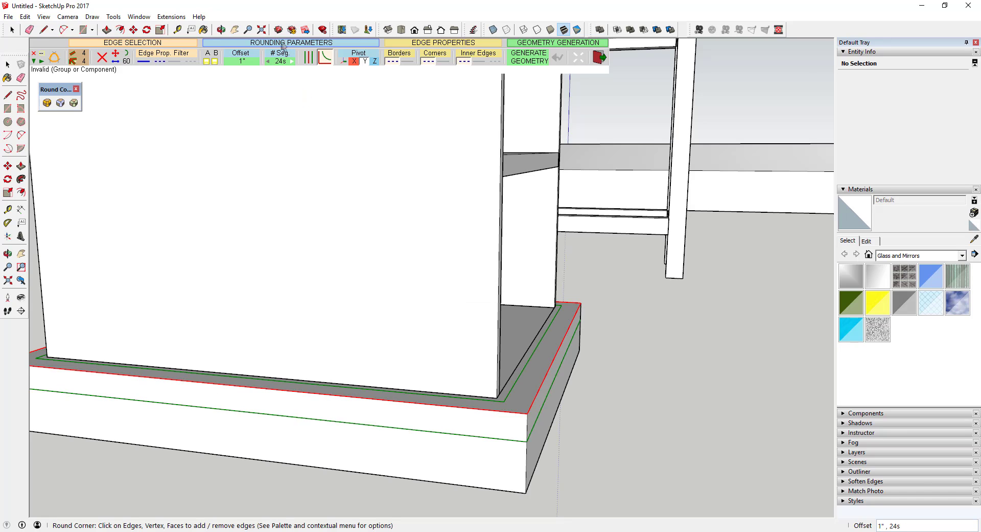
left_click(242, 60)
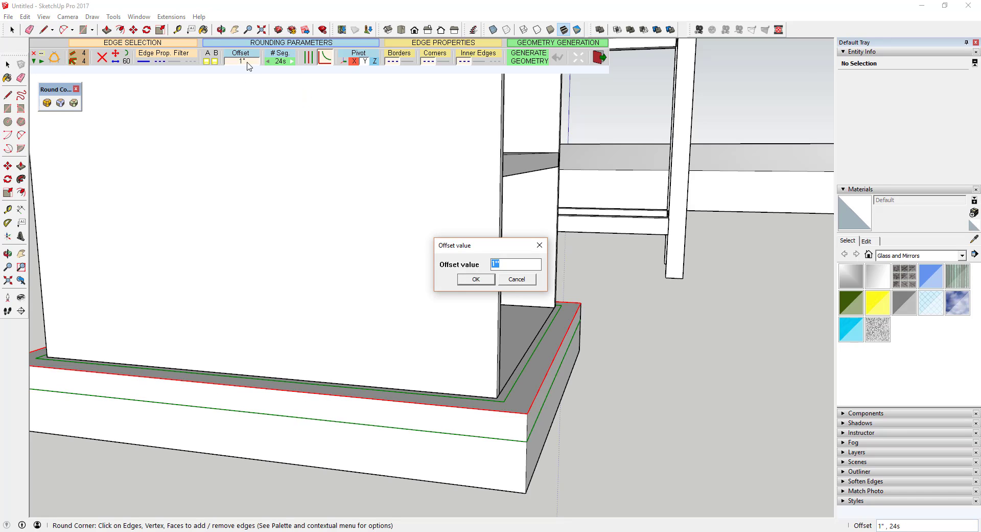
type("3/4")
key("Return")
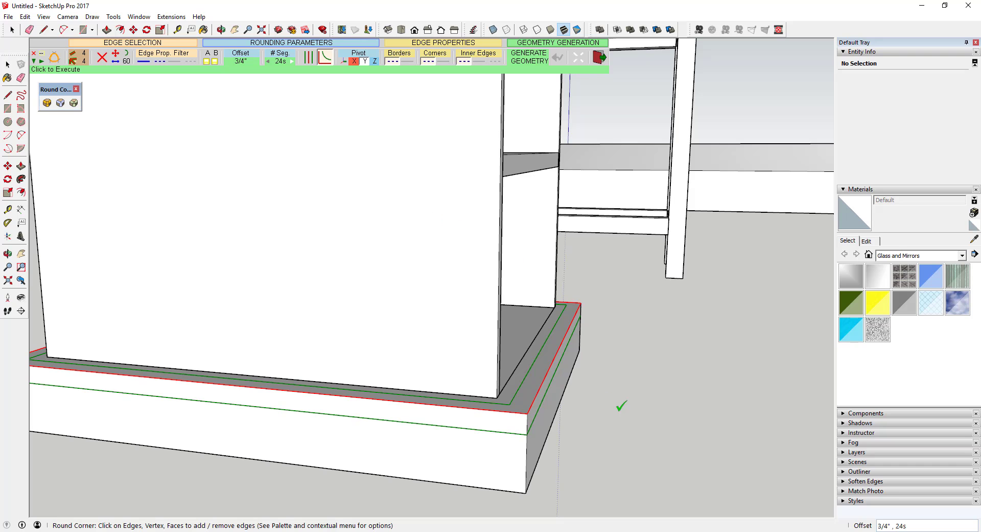
- Generate the rounded plinth edges and orbit around the cabinet to inspect them
left_click(595, 391)
middle_click_drag(550, 400, 359, 342)
scroll(453, 423, "up", 3)
scroll(453, 423, "down", 5)
middle_click_drag(529, 432, 496, 390)
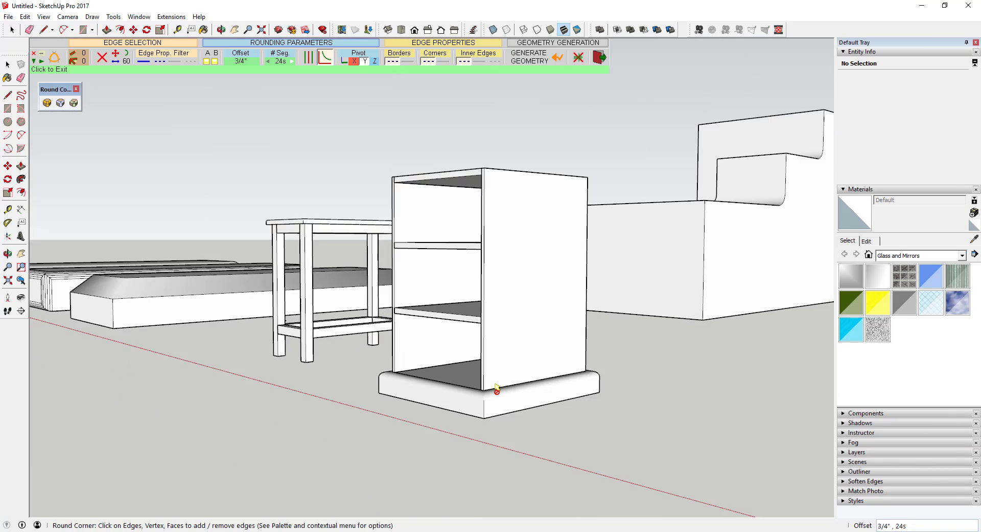
scroll(445, 354, "up", 5)
scroll(446, 354, "up", 4)
middle_click_drag(394, 348, 427, 335)
scroll(427, 335, "down", 4)
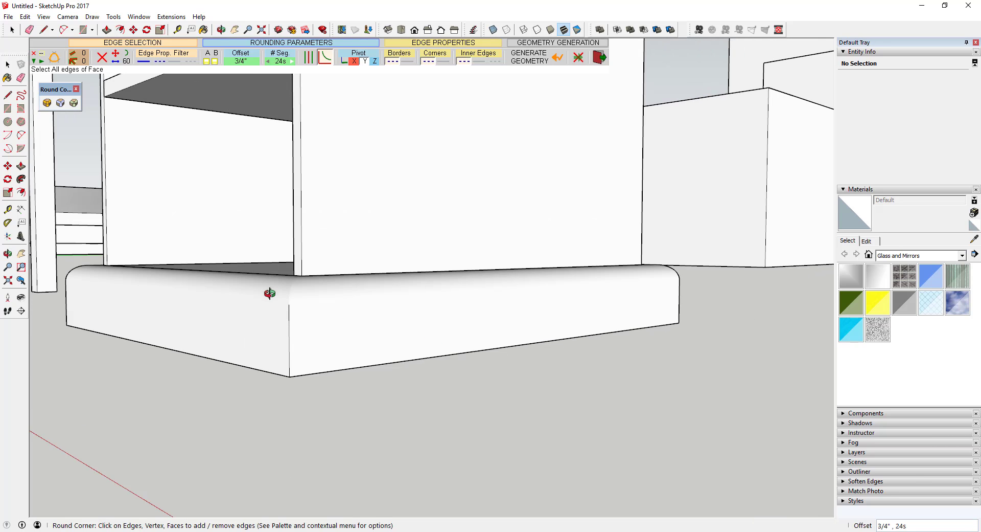
middle_click_drag(269, 292, 420, 339)
scroll(421, 339, "down", 3)
scroll(419, 309, "down", 5)
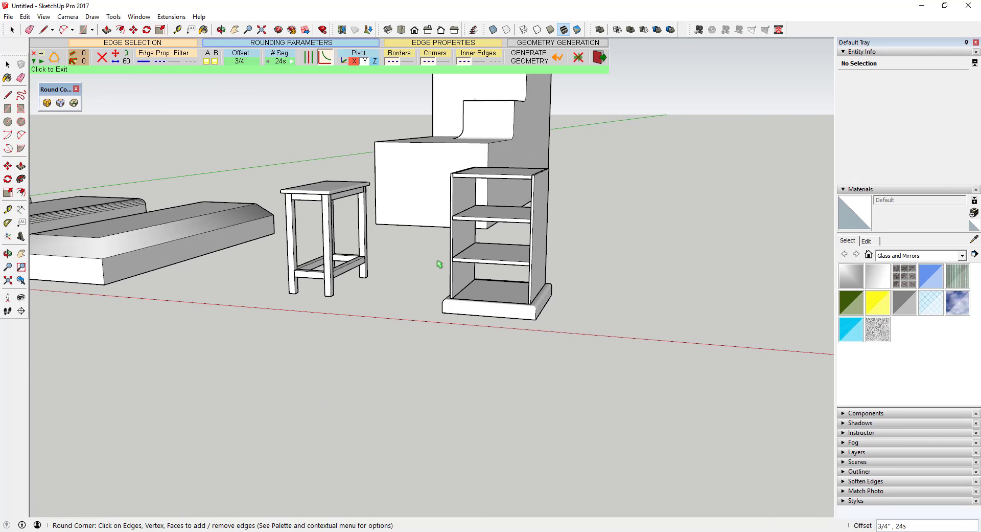
scroll(483, 239, "down", 3)
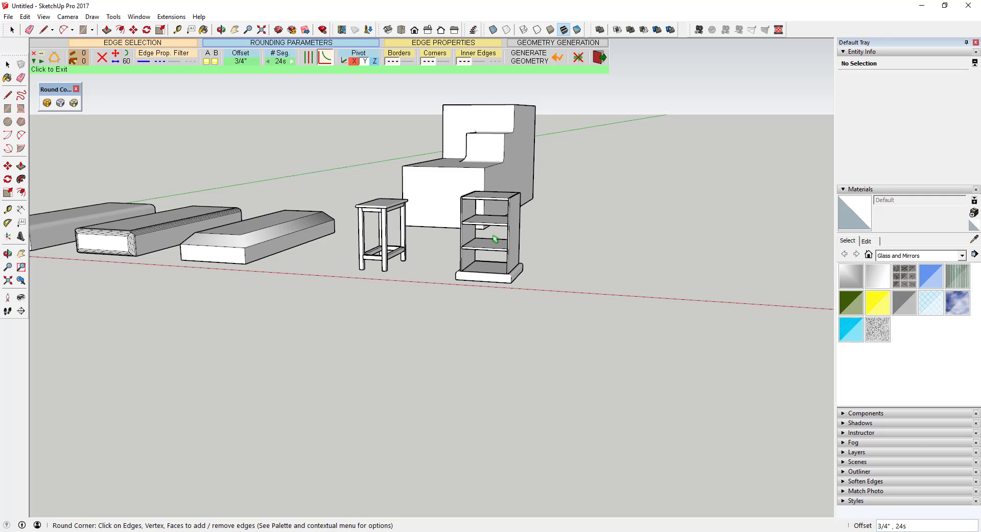